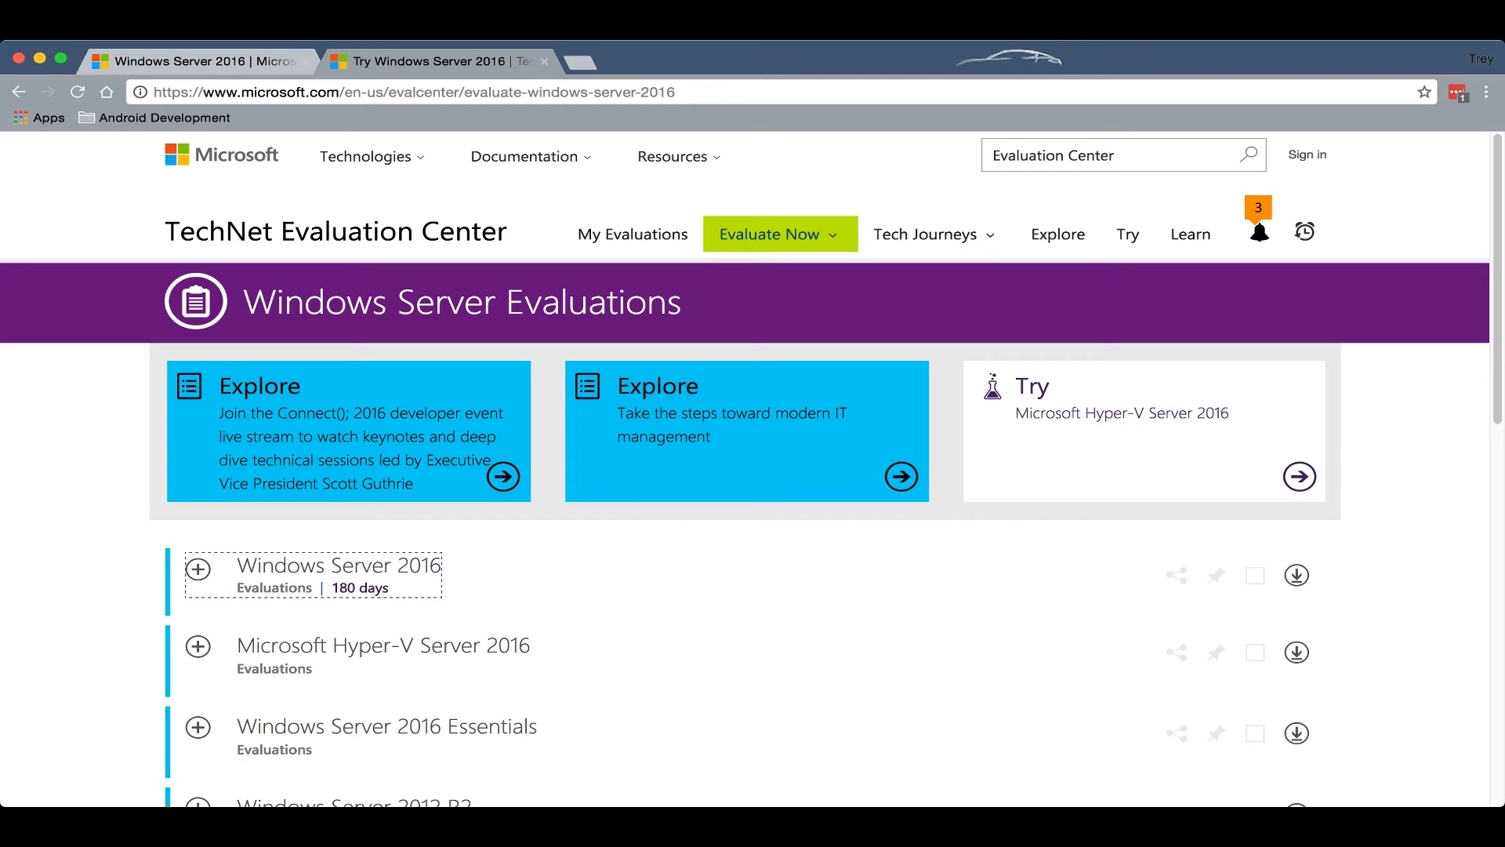
# Click Evaluate Now, then switch from the browser to the remote Hyper-V Manager session.
pyautogui.click(779, 234)
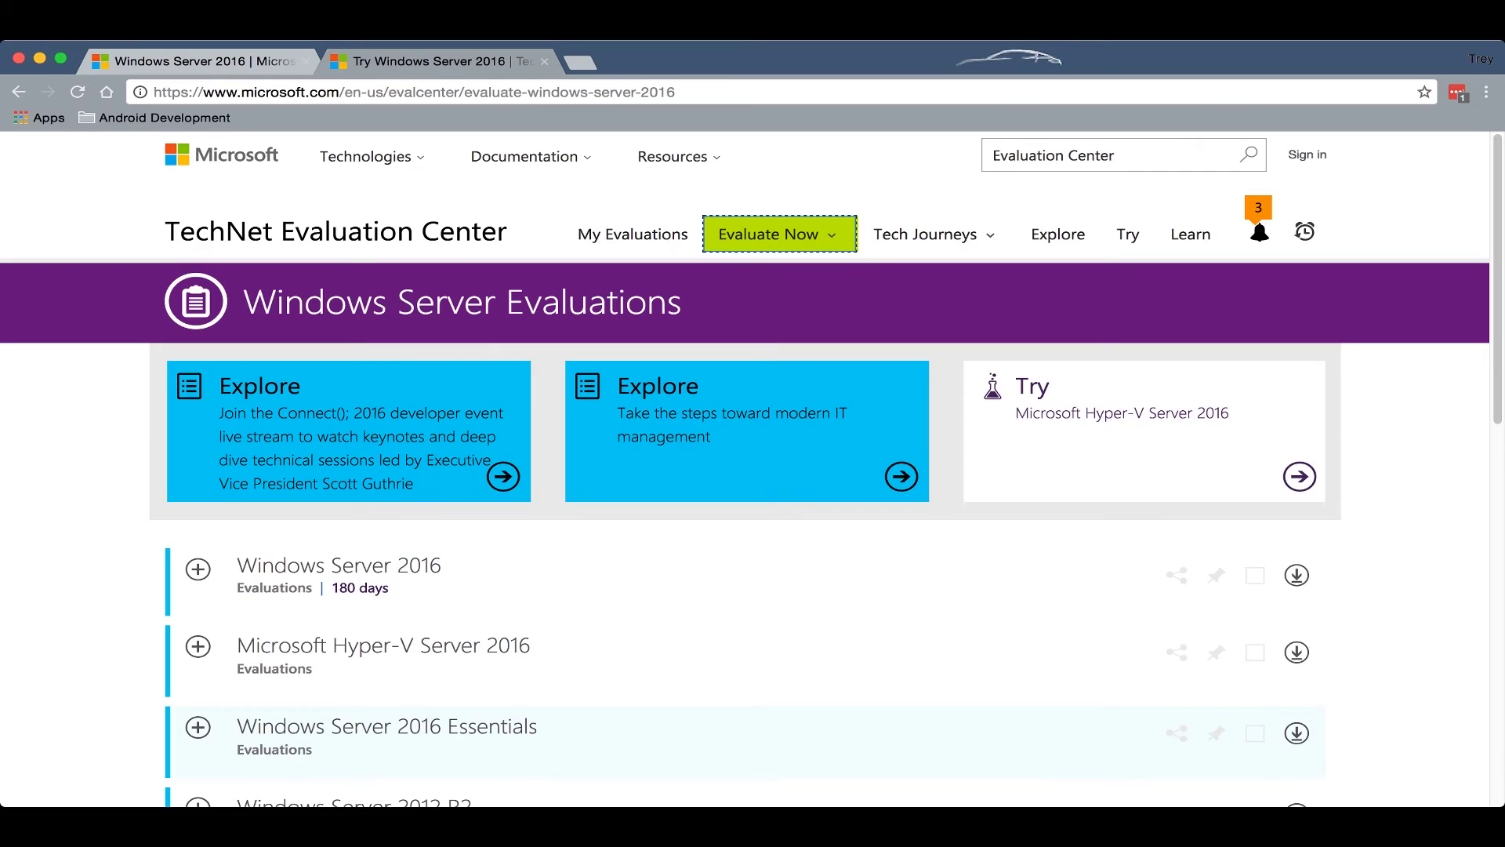
pyautogui.press('super+Tab')
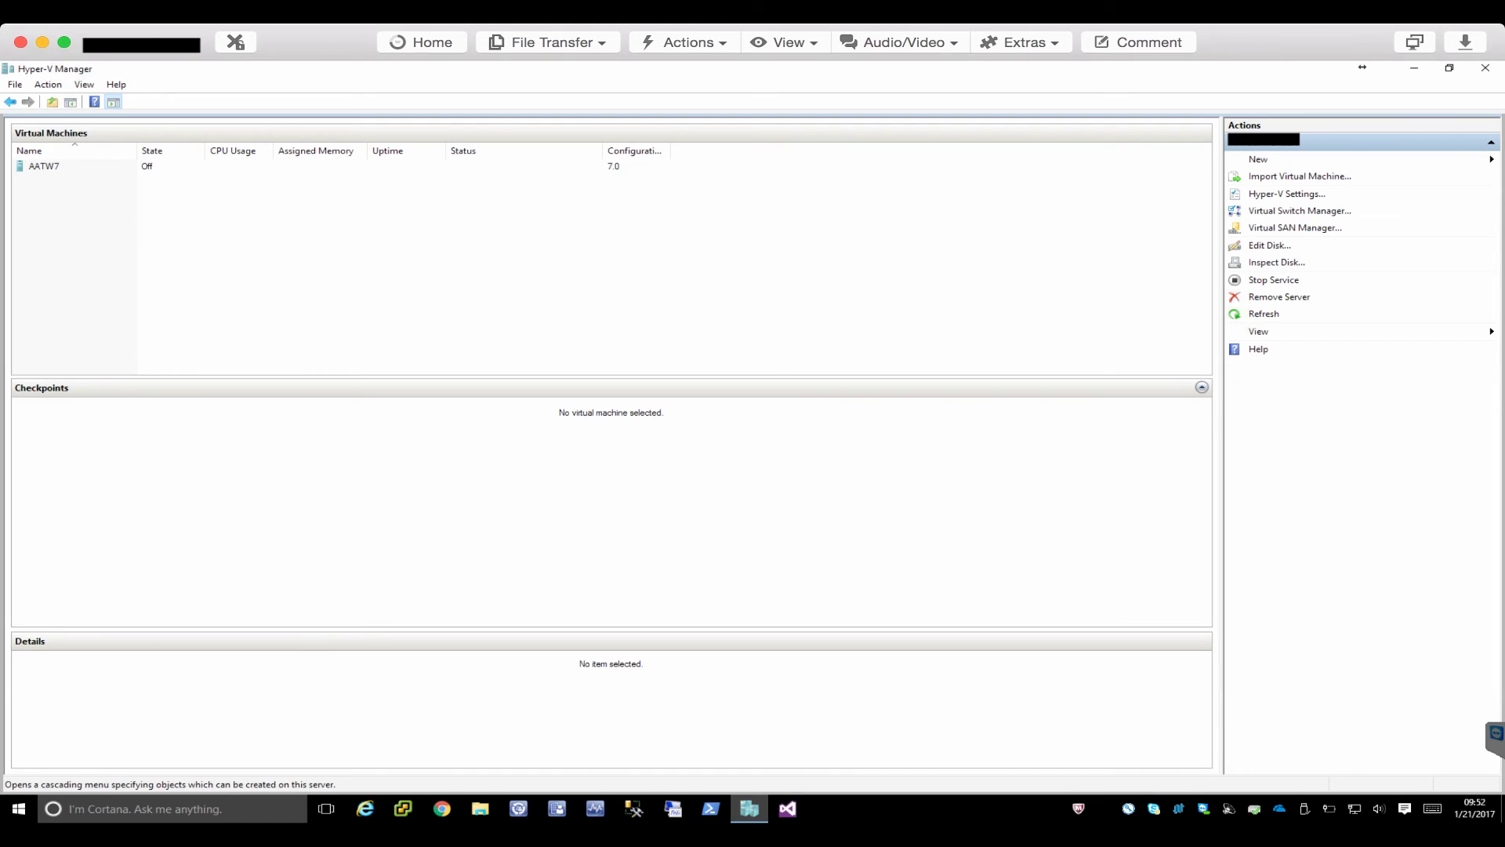
# Start a new virtual machine named SB-AD with 4096 MB startup memory, network left Not Connected.
pyautogui.click(1258, 159)
pyautogui.click(1425, 160)
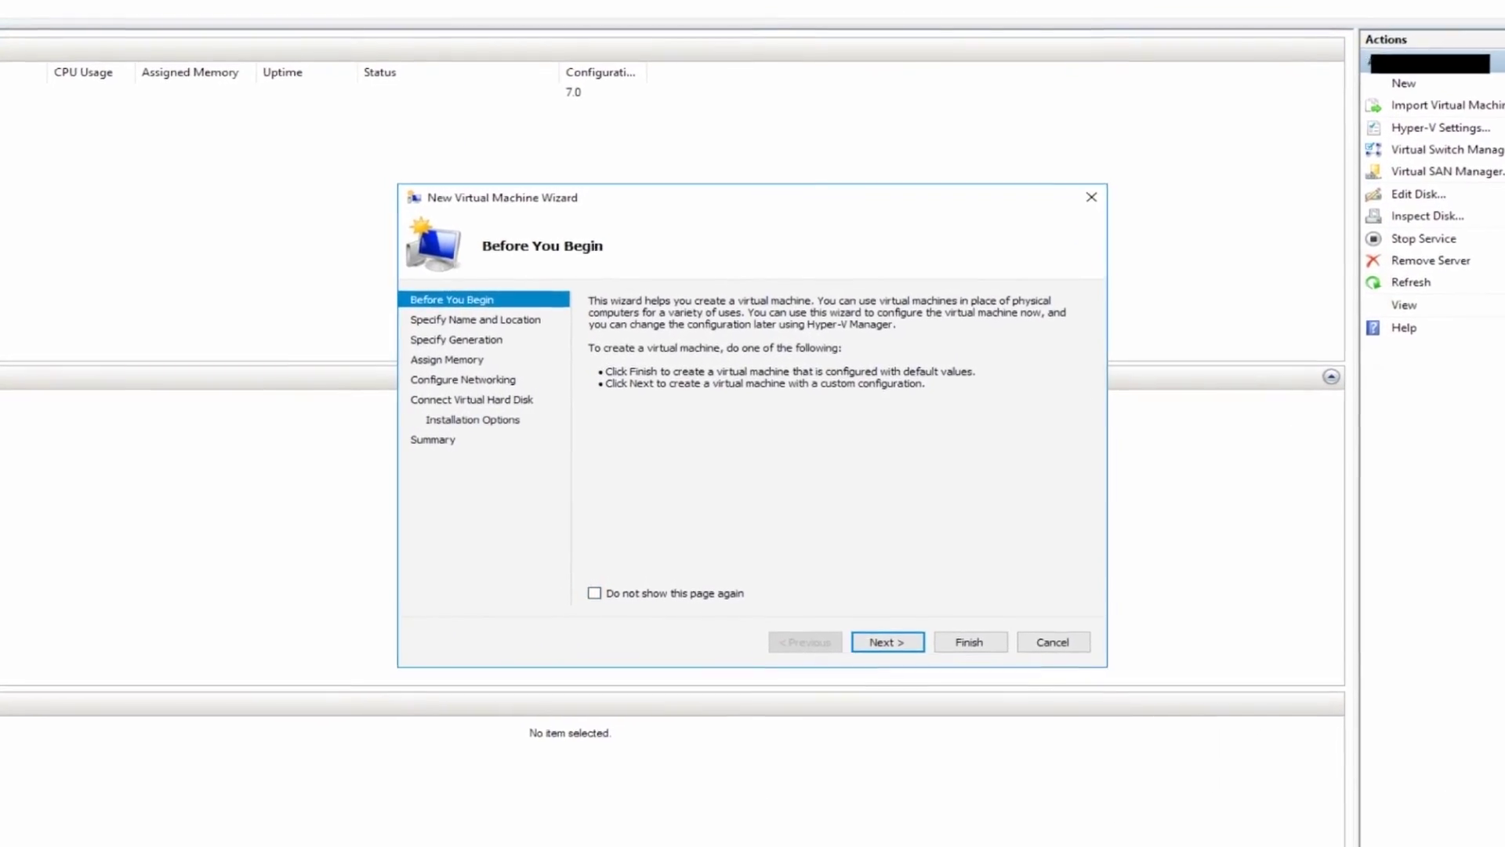
pyautogui.click(876, 624)
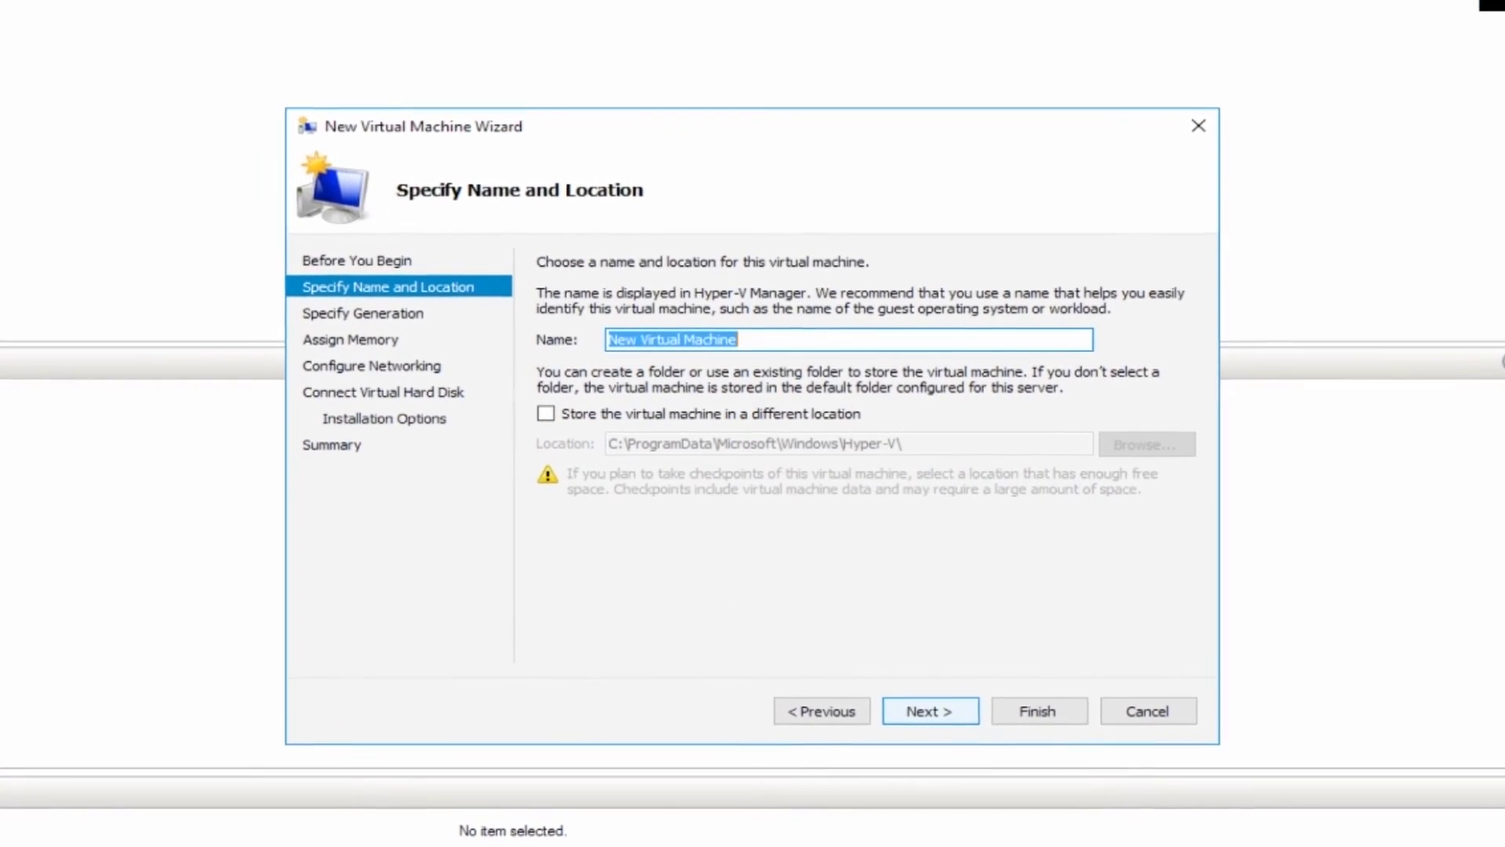
pyautogui.write('SB-AD')
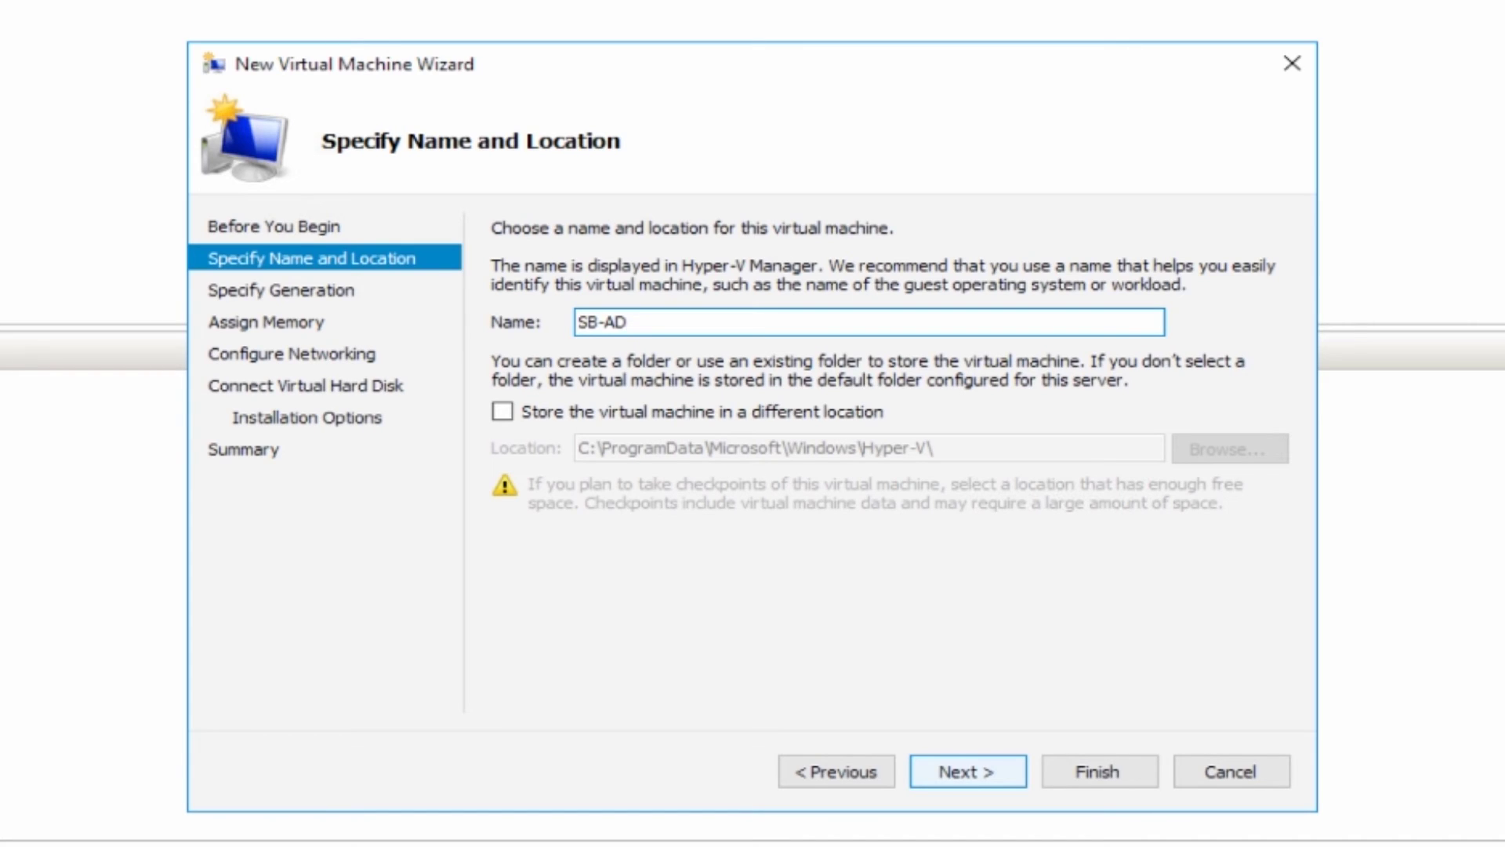
pyautogui.press('Return')
pyautogui.press('Return')
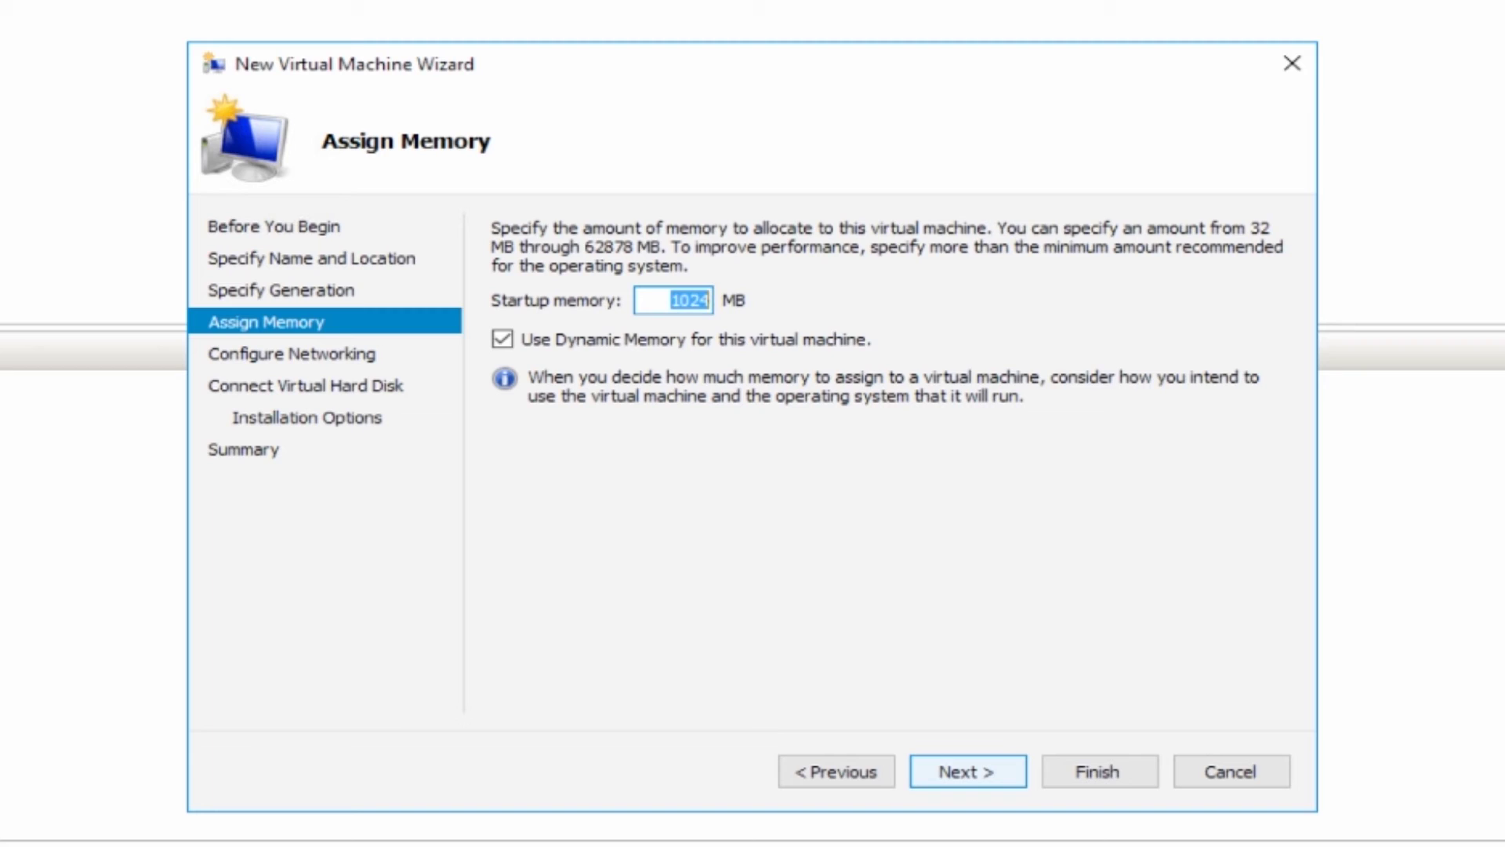
pyautogui.write('4096')
pyautogui.press('Return')
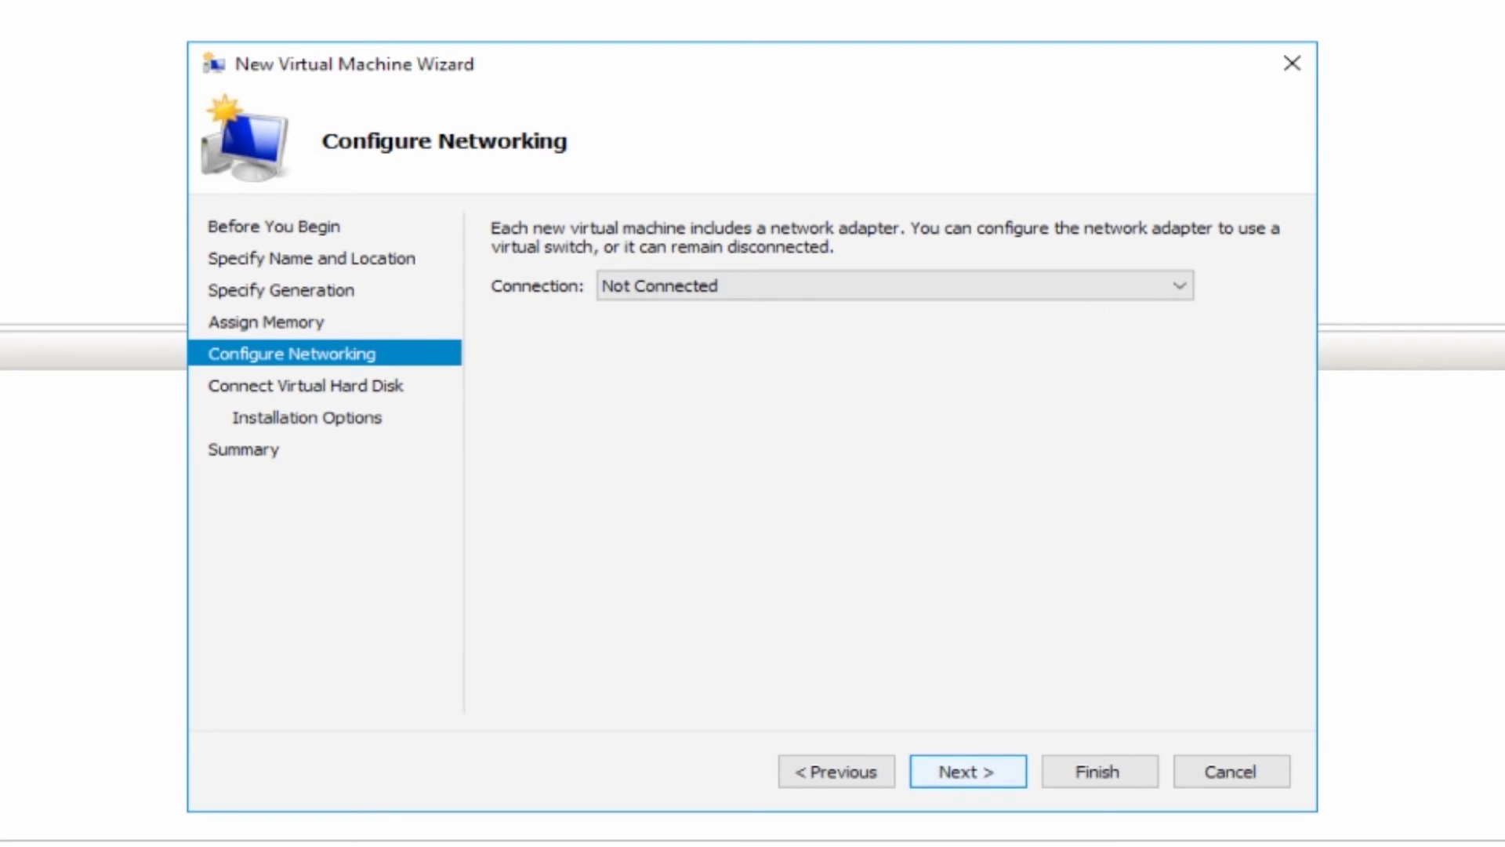
pyautogui.press('Return')
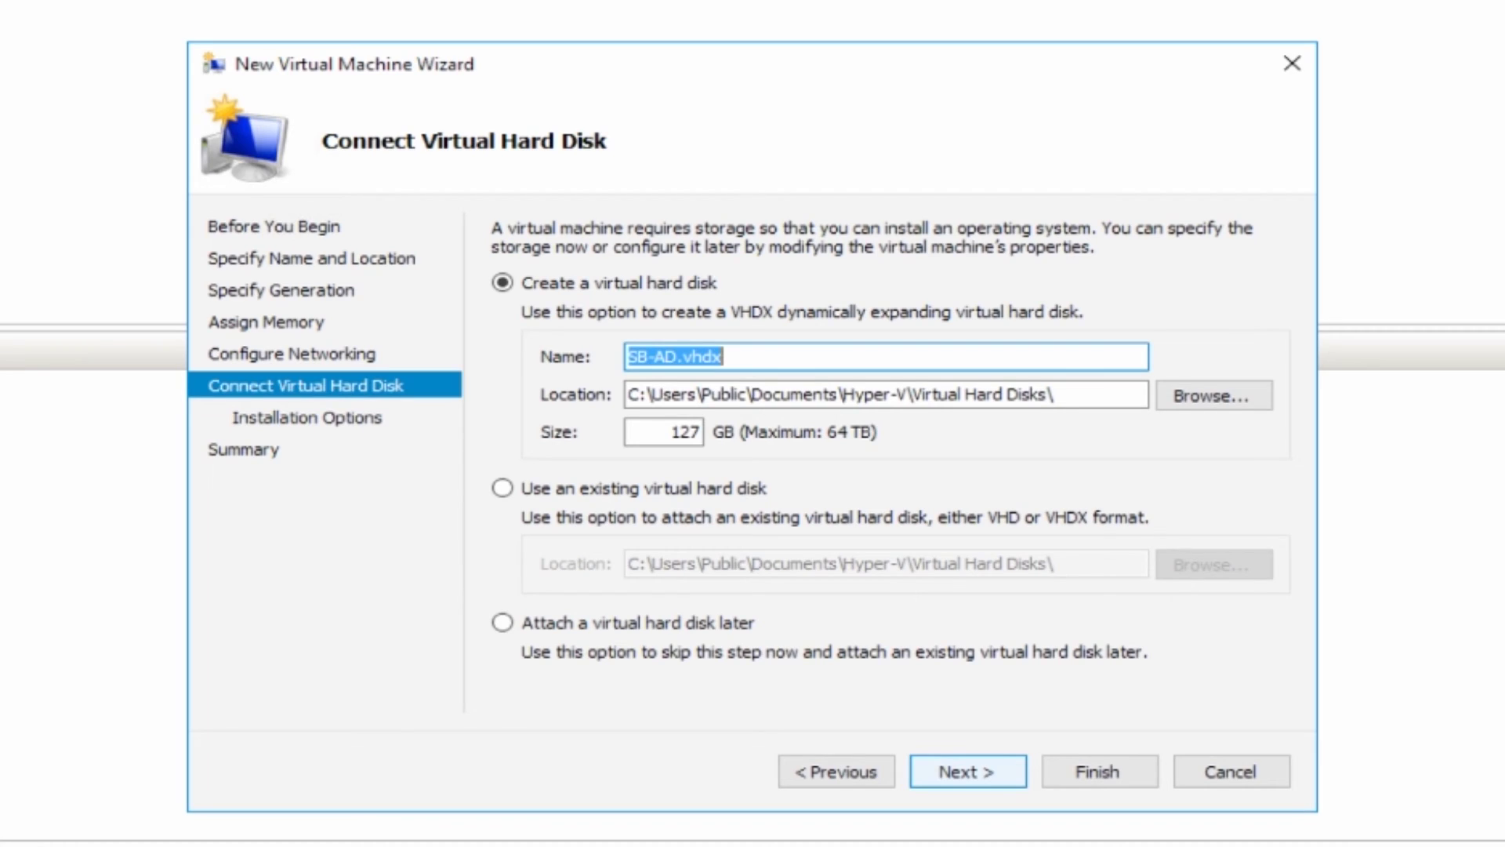
# Shrink the new SB-AD.vhdx disk to 75 GB and choose to install the OS later.
pyautogui.doubleClick(666, 432)
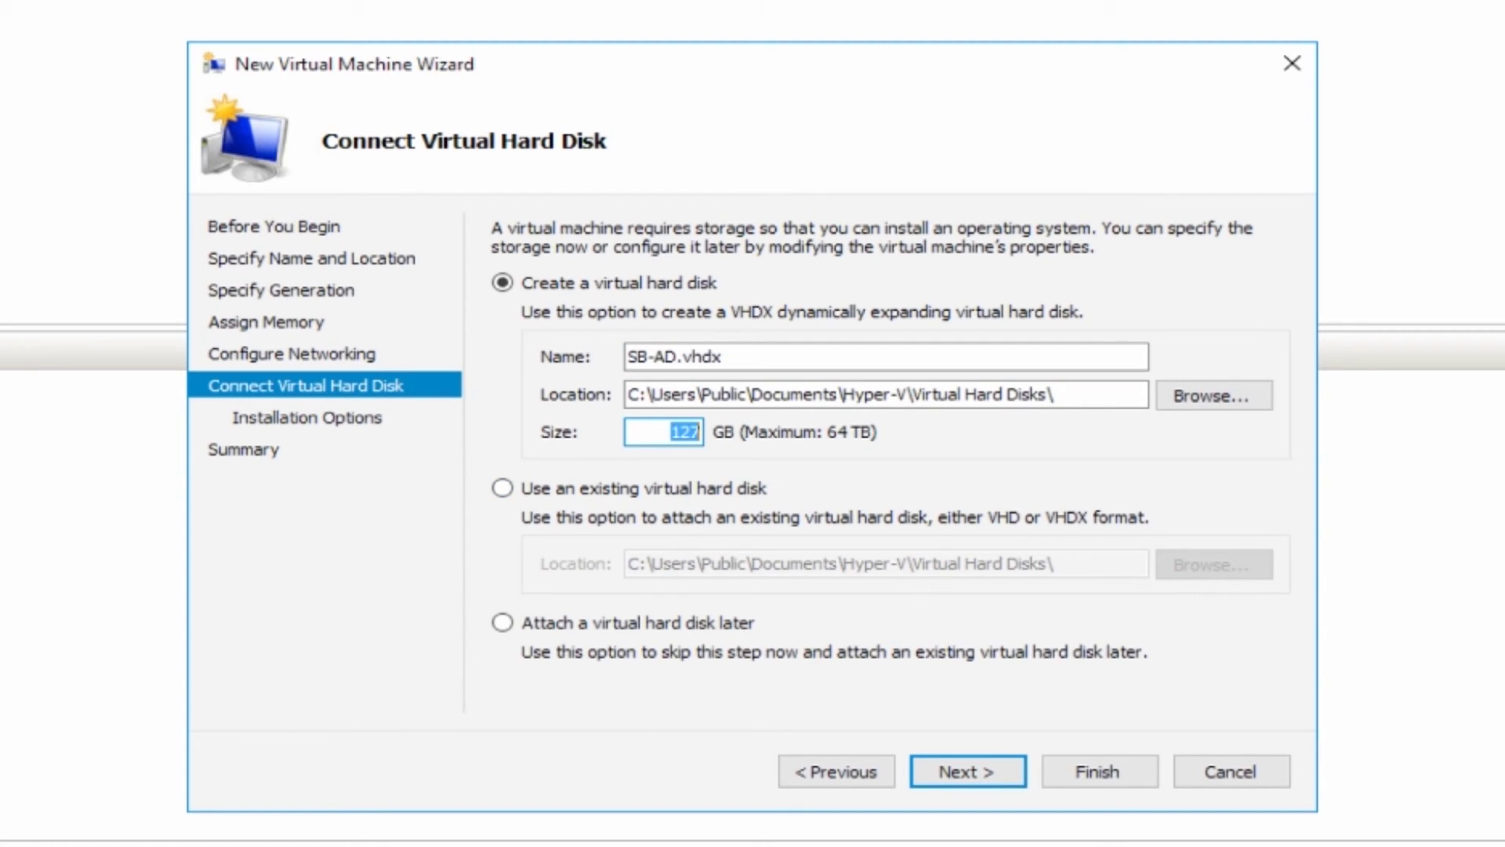
pyautogui.write('75')
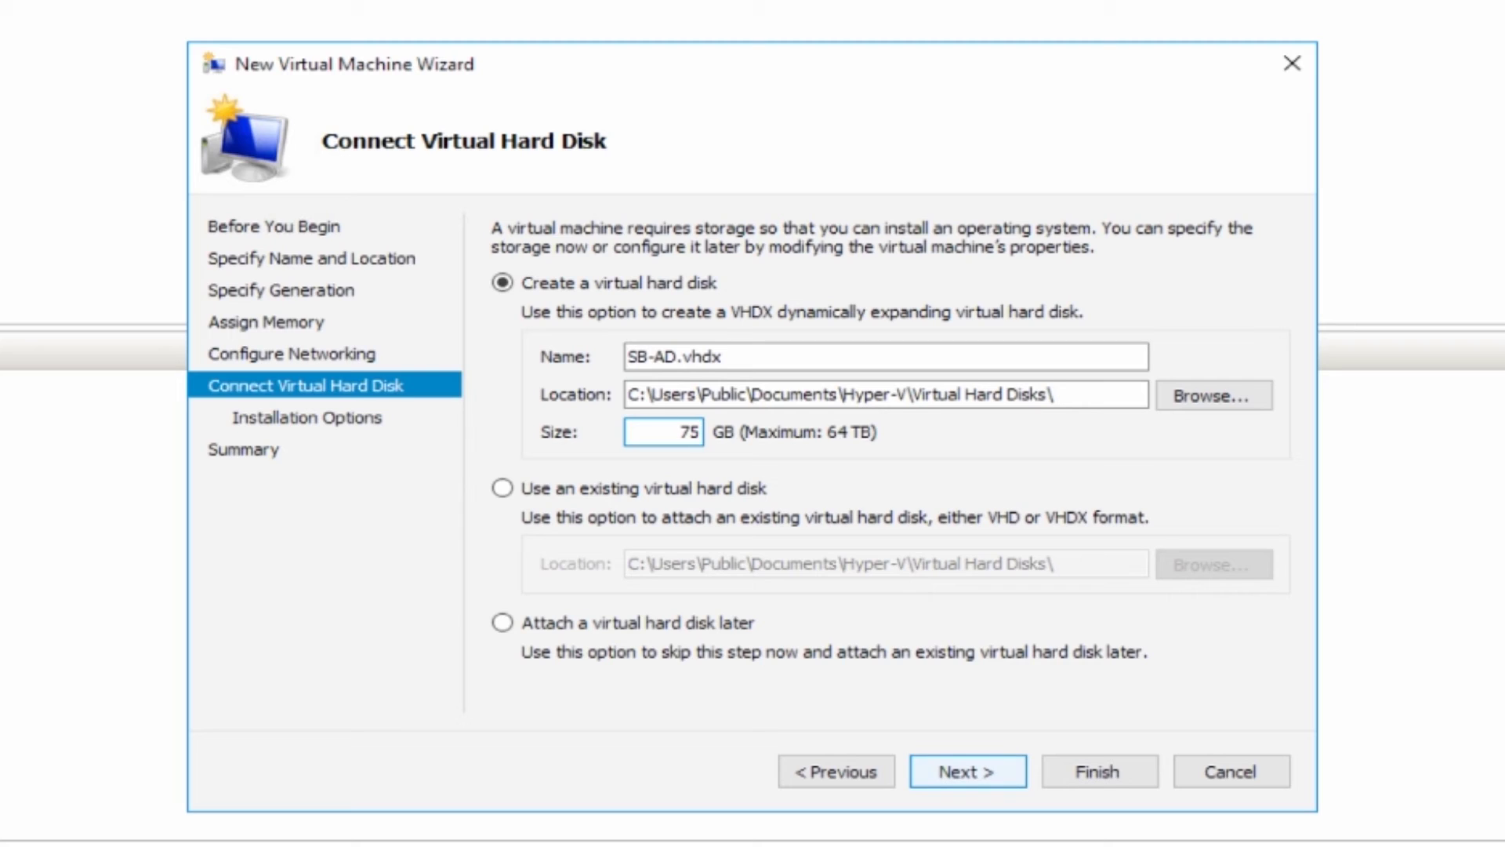
pyautogui.press('Return')
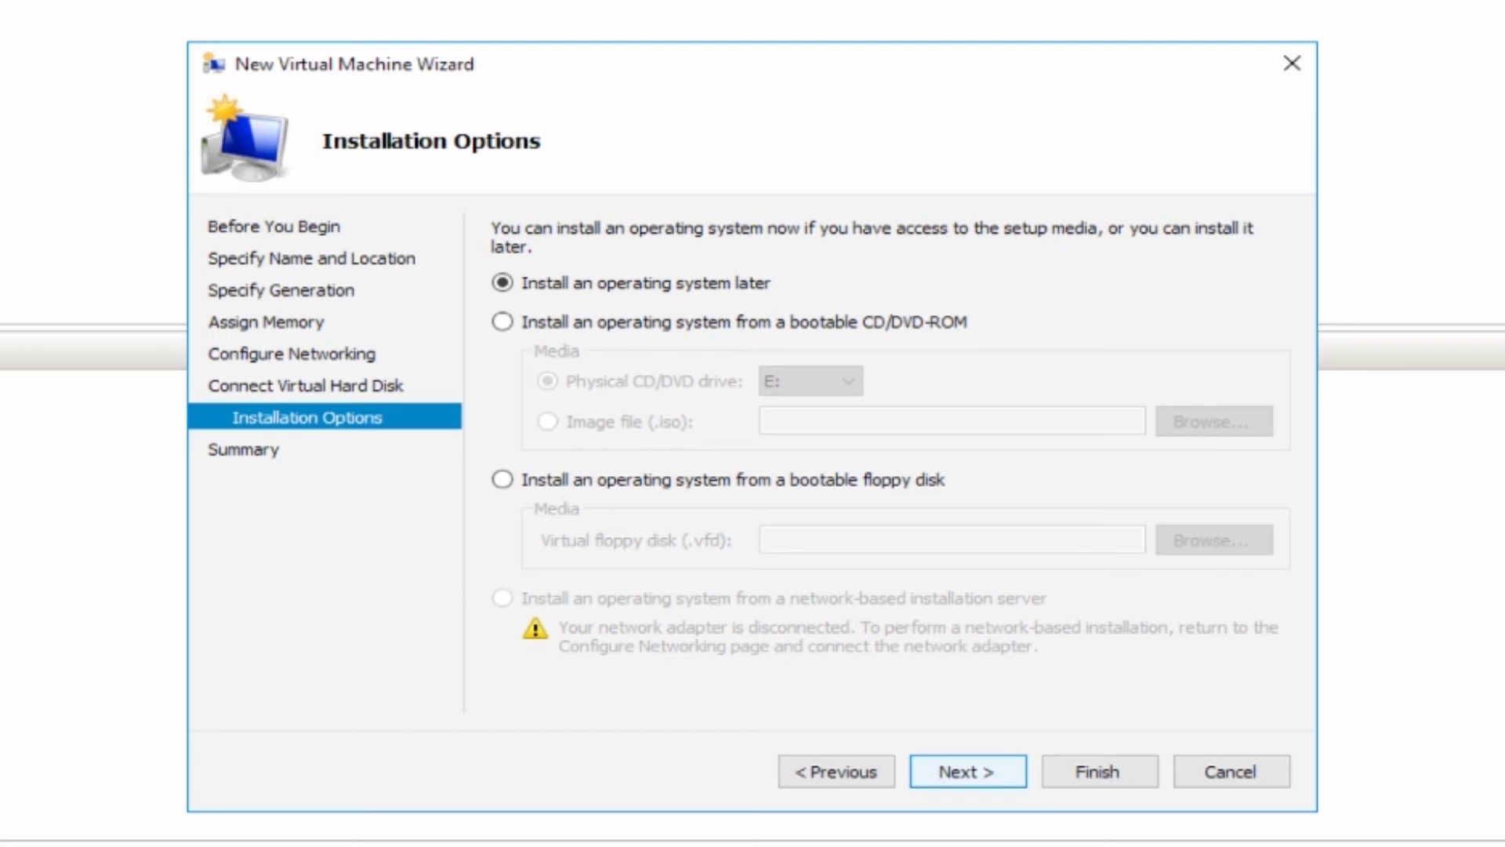
pyautogui.press('Return')
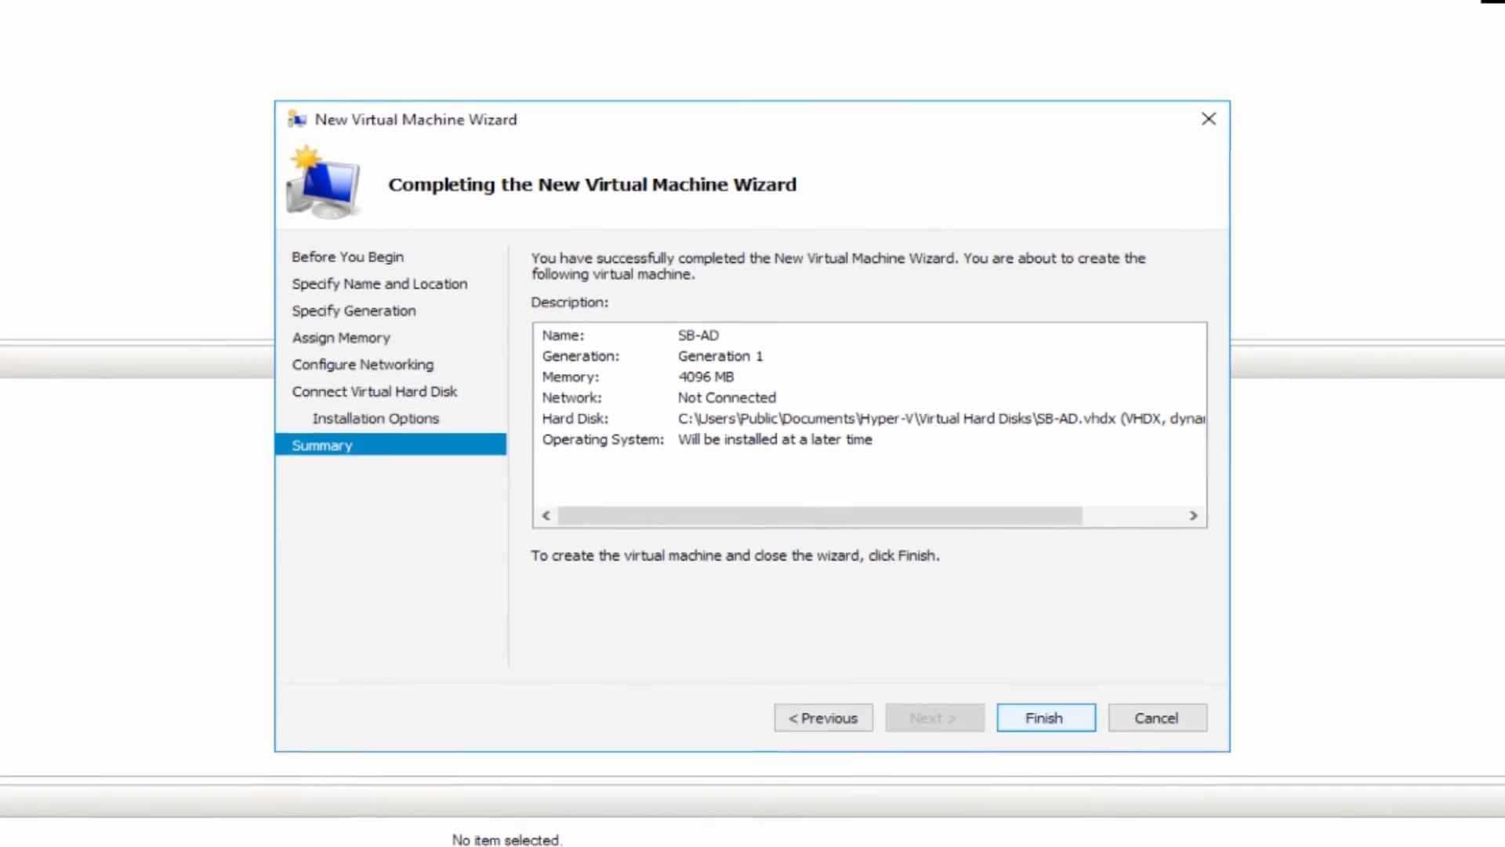
# Finish creating SB-AD, then set its Maximum RAM to 4096 MB in Memory settings.
pyautogui.press('Return')
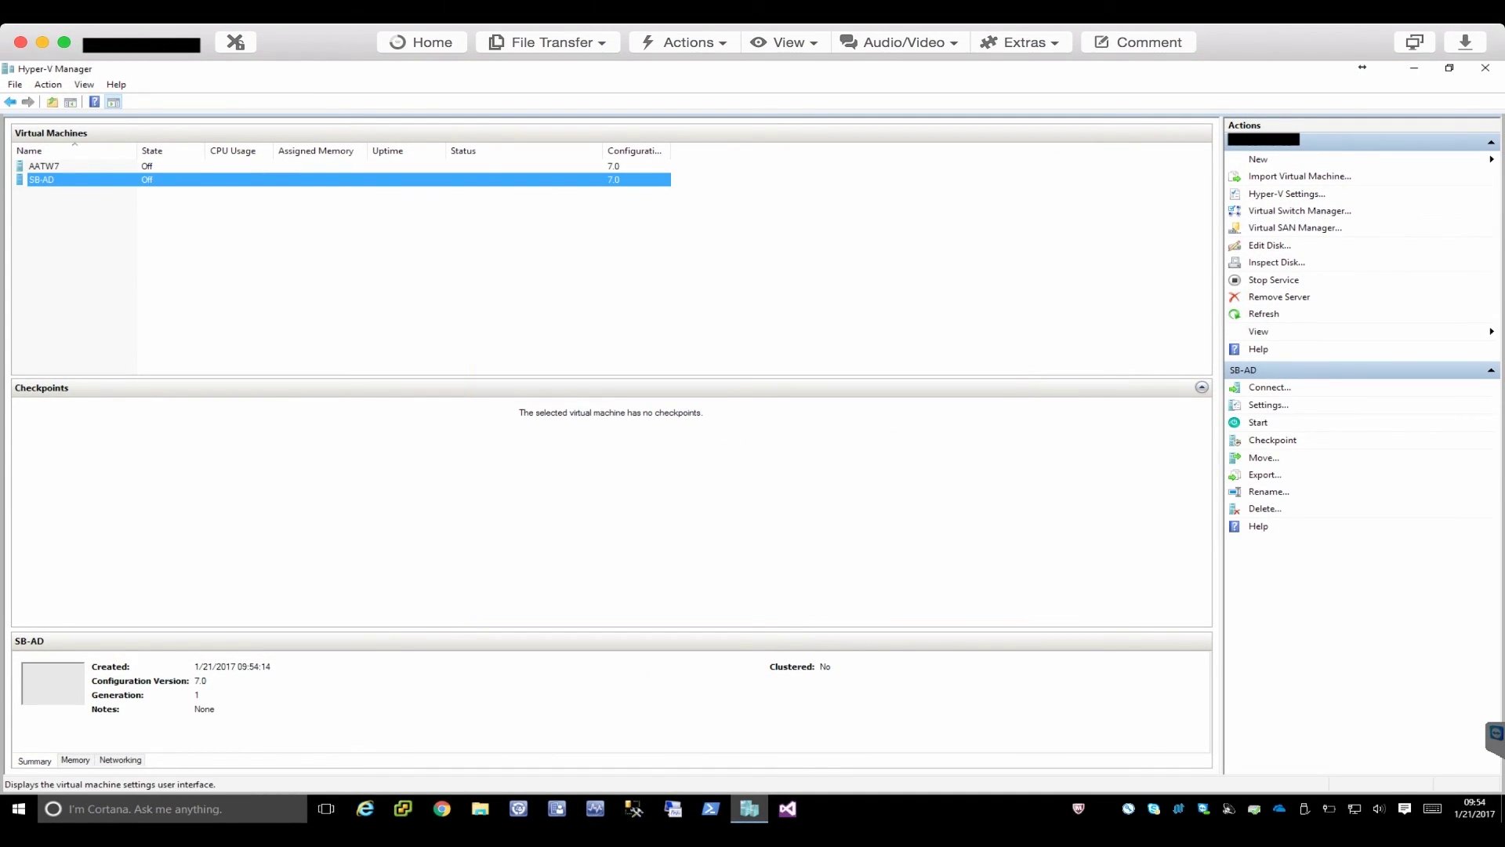
pyautogui.click(1267, 405)
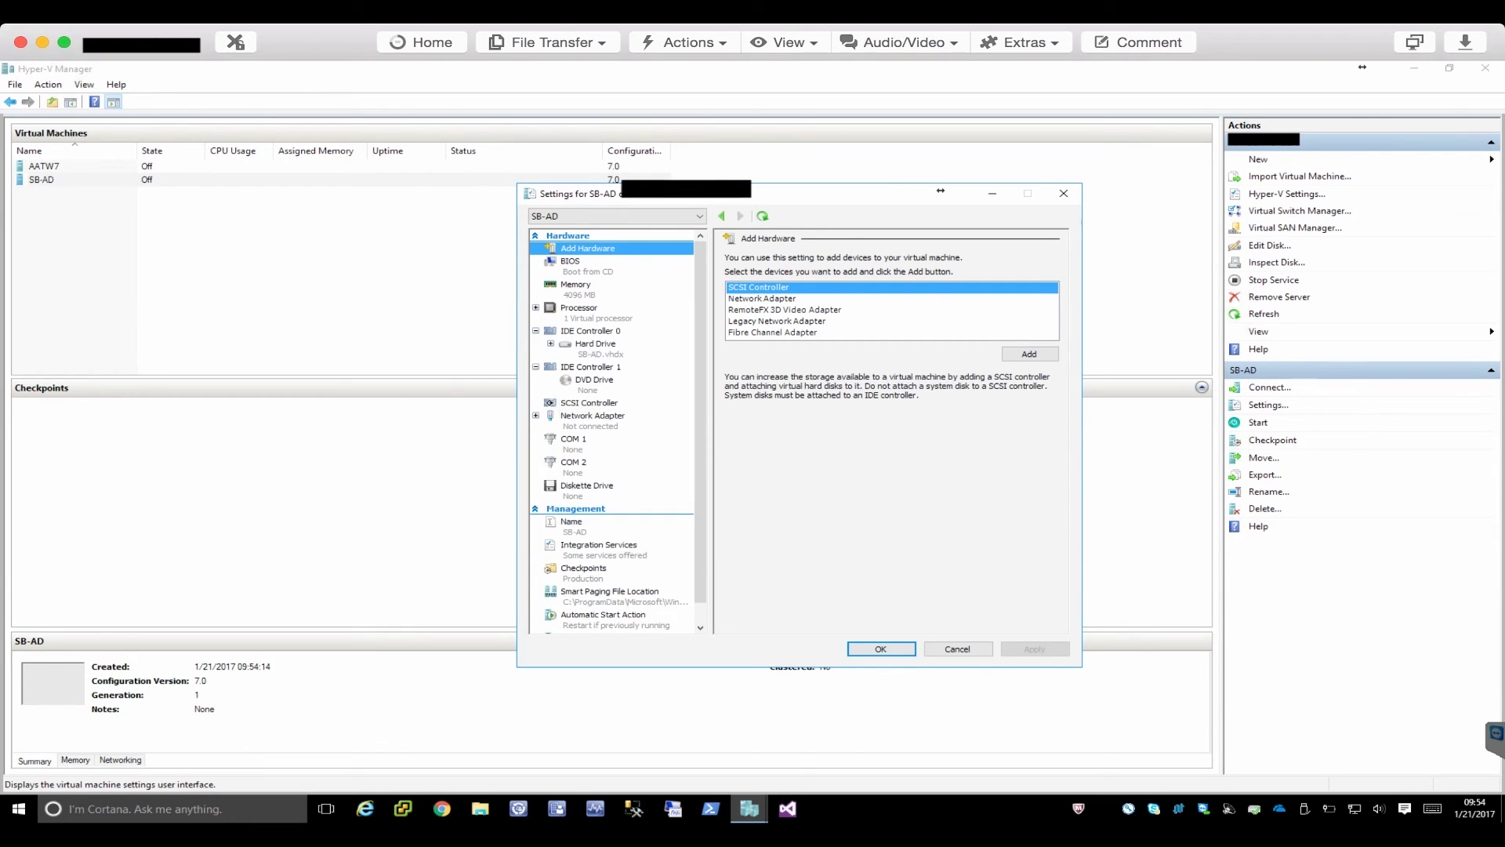
pyautogui.click(576, 285)
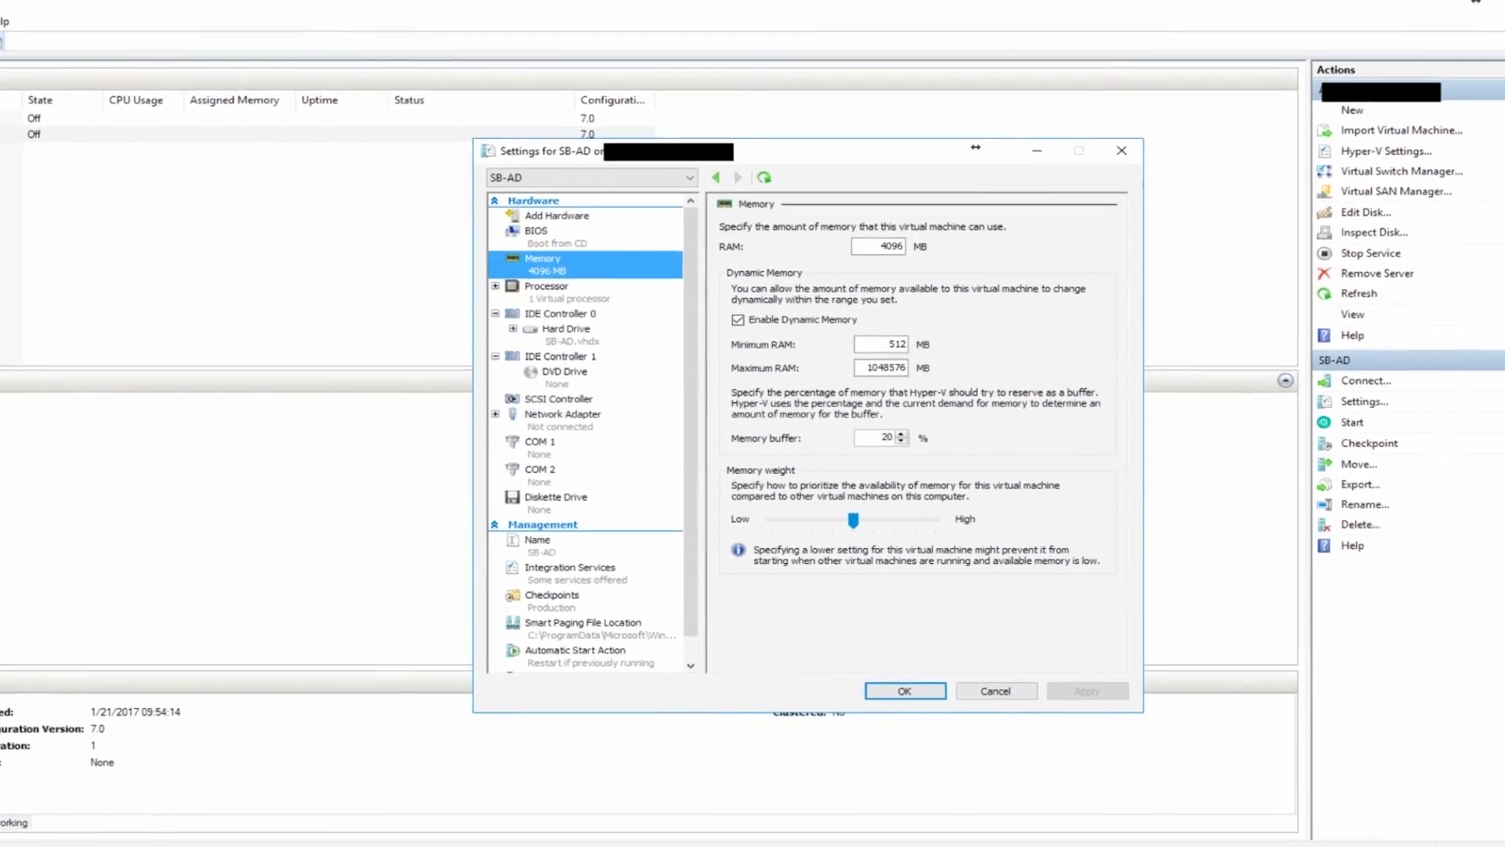
pyautogui.click(859, 274)
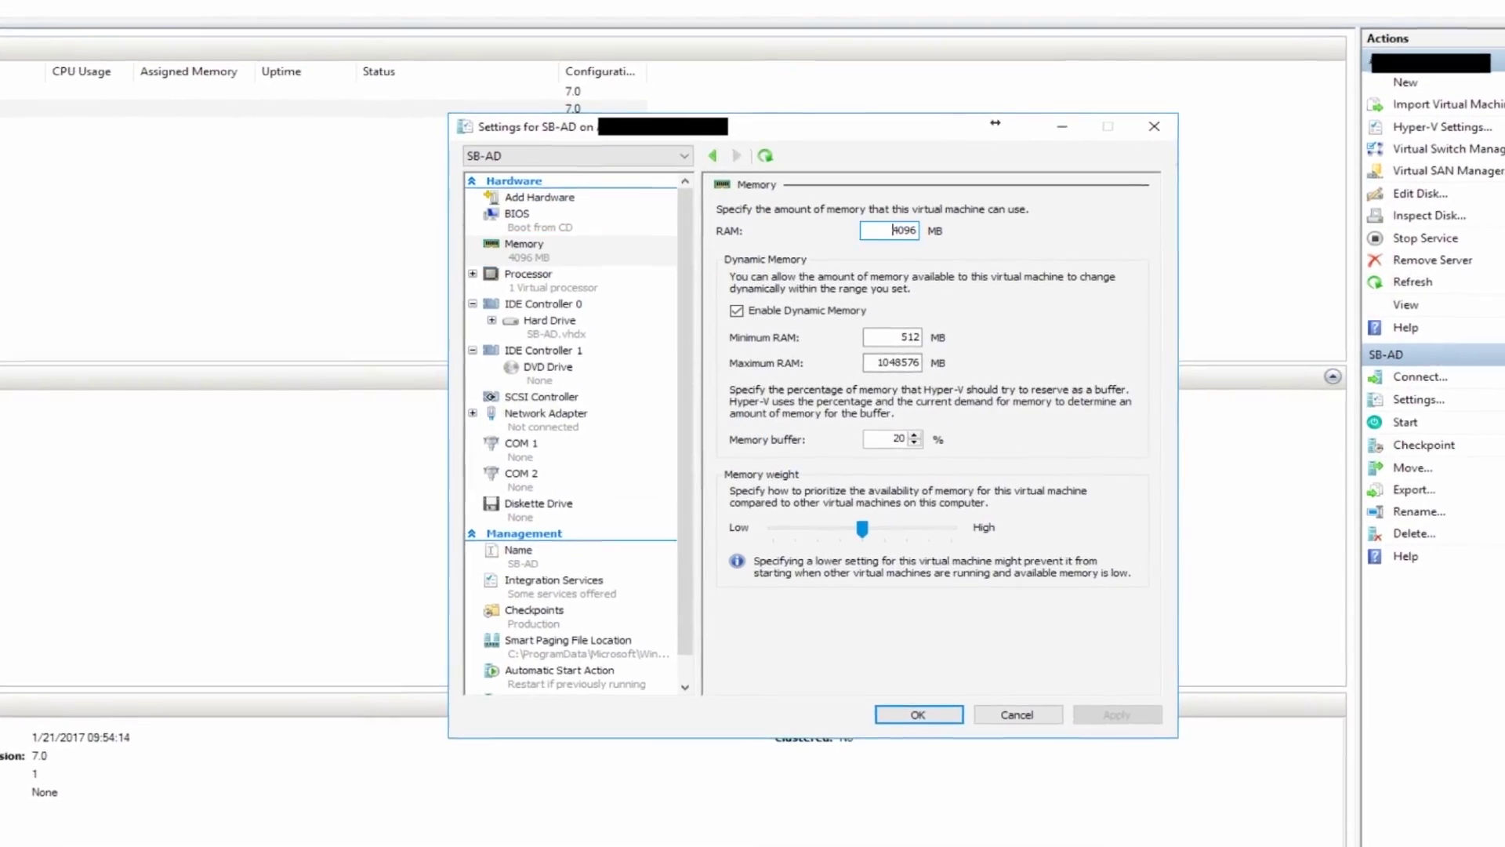
pyautogui.moveTo(903, 215); pyautogui.dragTo(930, 215)
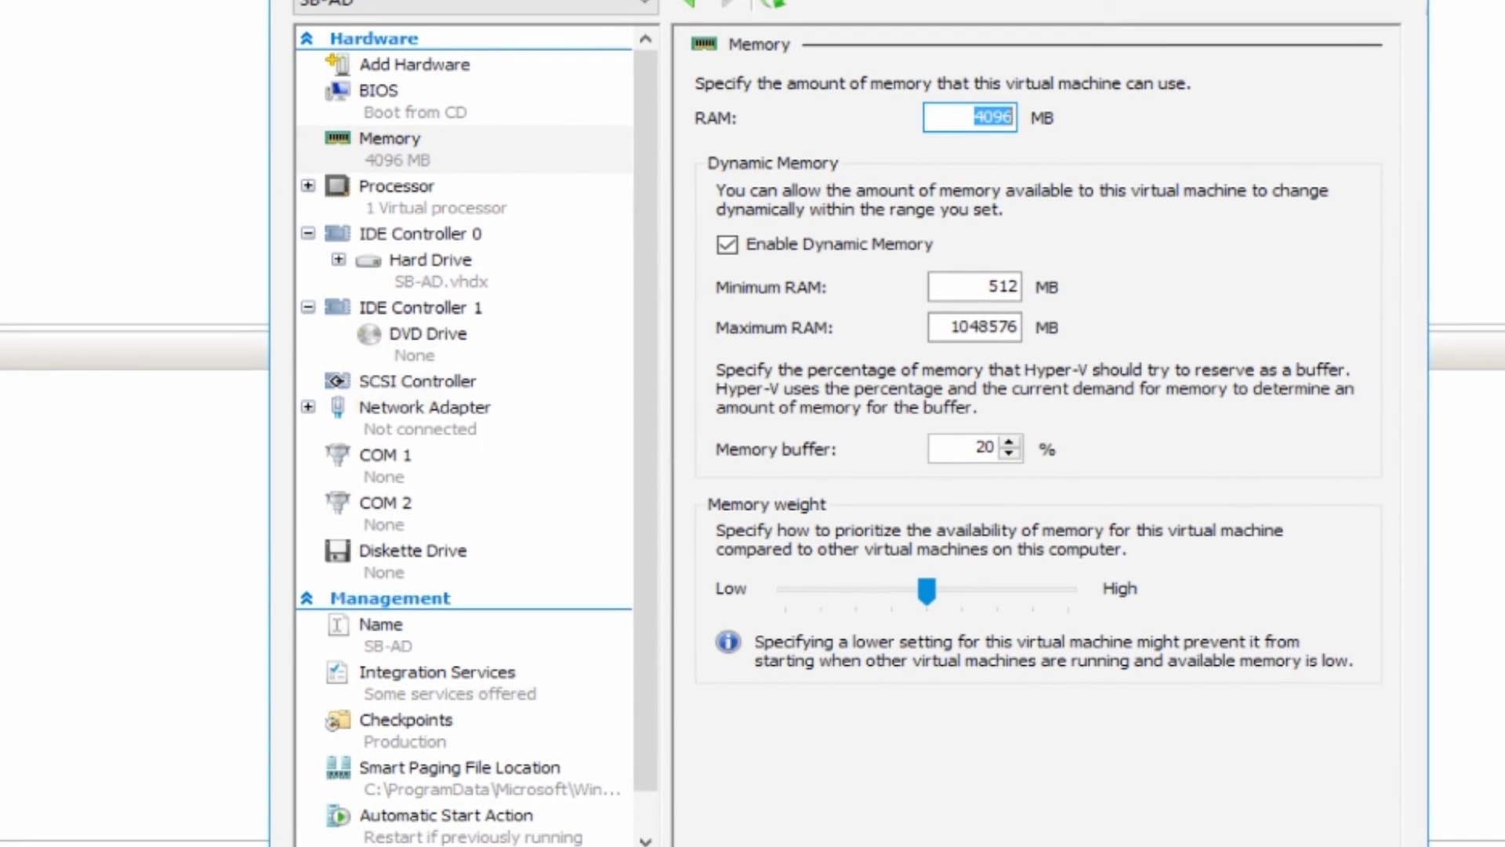
pyautogui.moveTo(947, 326); pyautogui.dragTo(1020, 327)
pyautogui.write('4096')
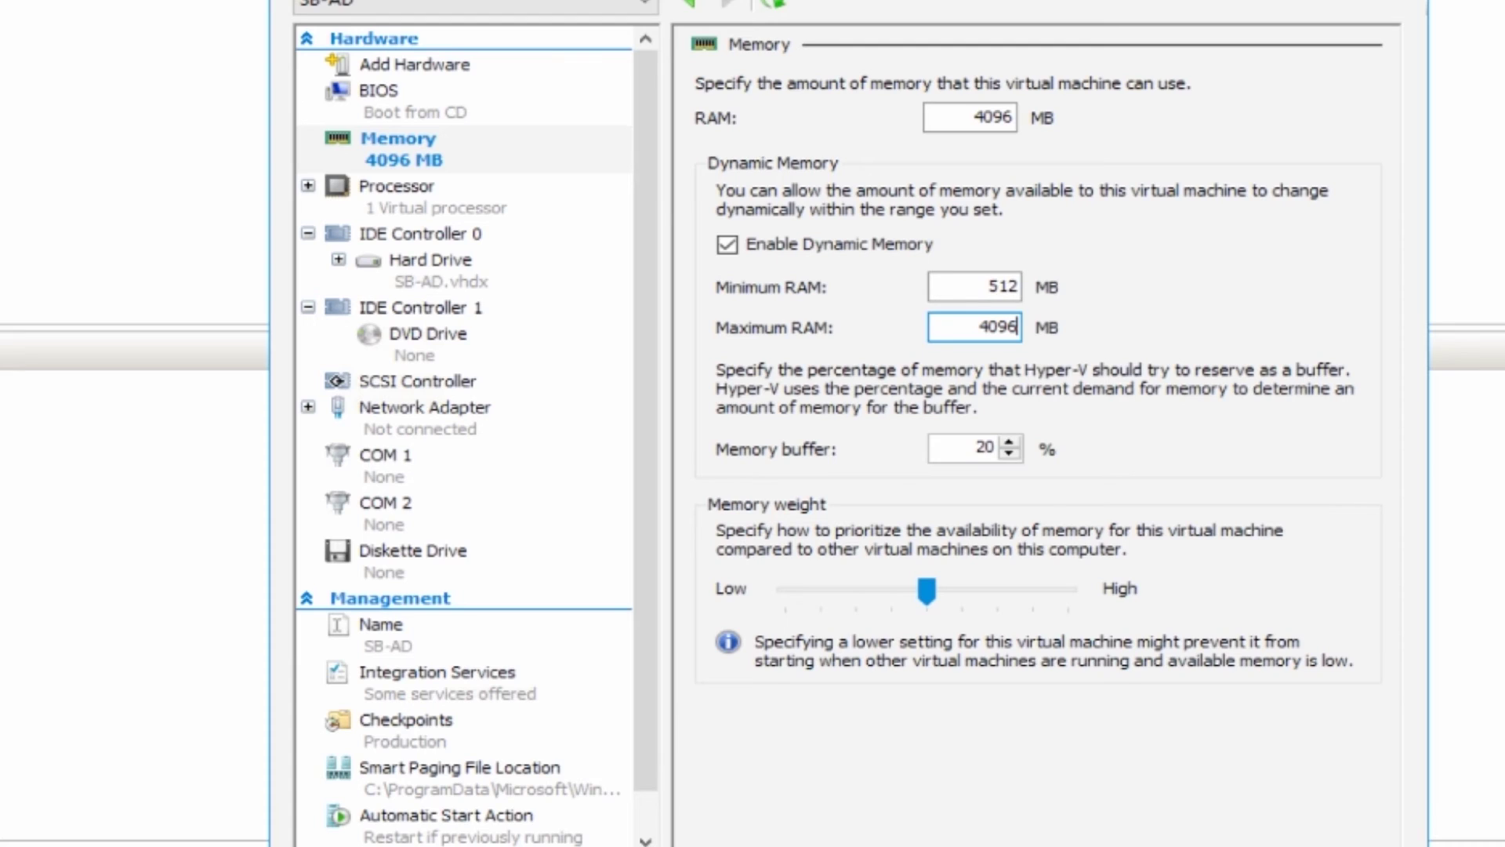
# Attach the Windows Server 2016 ISO from Downloads\ISO to the DVD drive and remove the network adapter.
pyautogui.click(428, 335)
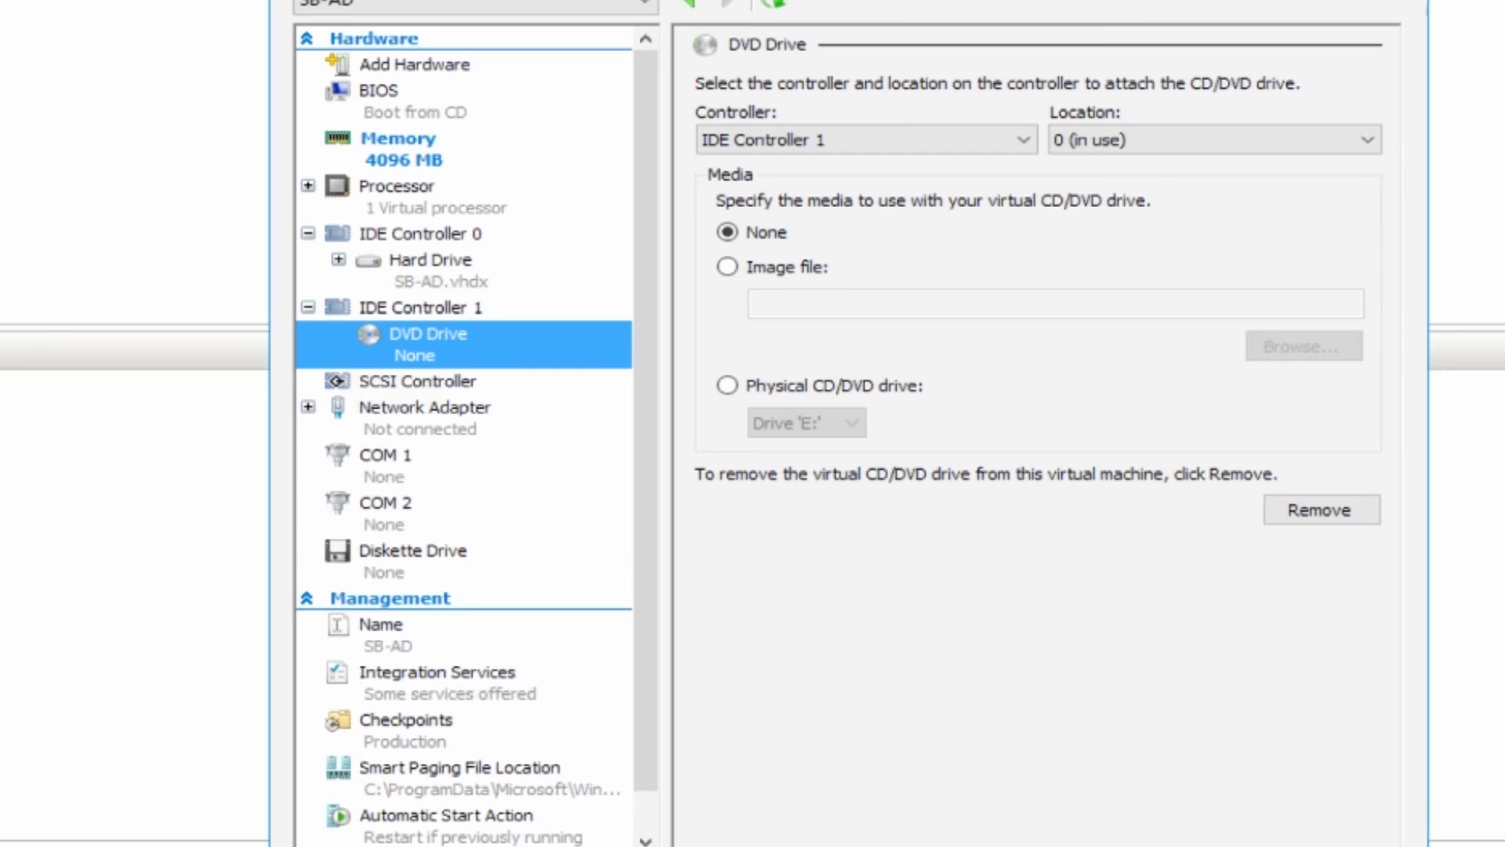
pyautogui.click(727, 267)
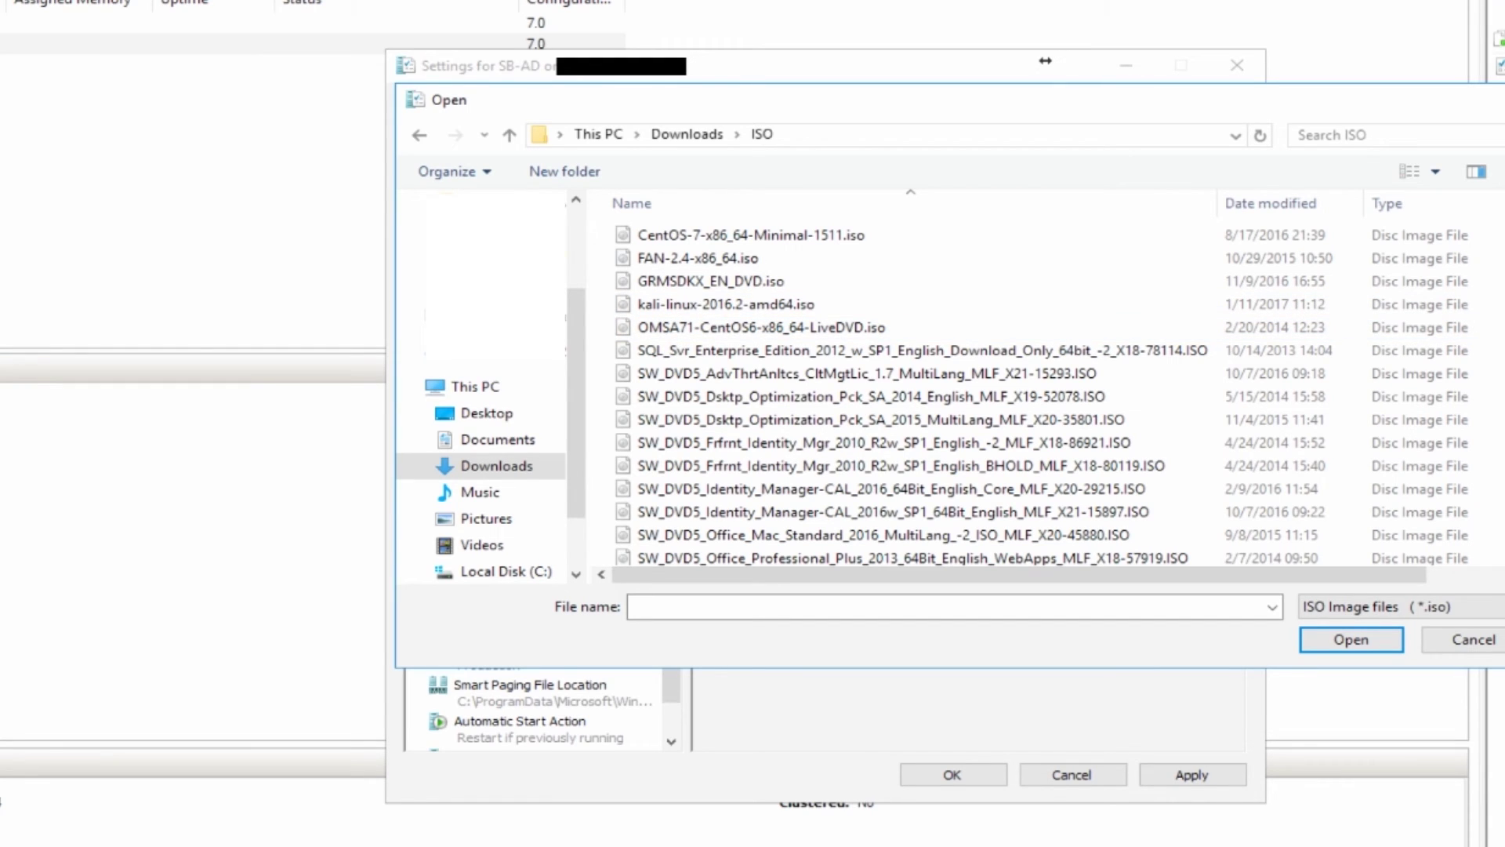
pyautogui.scroll(-12, 909, 391)
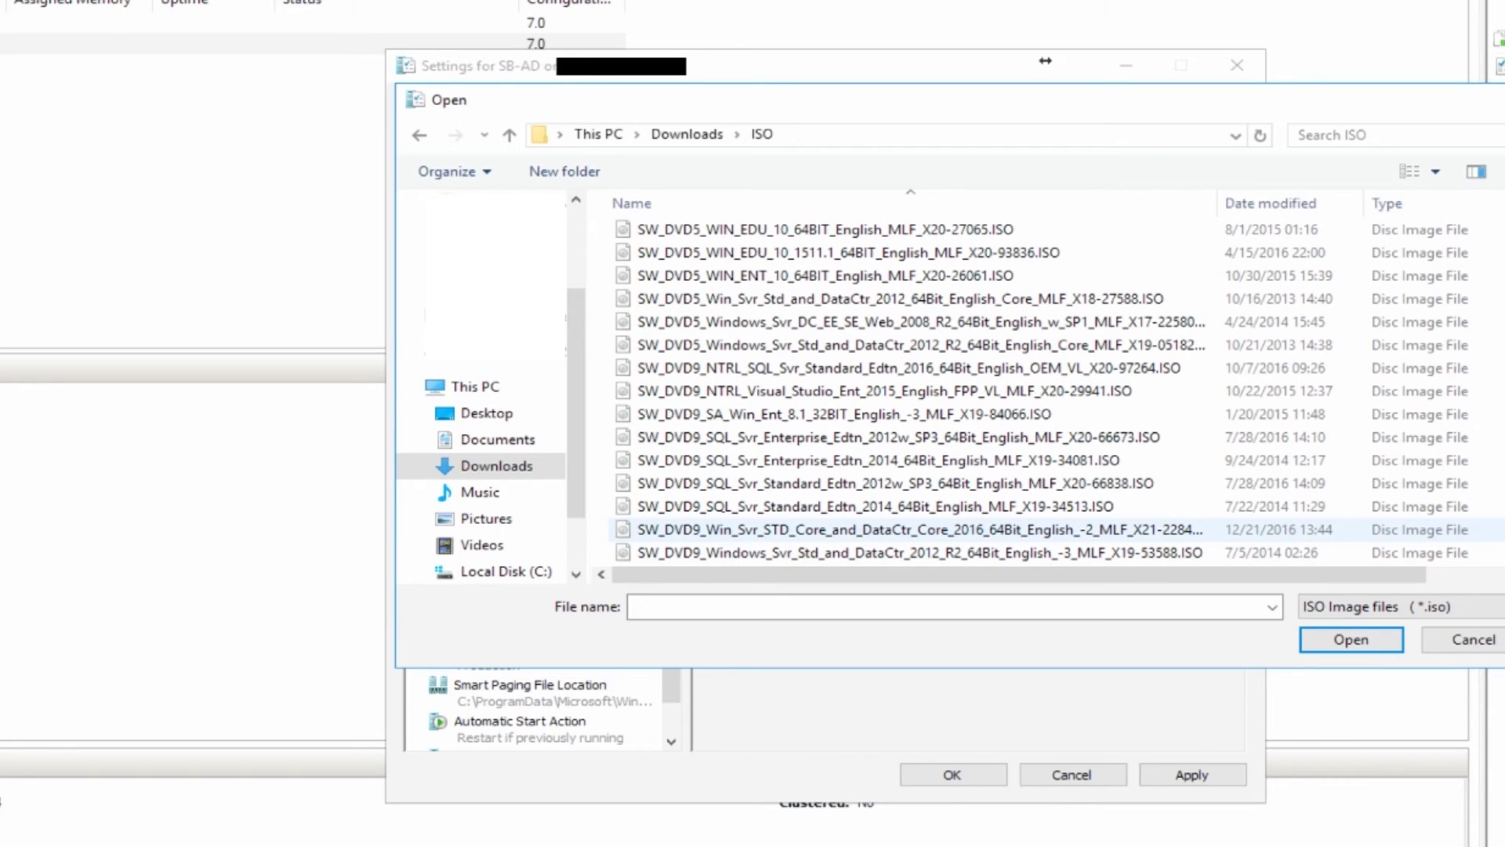
pyautogui.click(1129, 529)
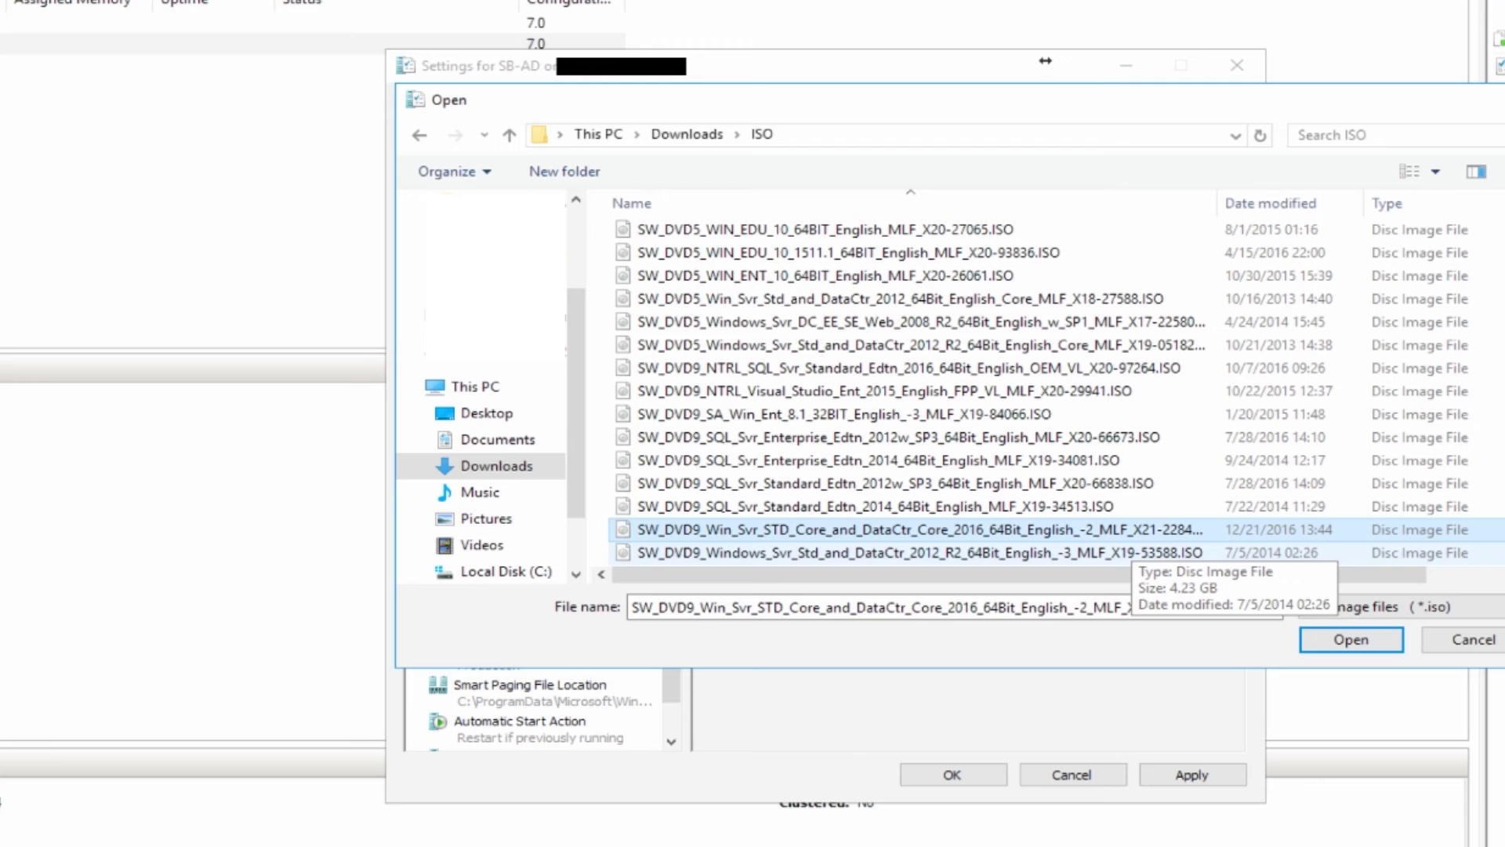
pyautogui.press('Return')
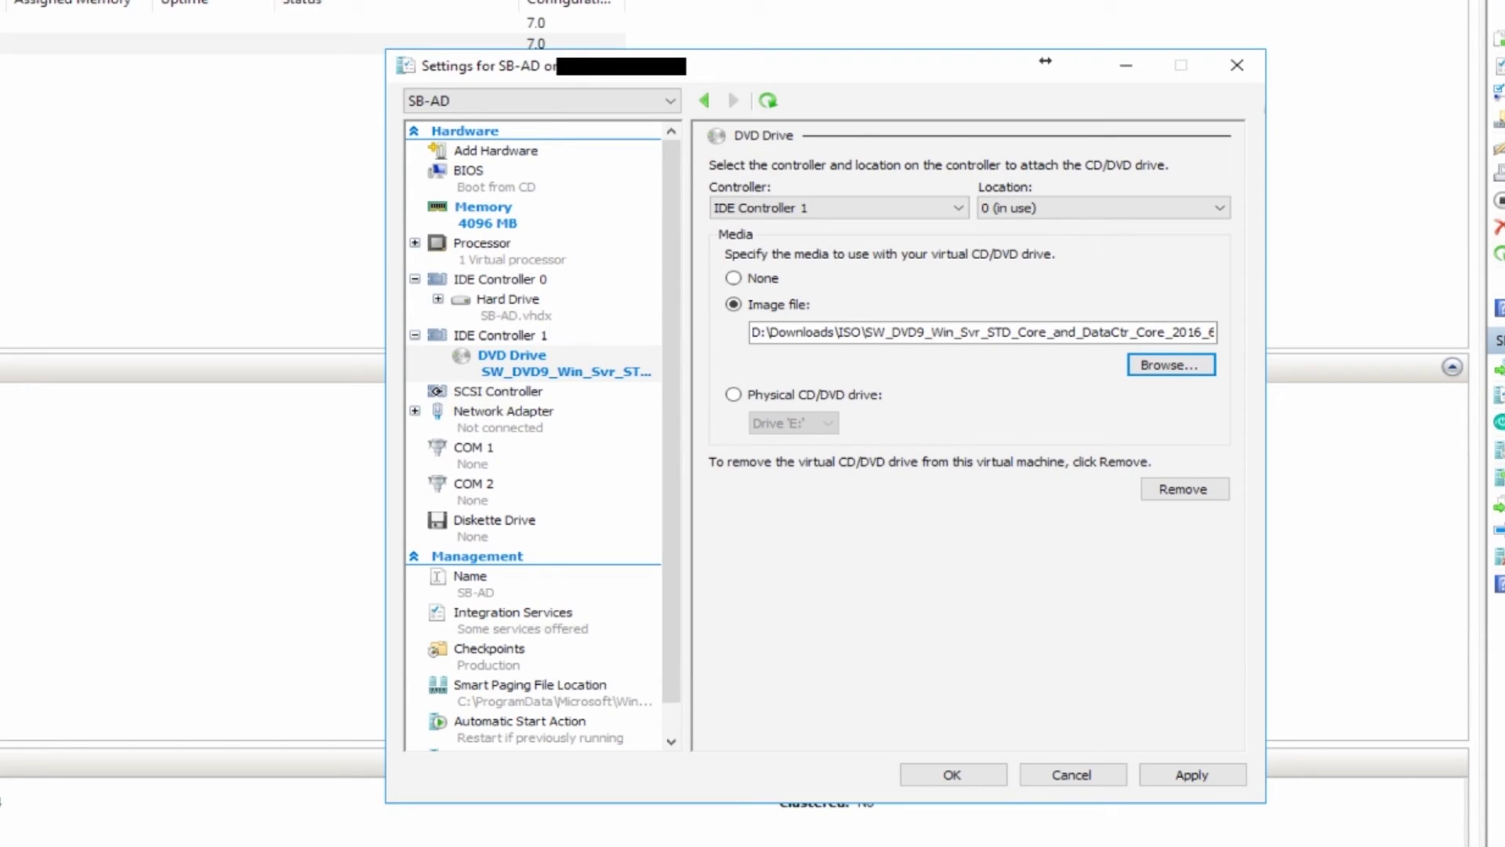
pyautogui.click(503, 412)
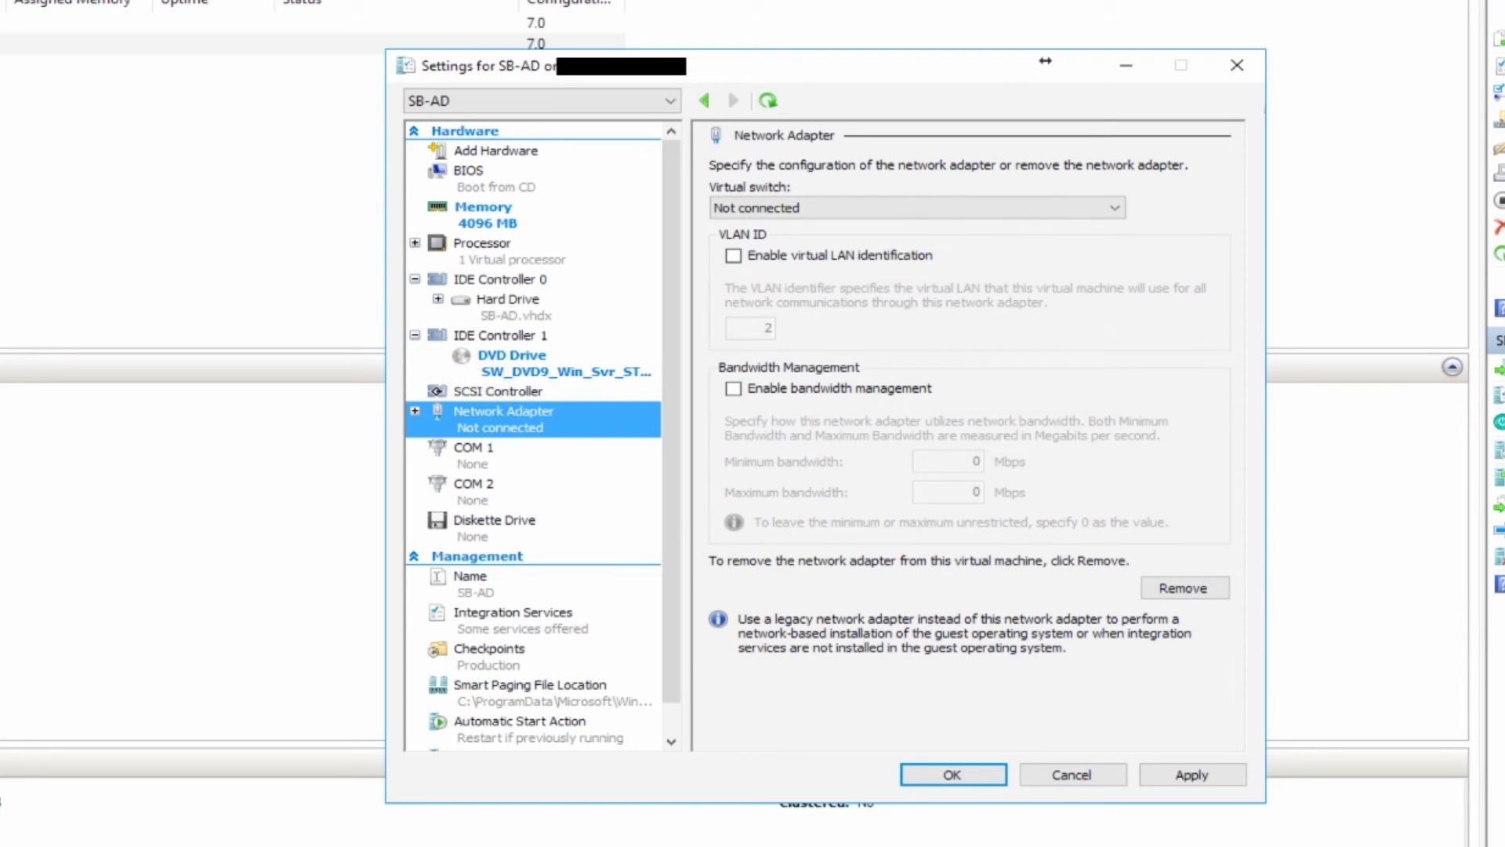
pyautogui.click(1185, 588)
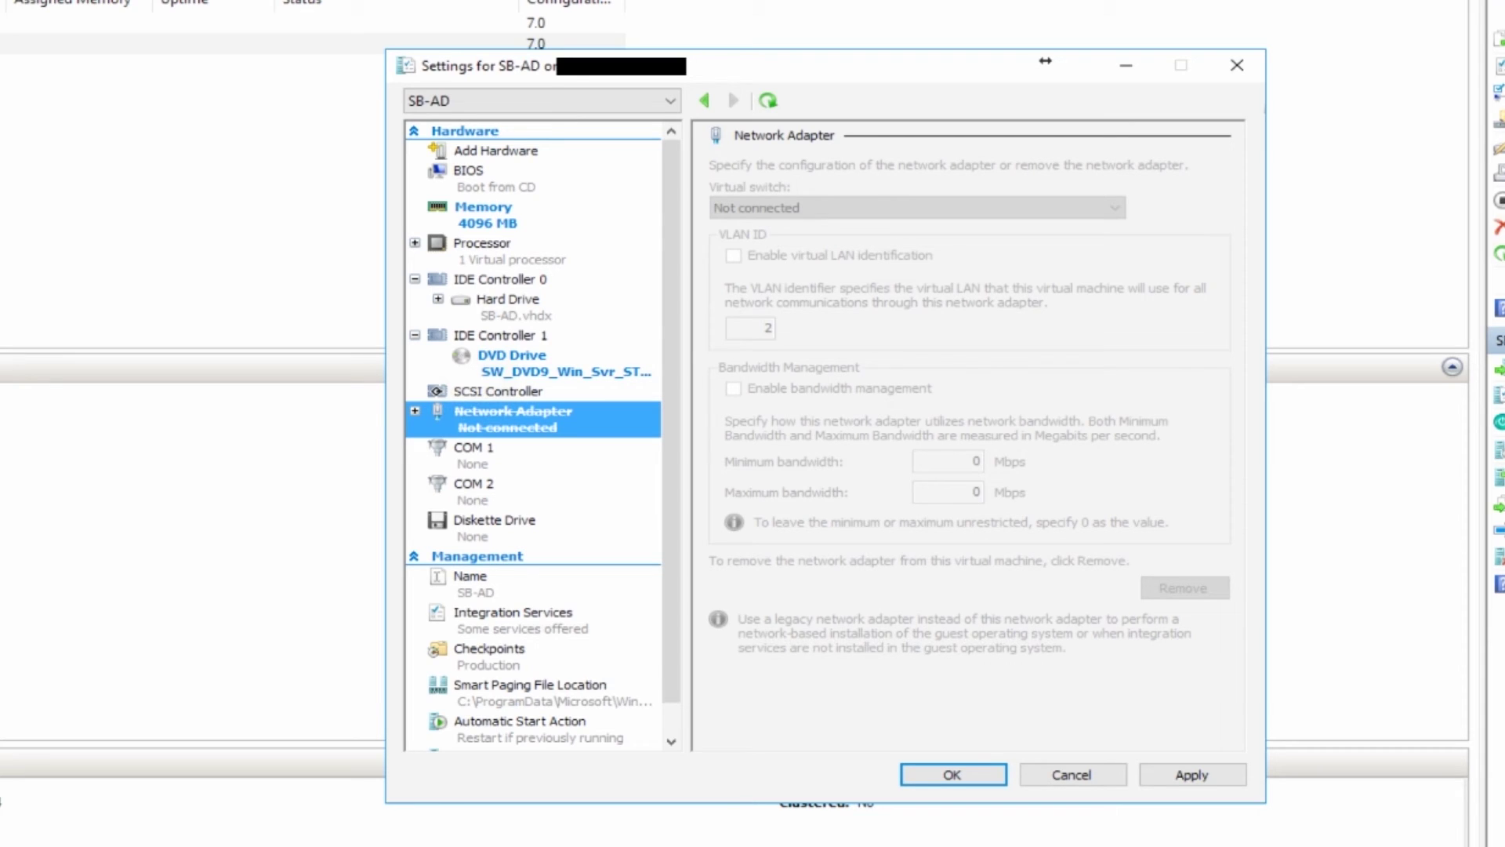
# Add a Legacy Network Adapter connected to the Sandbox virtual switch and apply with OK.
pyautogui.click(496, 150)
pyautogui.click(790, 264)
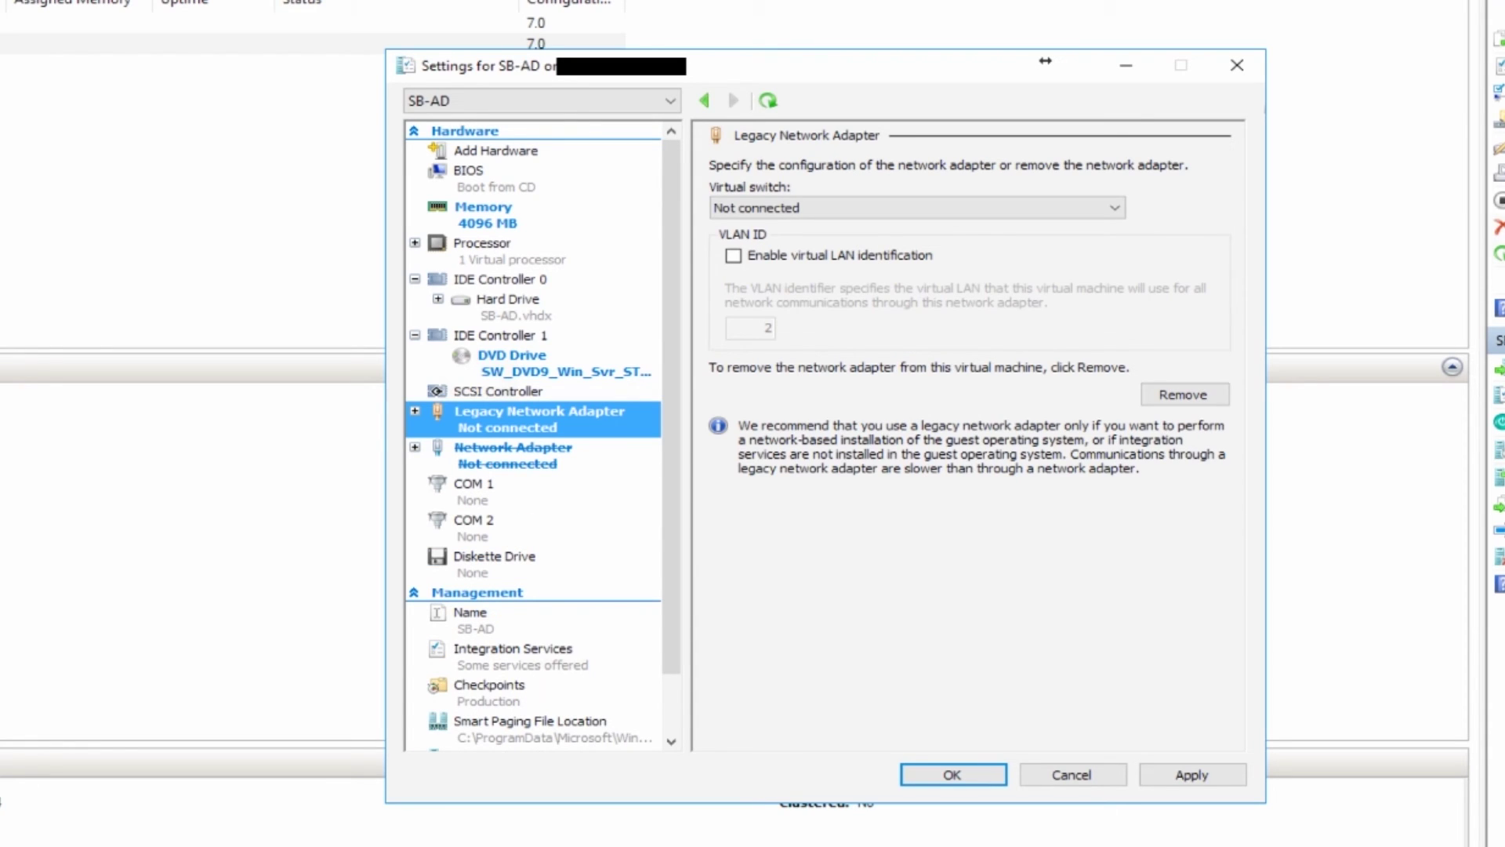
pyautogui.click(847, 207)
pyautogui.click(830, 256)
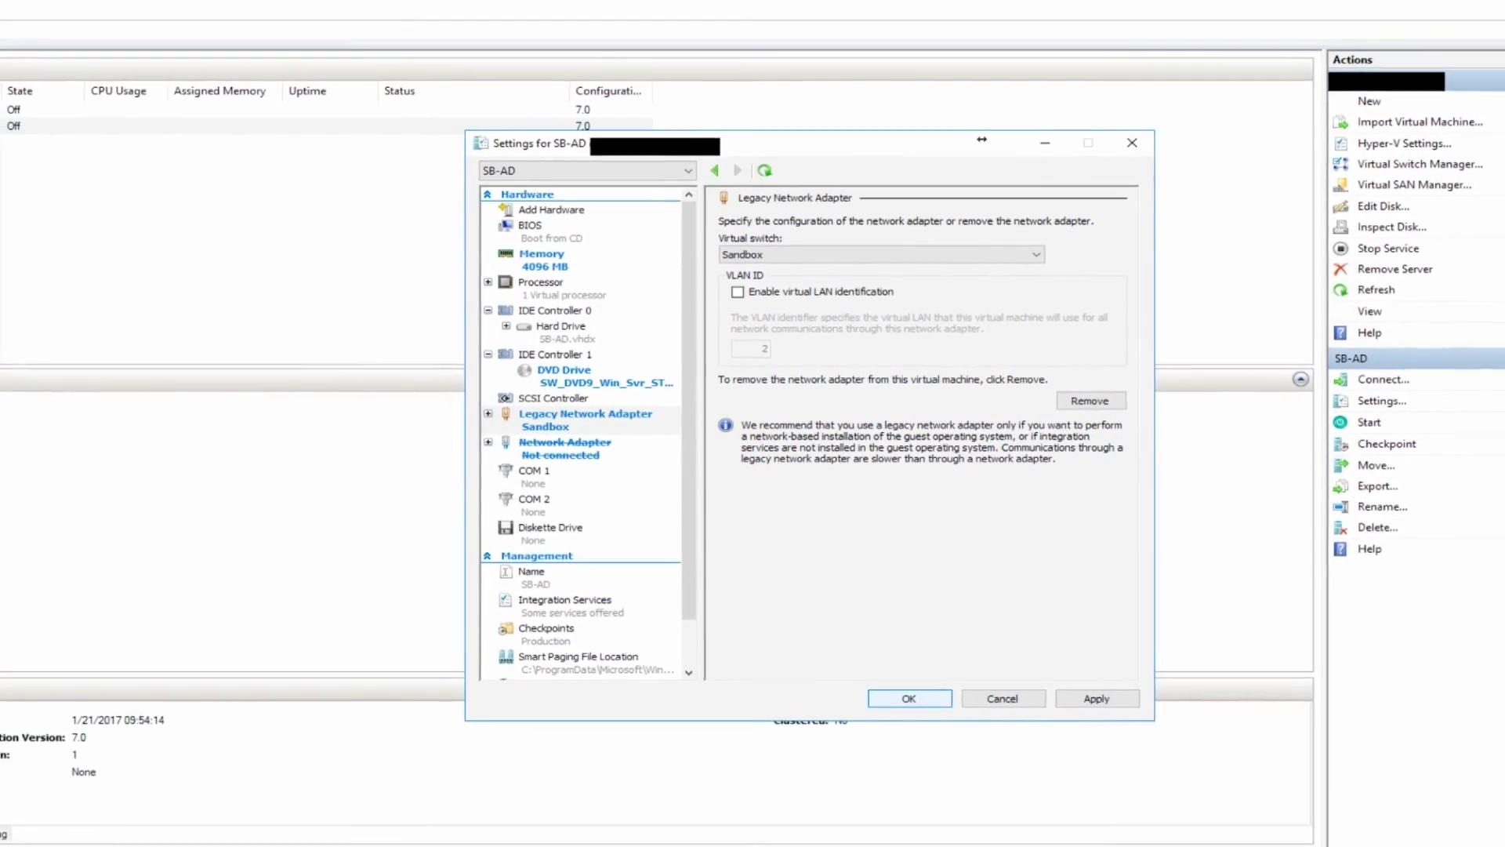
pyautogui.click(895, 673)
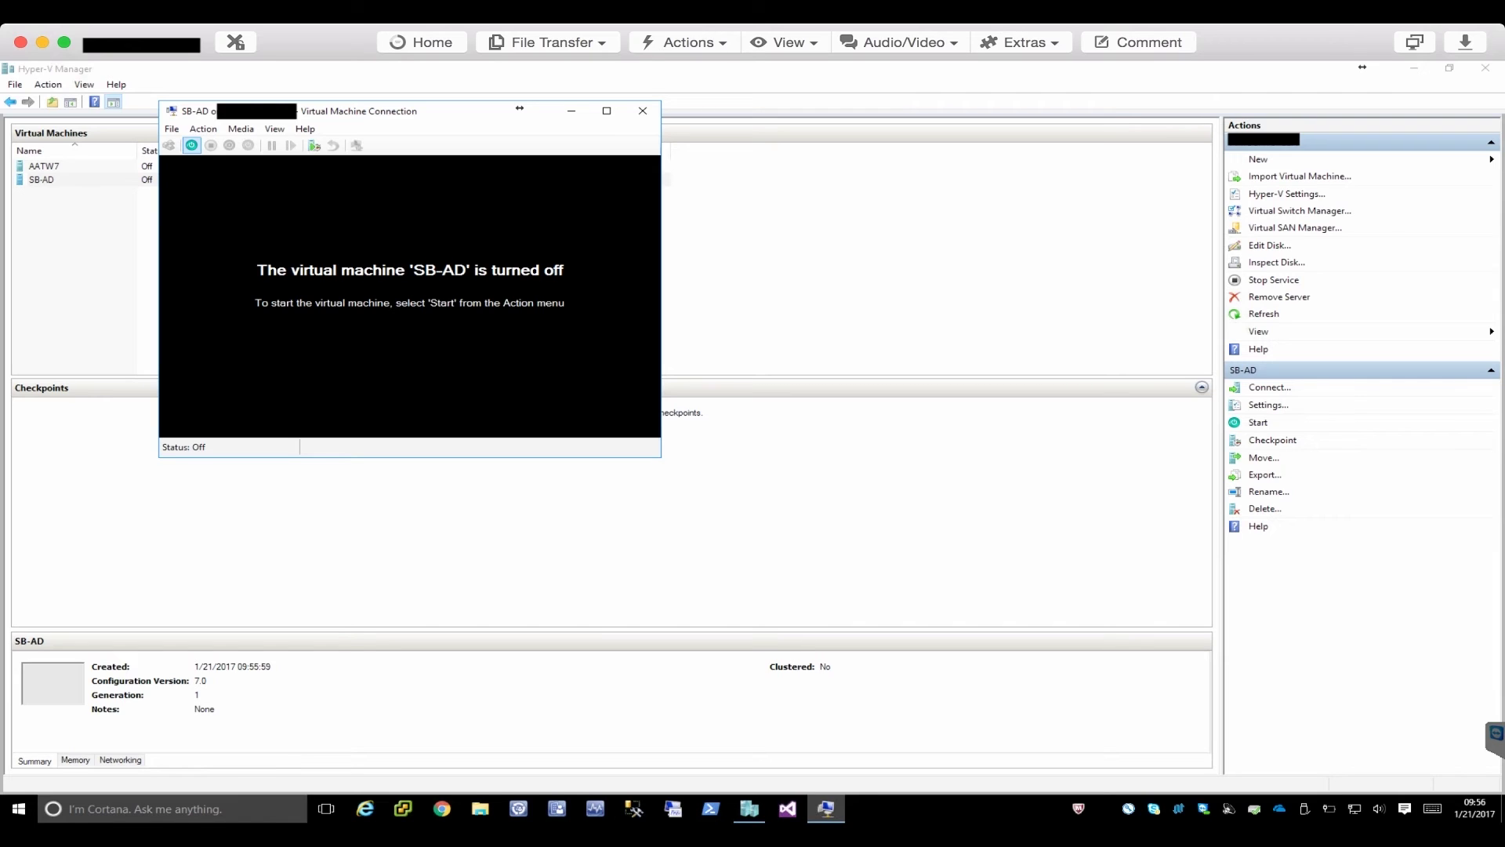
# Start SB-AD from the Virtual Machine Connection toolbar.
pyautogui.click(191, 145)
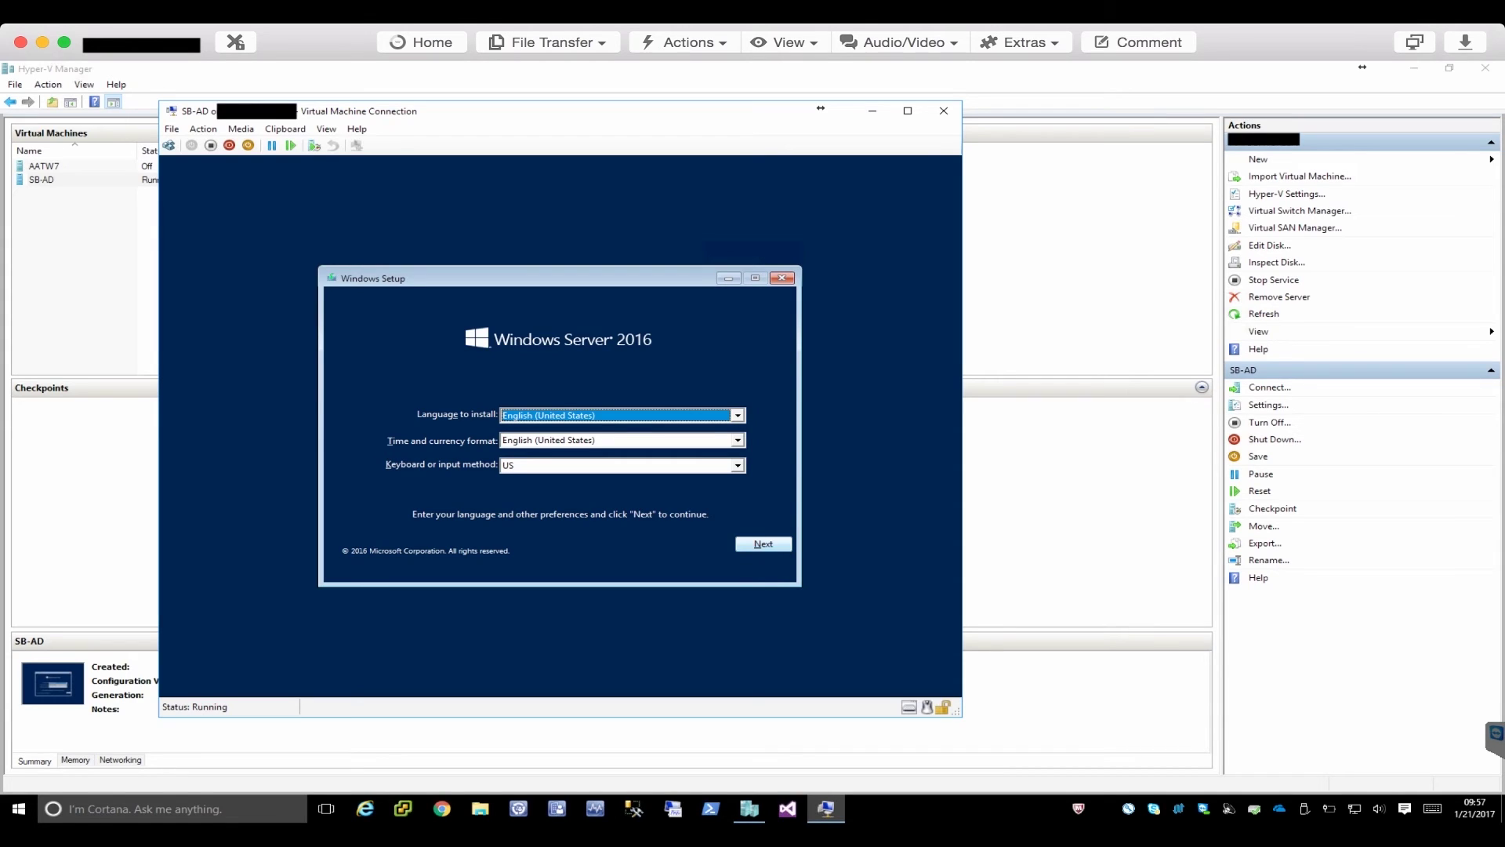
# Keep English (United States) language and US keyboard, then choose Install now.
pyautogui.press('Return')
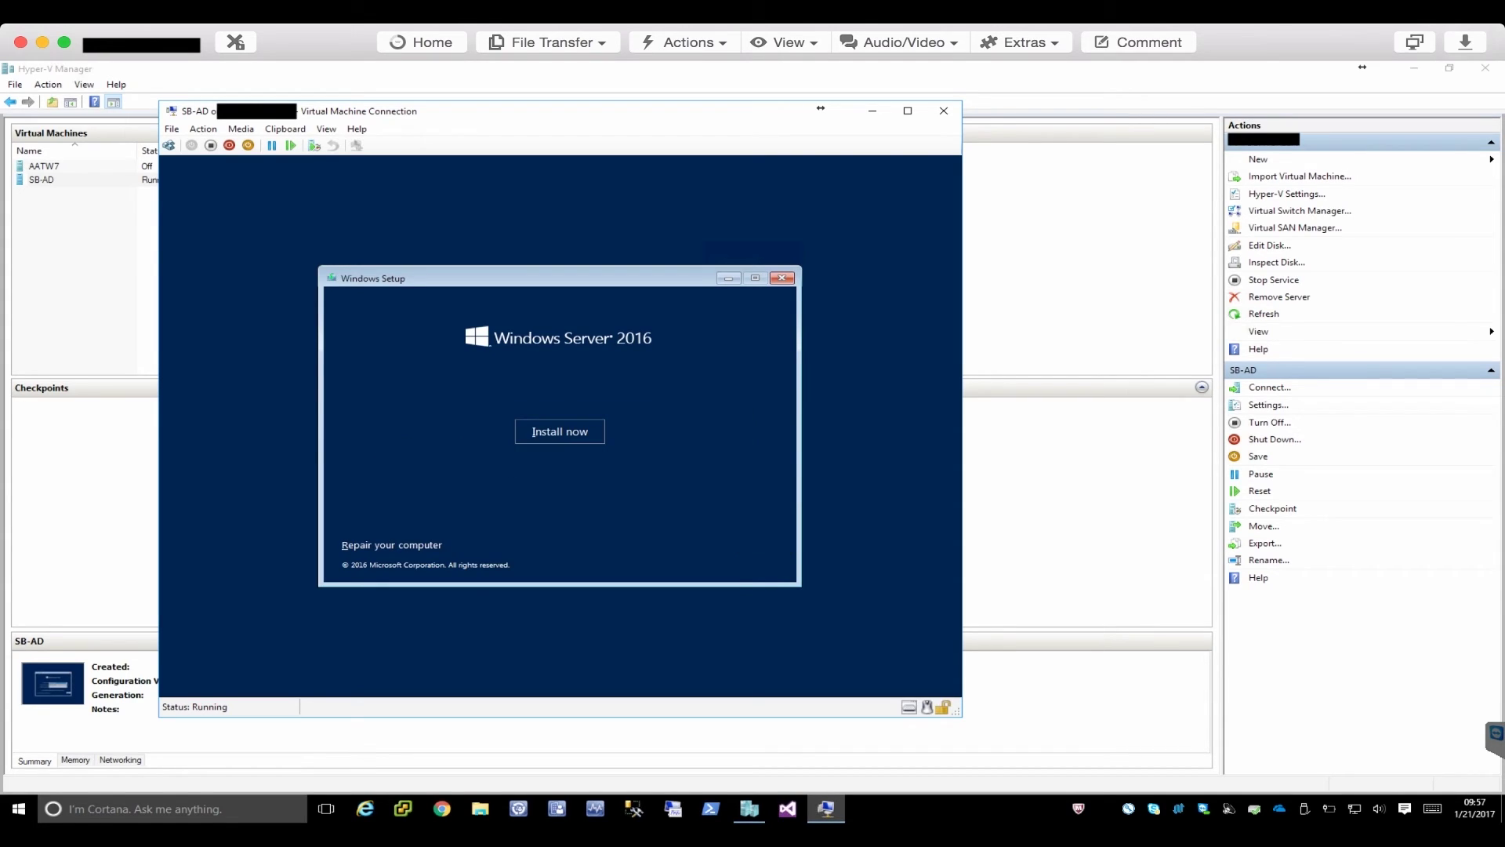
pyautogui.press('Return')
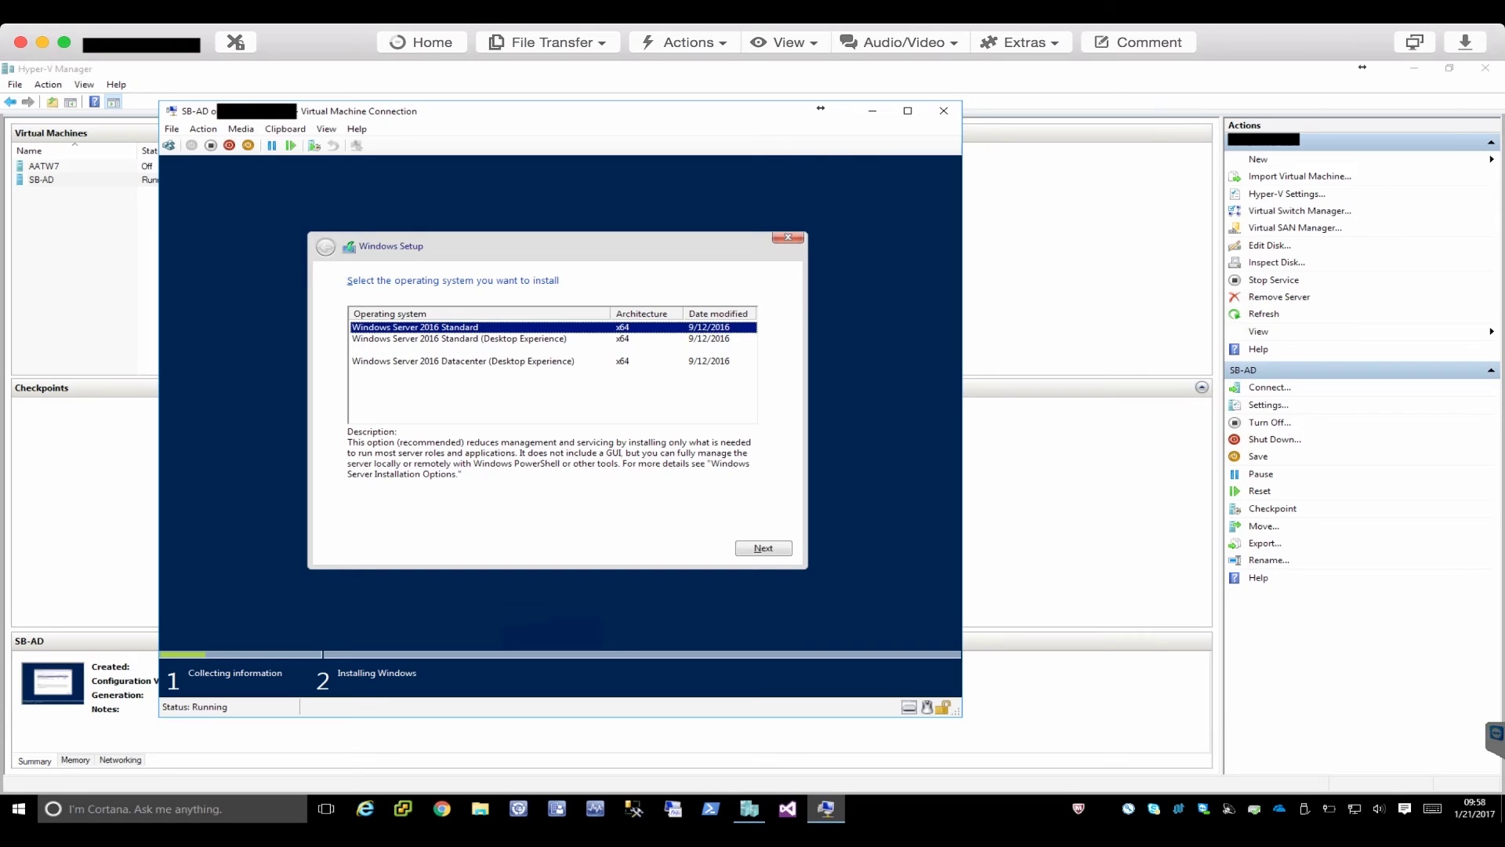
# Compare the editions and continue with Windows Server 2016 Standard (Desktop Experience).
pyautogui.click(419, 349)
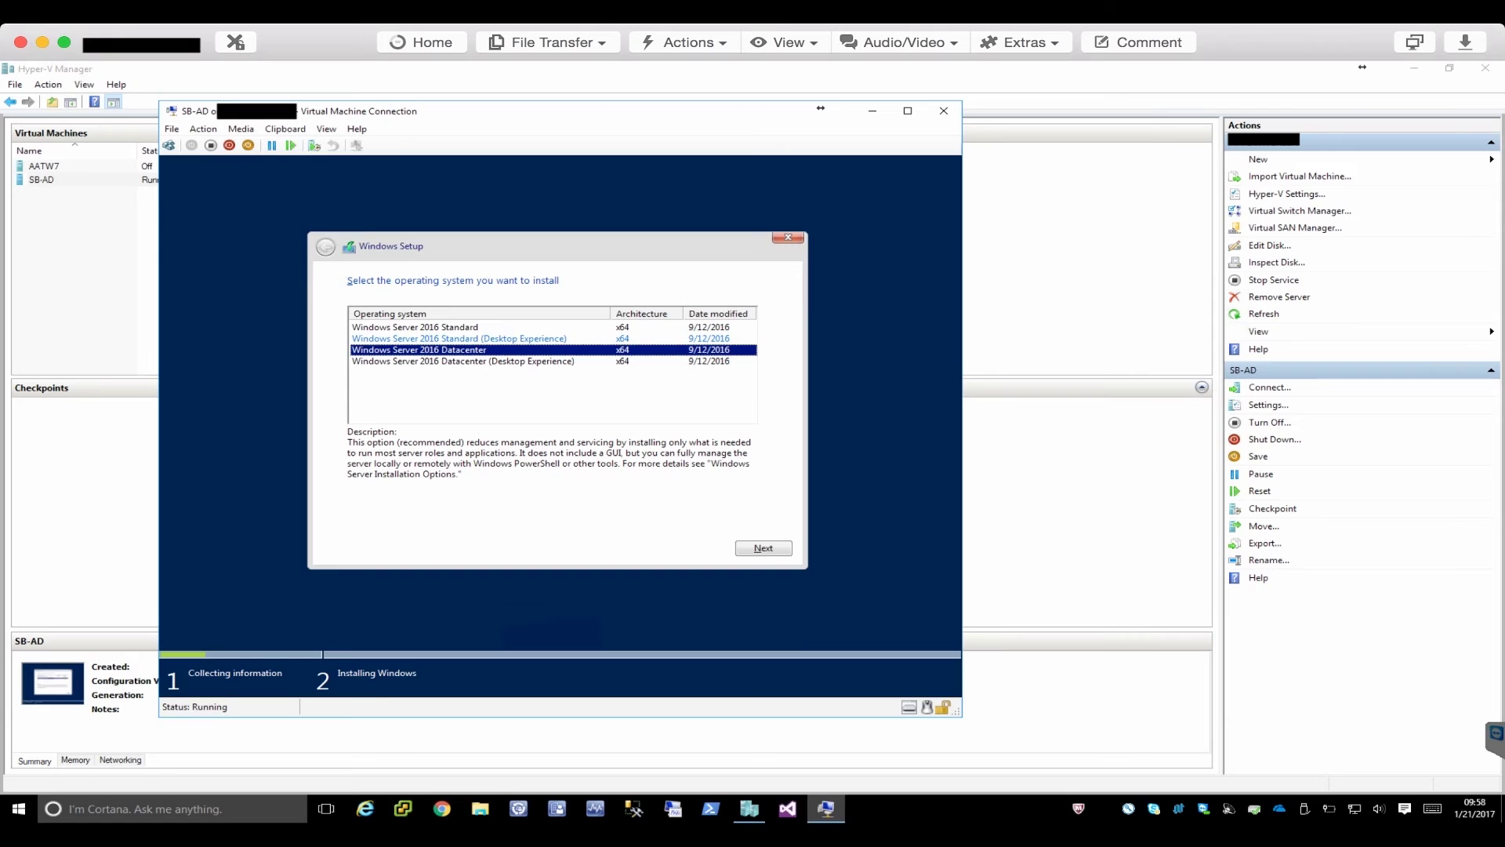
pyautogui.click(459, 338)
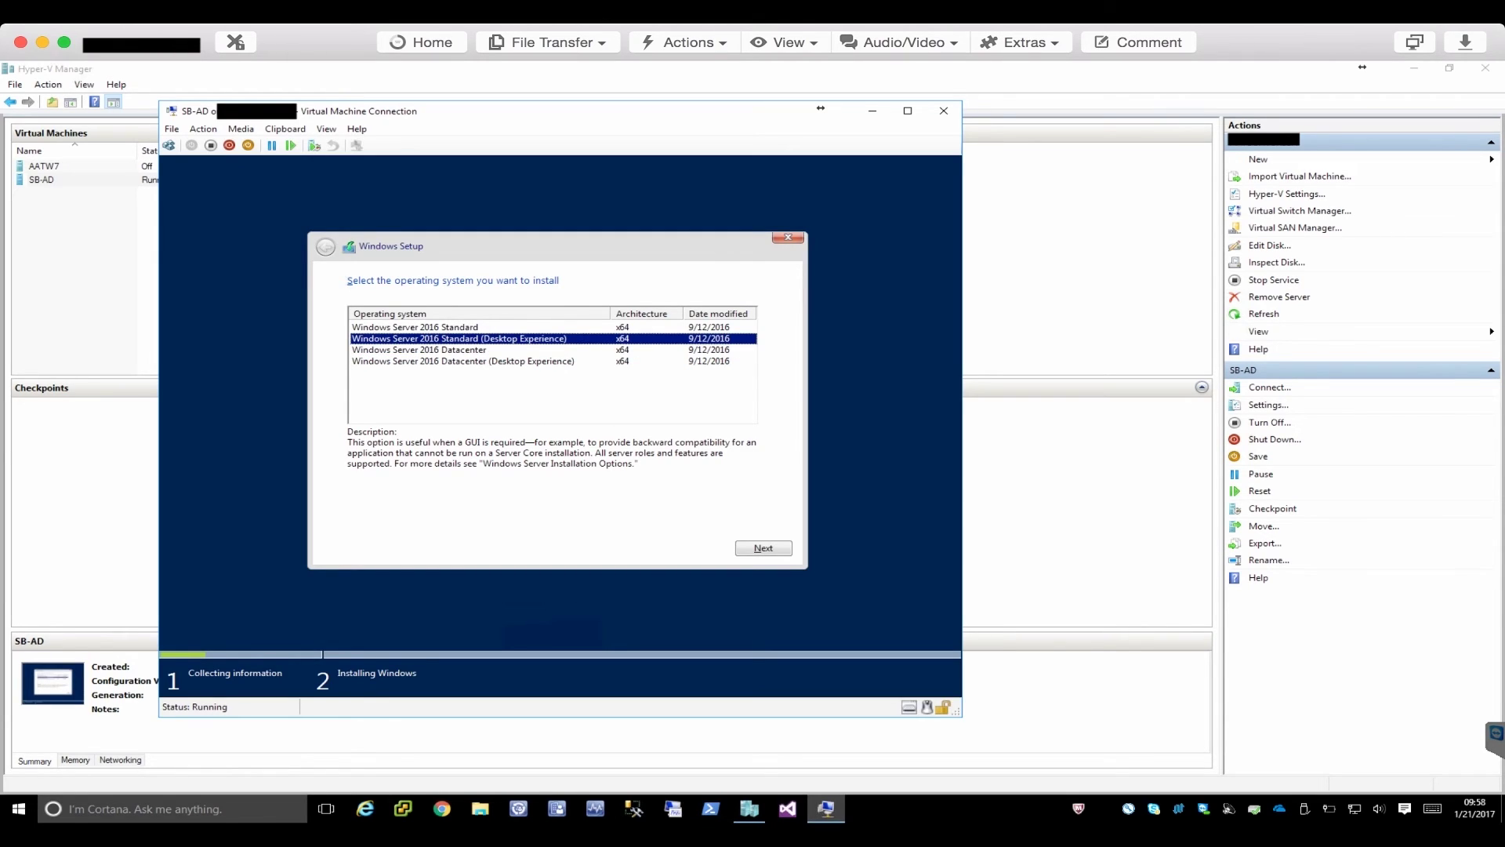
pyautogui.click(462, 361)
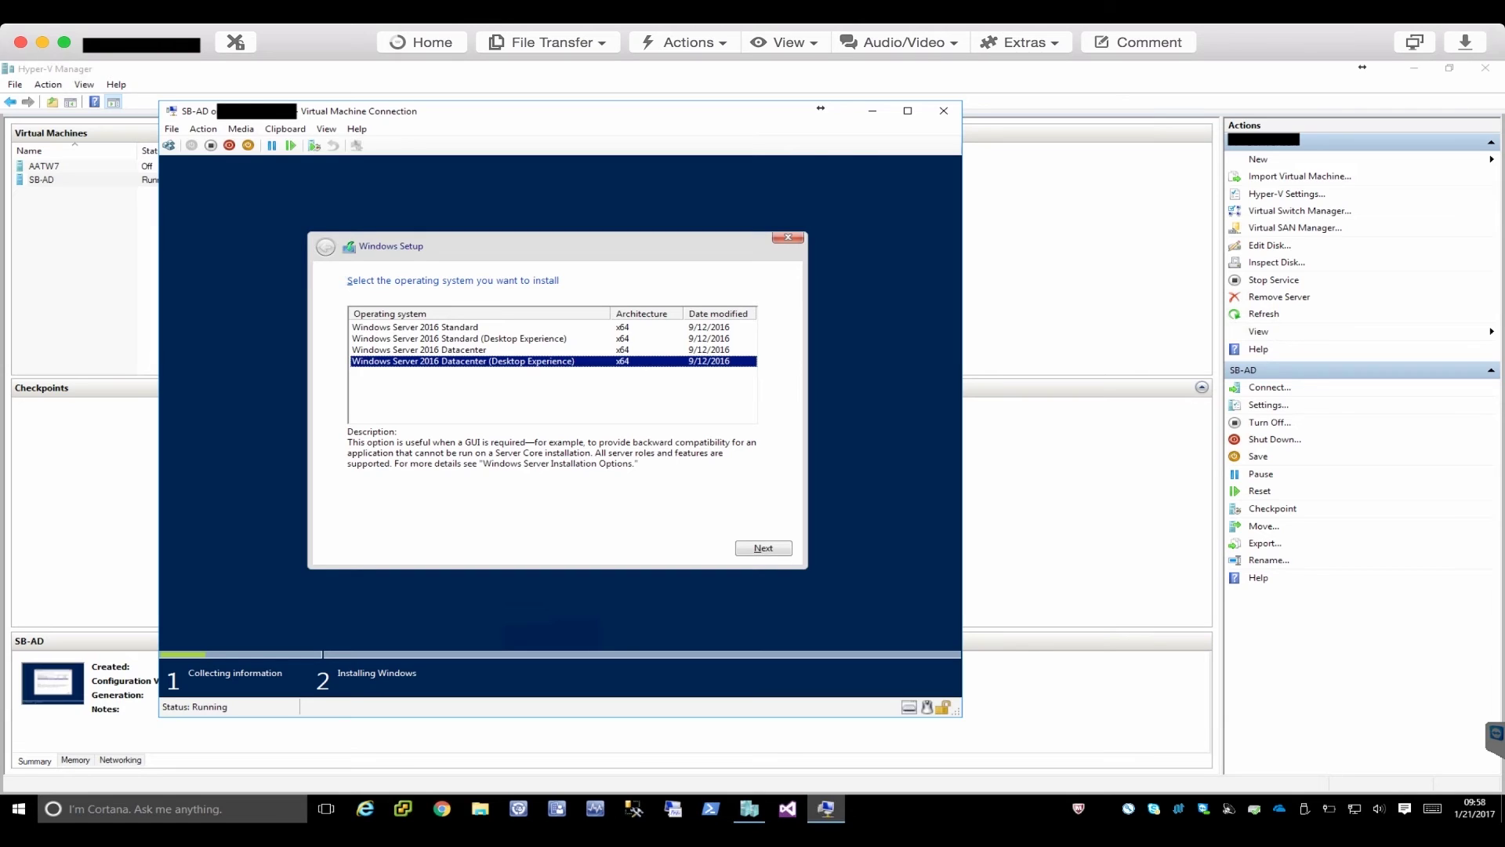
pyautogui.click(455, 327)
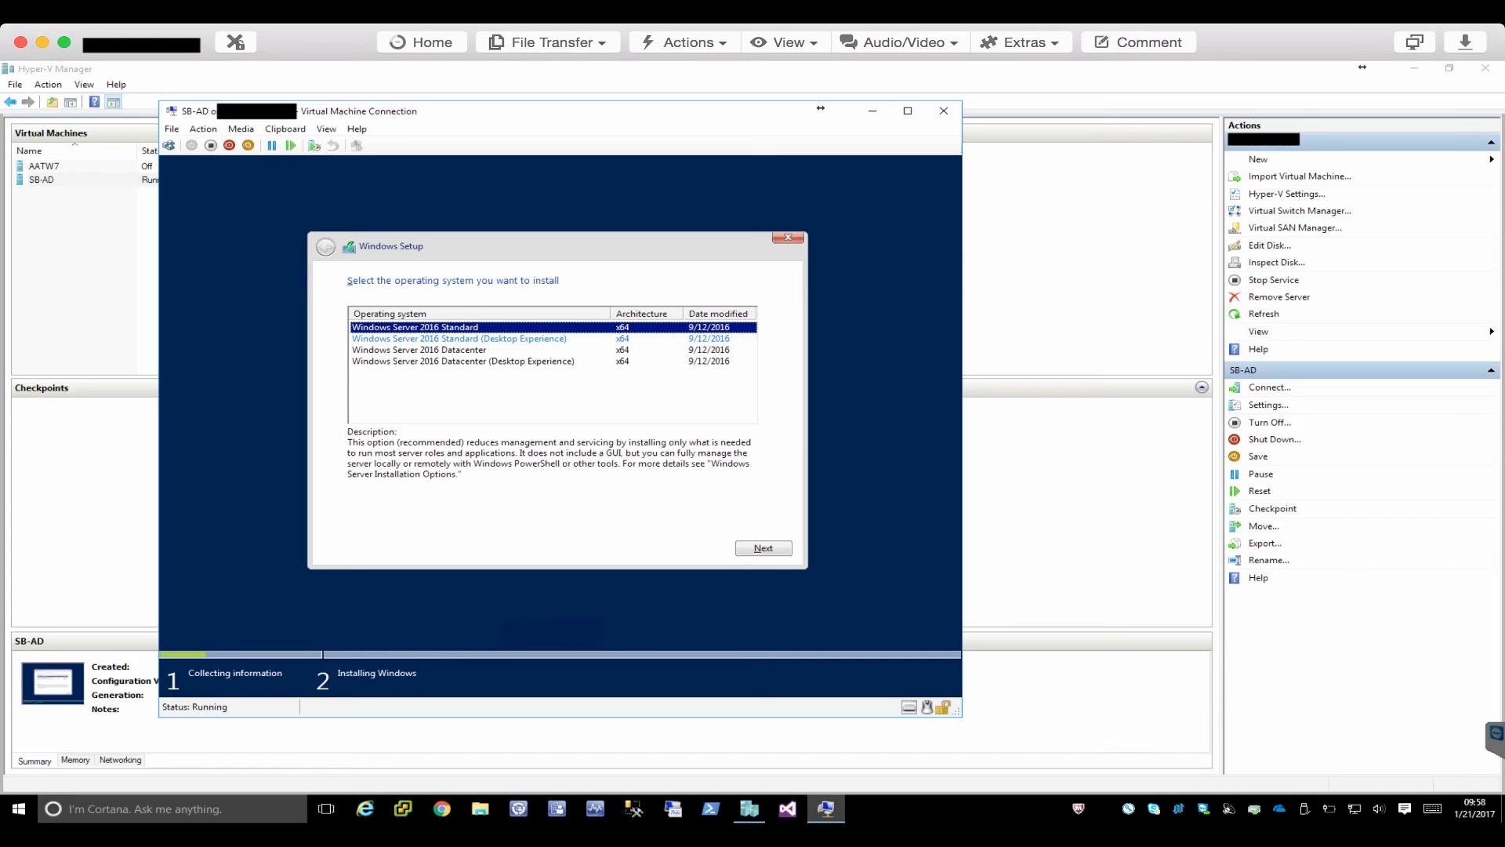
pyautogui.click(458, 338)
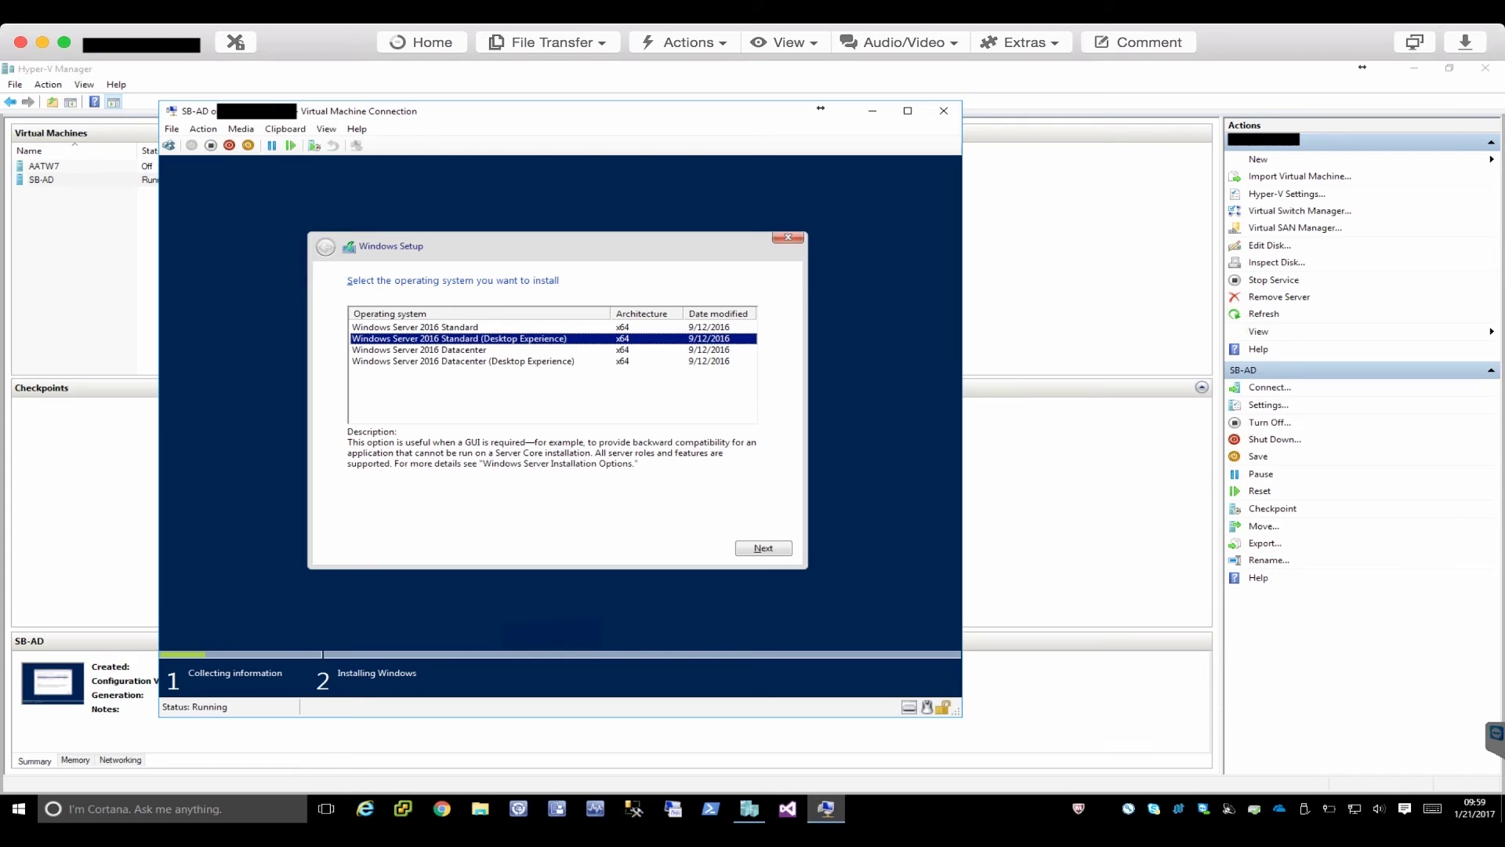
pyautogui.hotkey('alt', 'n')
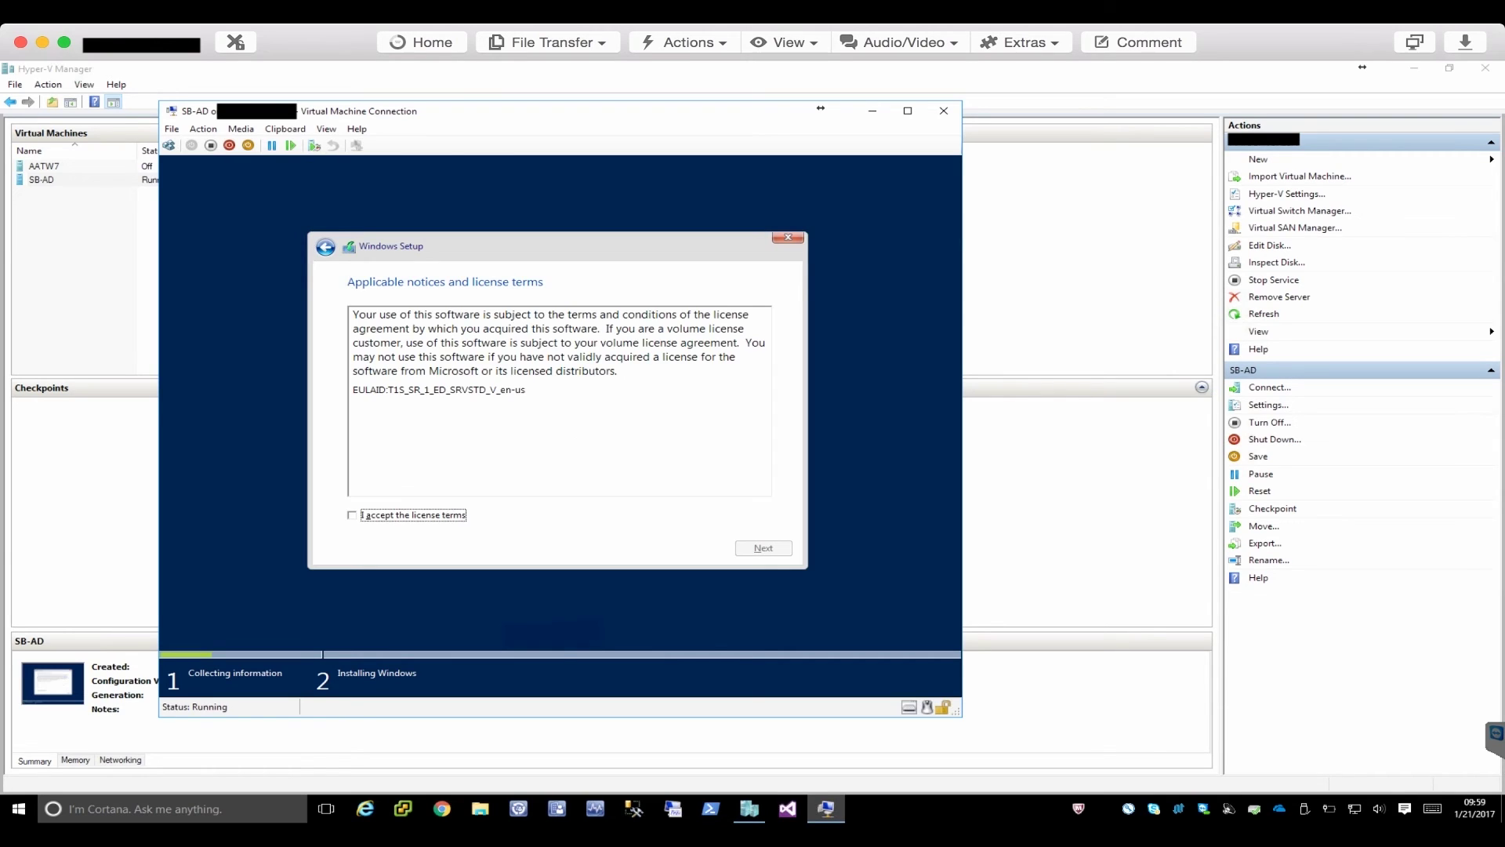
# Accept the license terms and choose Custom: Install Windows only (advanced).
pyautogui.press('space')
pyautogui.press('Tab')
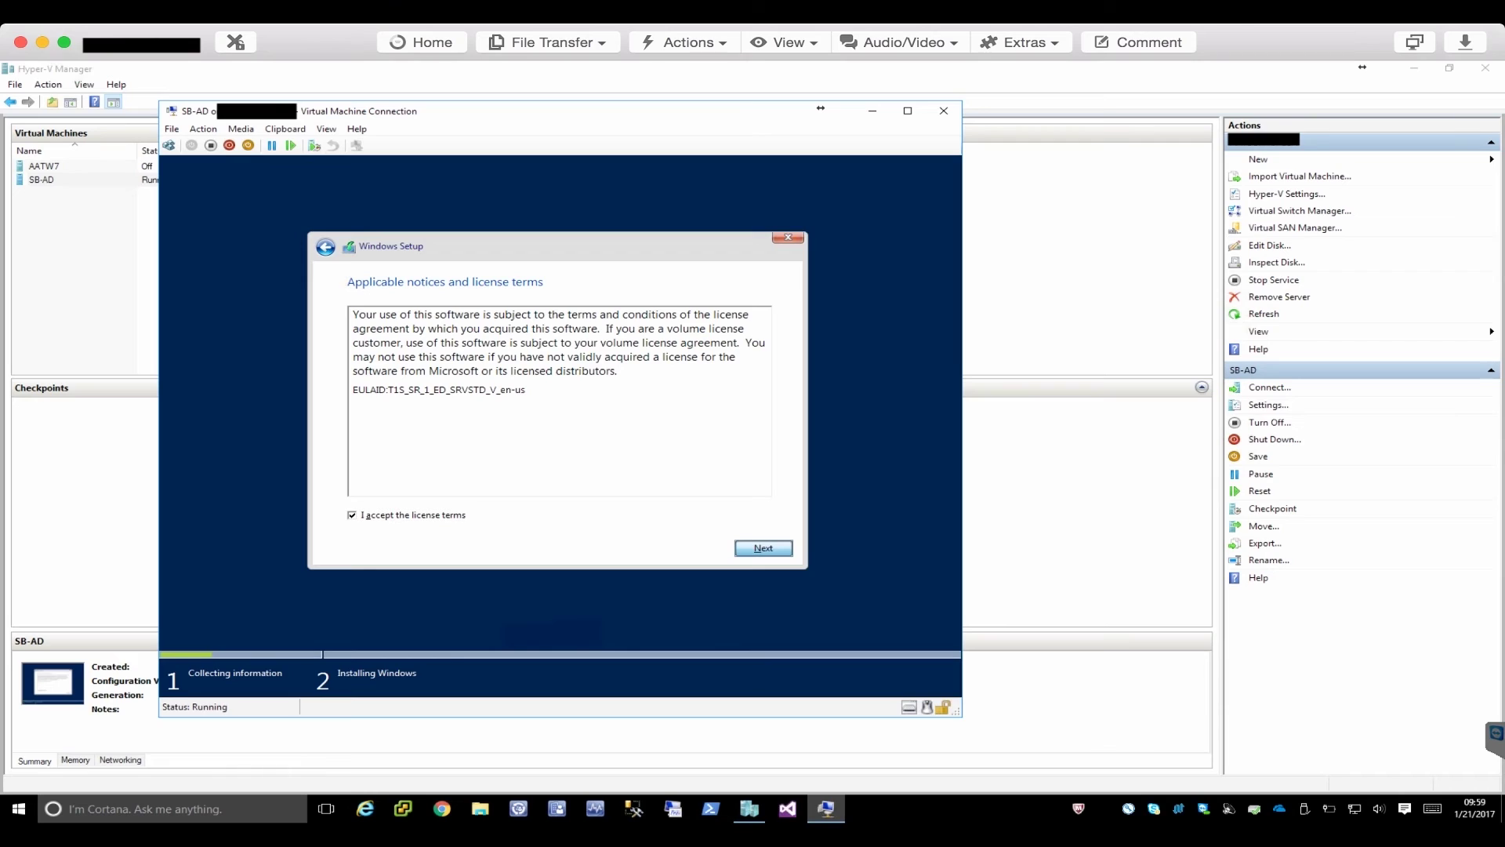
pyautogui.press('Return')
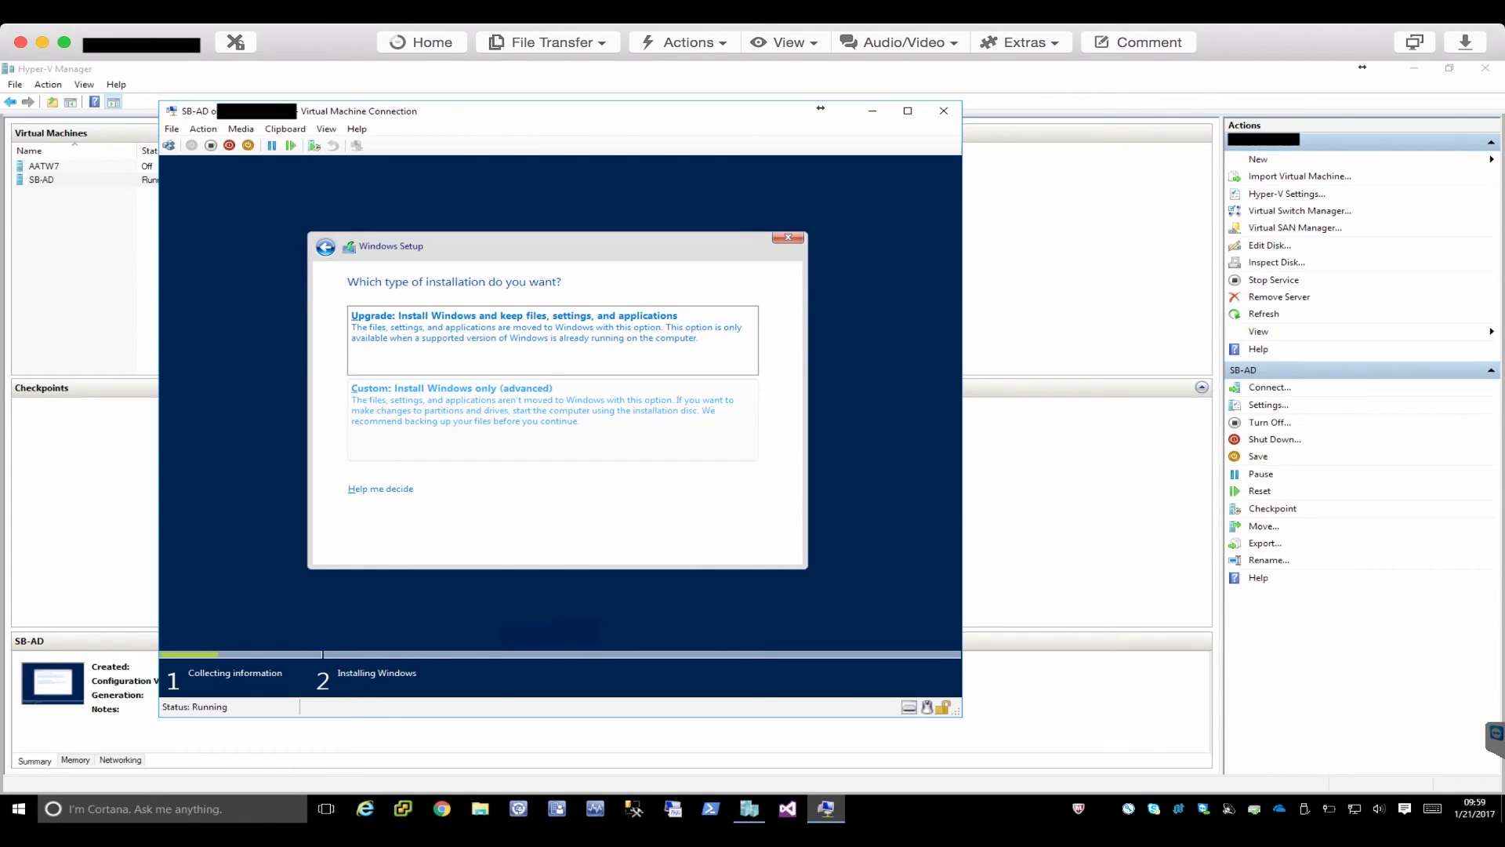
pyautogui.click(451, 388)
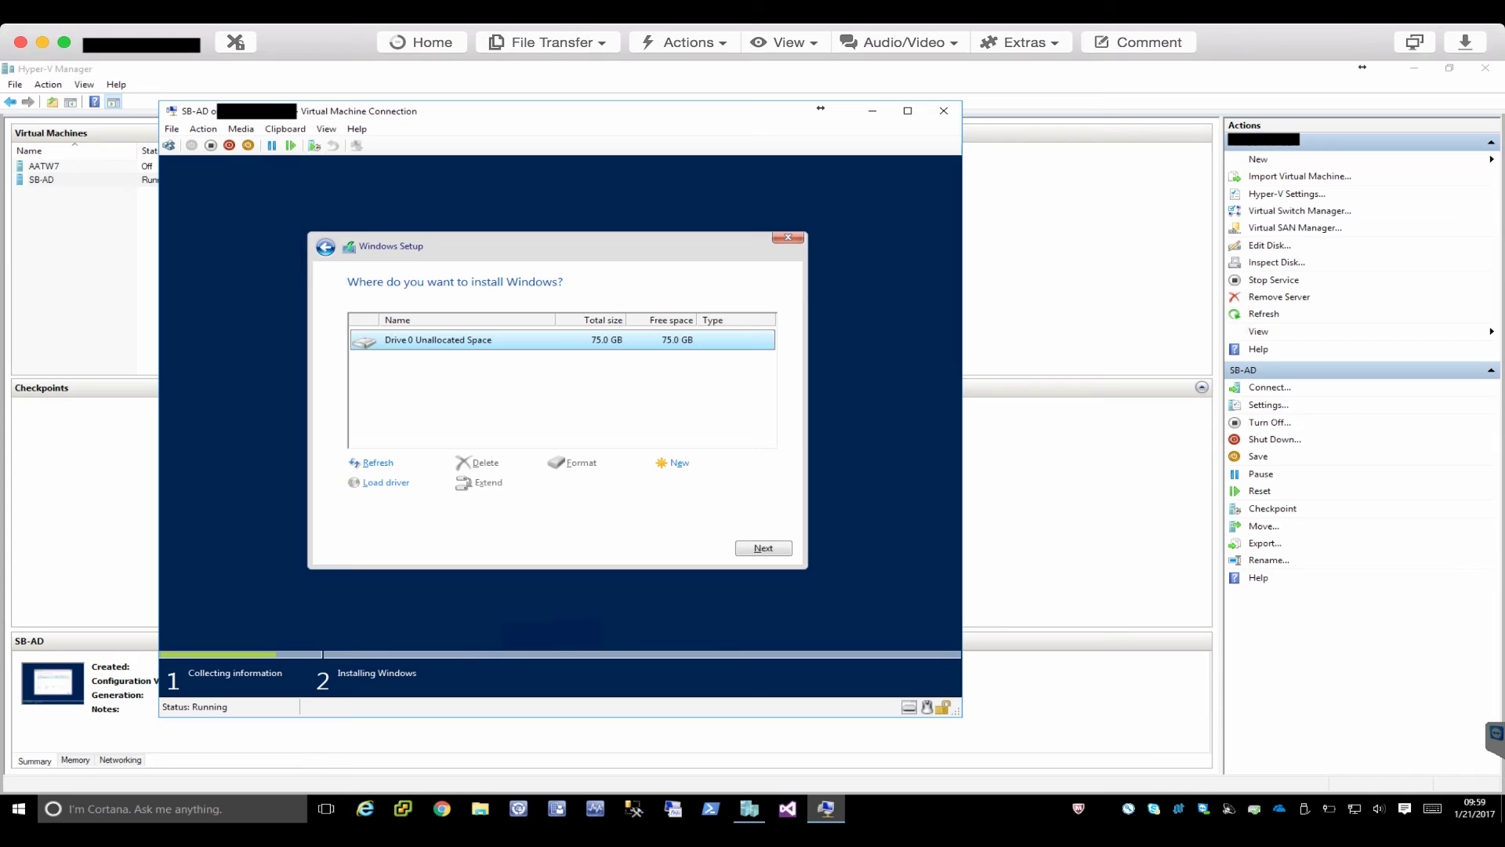
# Install Windows Server 2016 onto Drive 0's unallocated space until the Administrator password prompt appears.
pyautogui.click(763, 548)
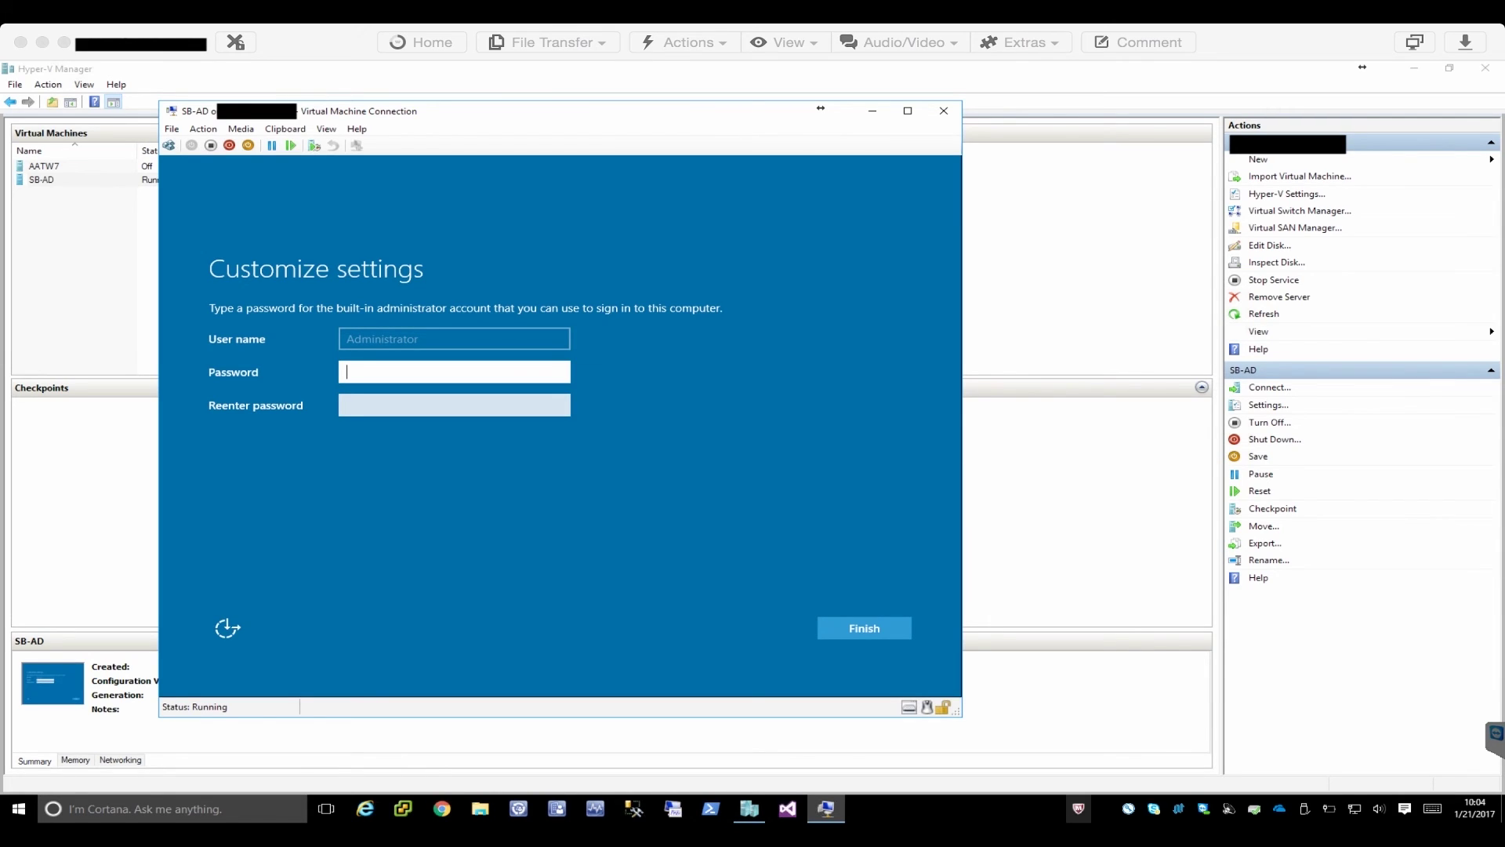
# Enter and confirm the built-in Administrator password in SB-AD, then finish setup.
pyautogui.click(1079, 808)
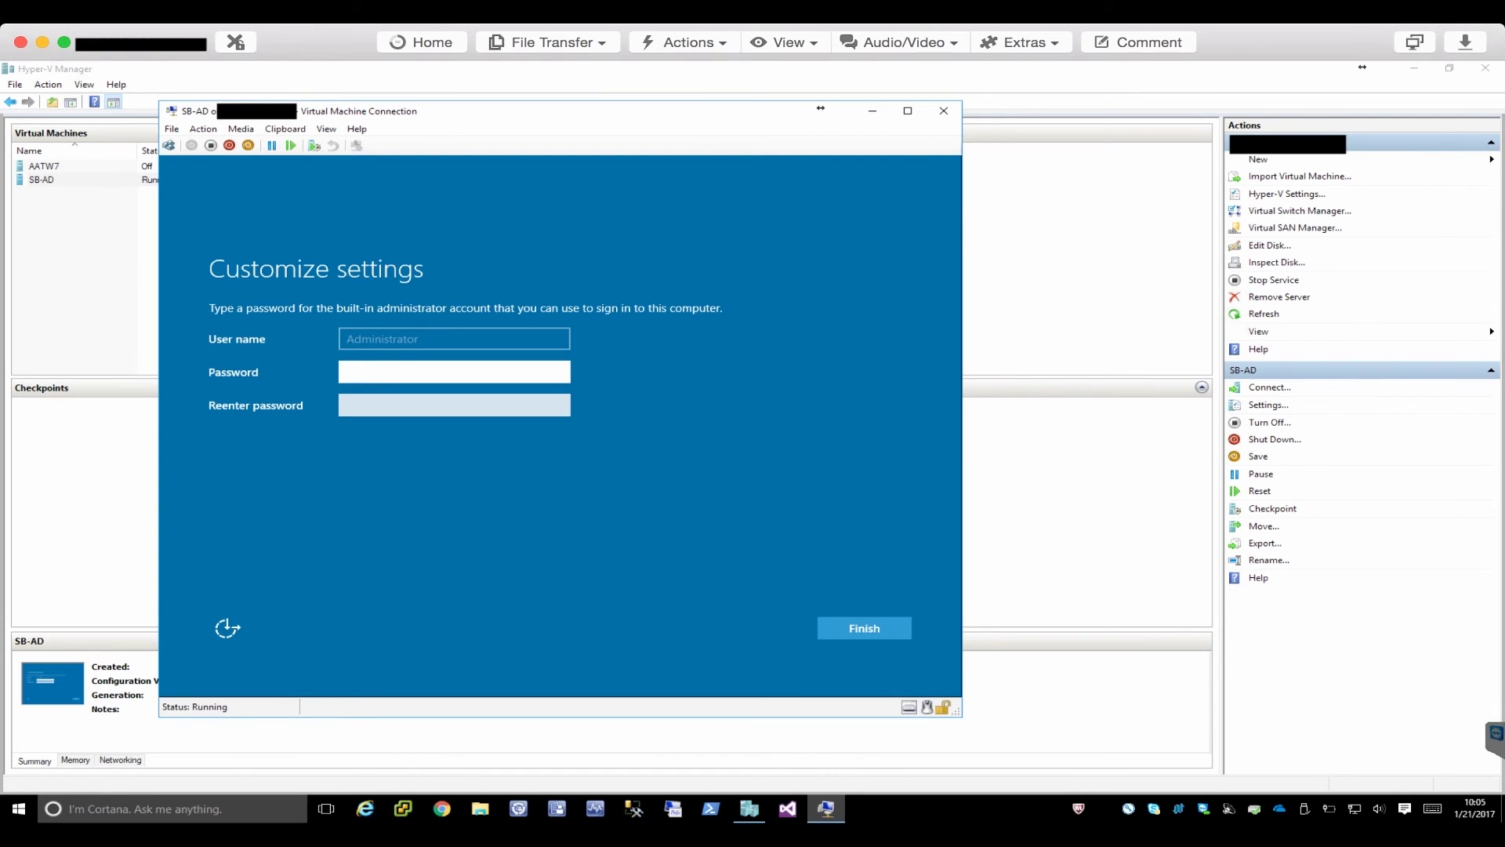
pyautogui.write('••••')
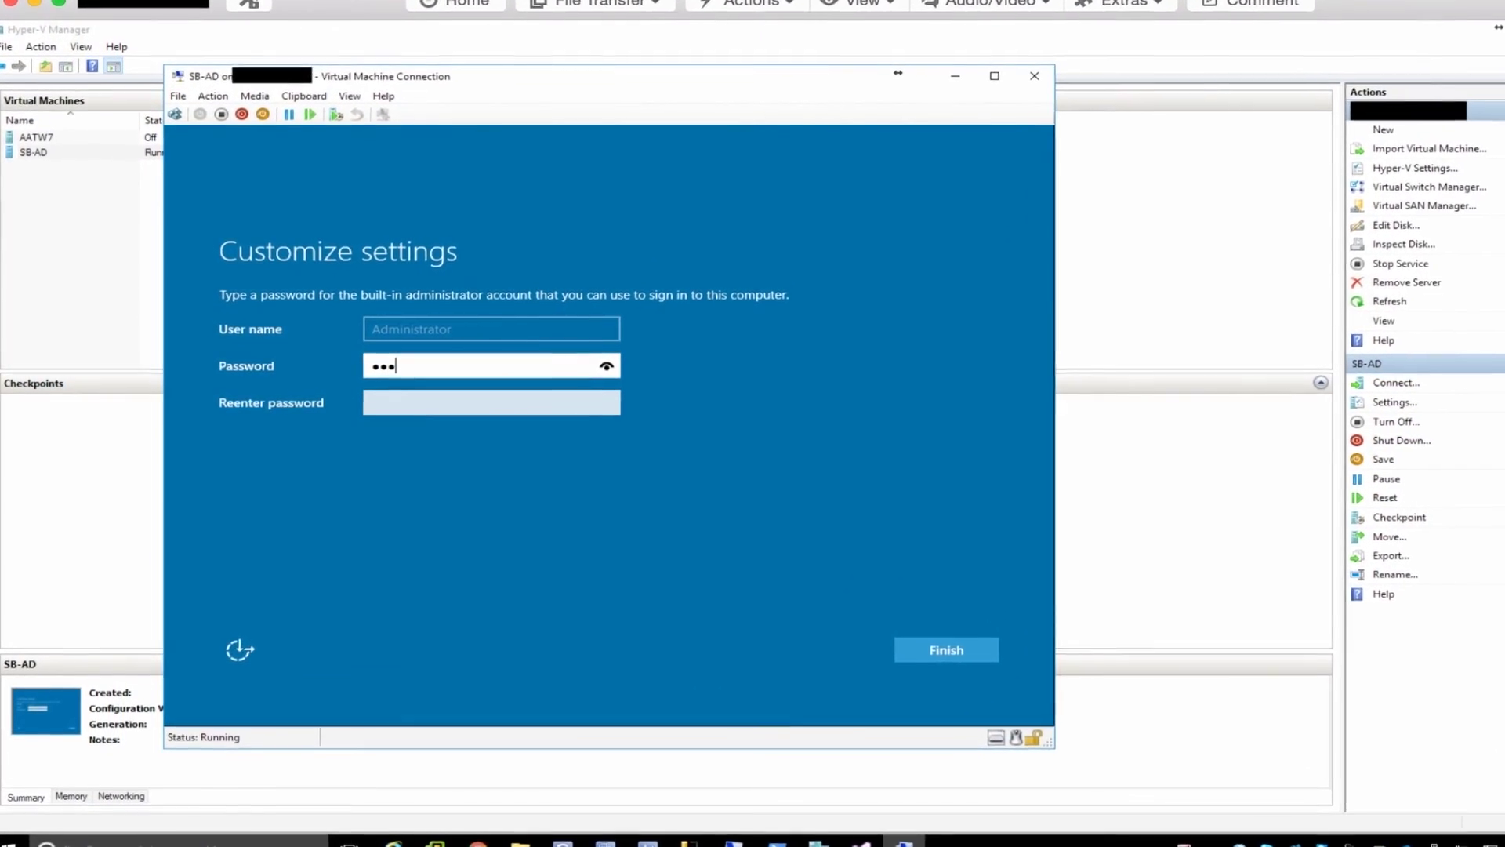
pyautogui.write('••')
pyautogui.press('Tab')
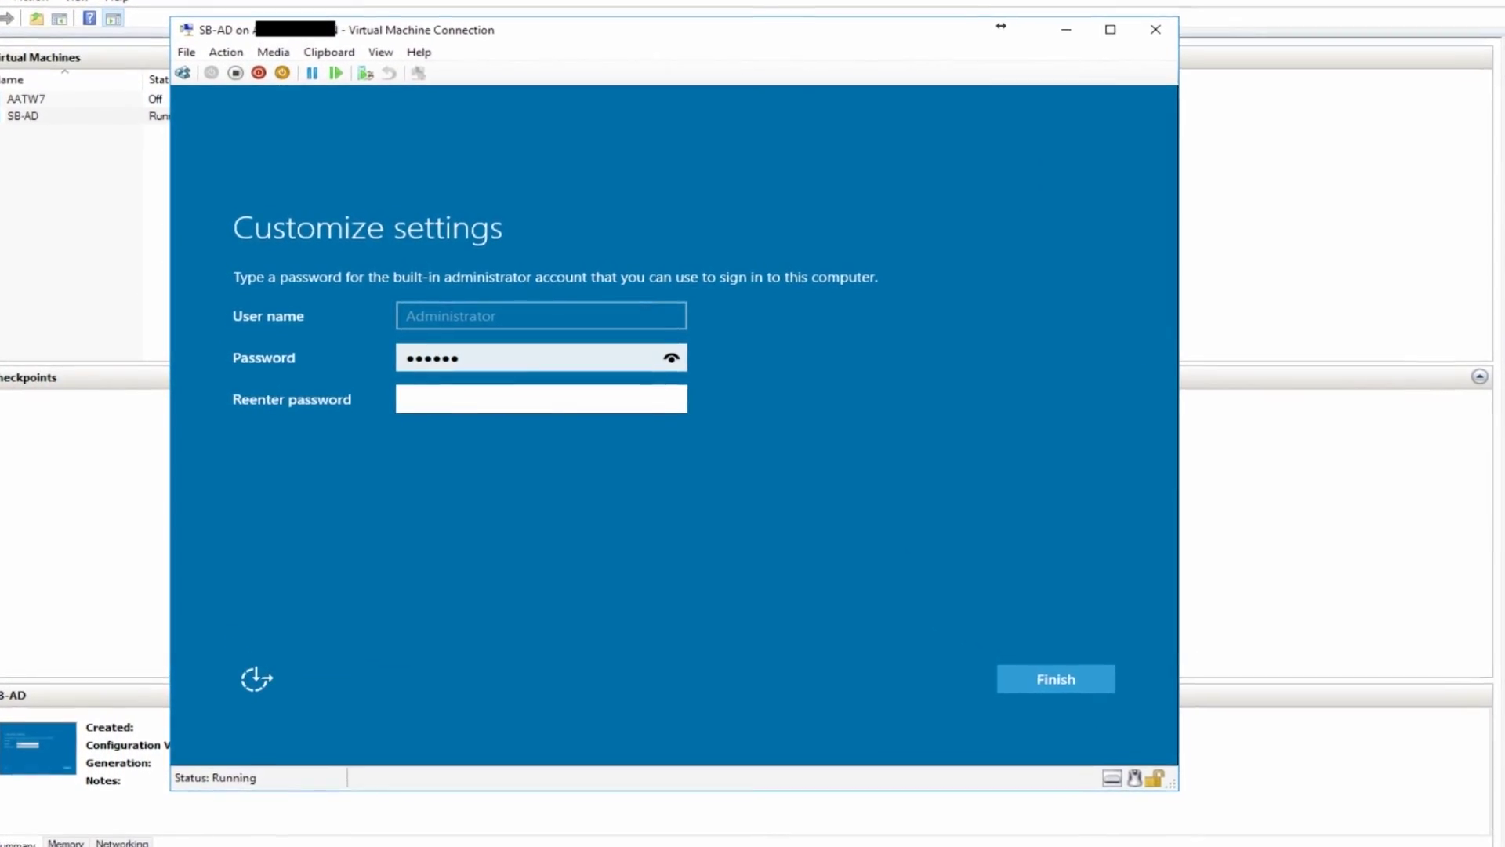
pyautogui.write('••••••')
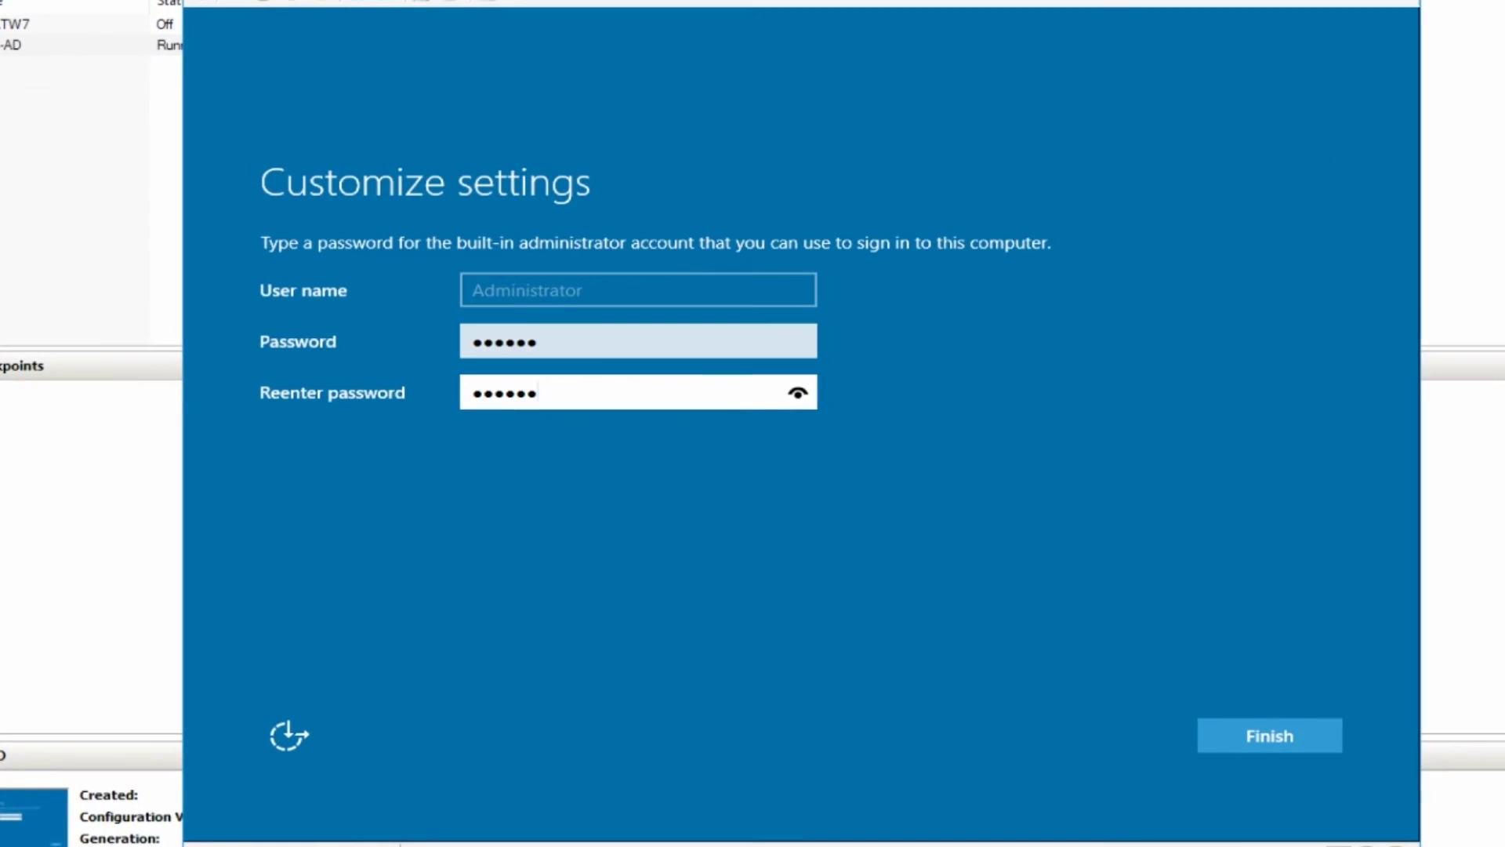
pyautogui.press('Return')
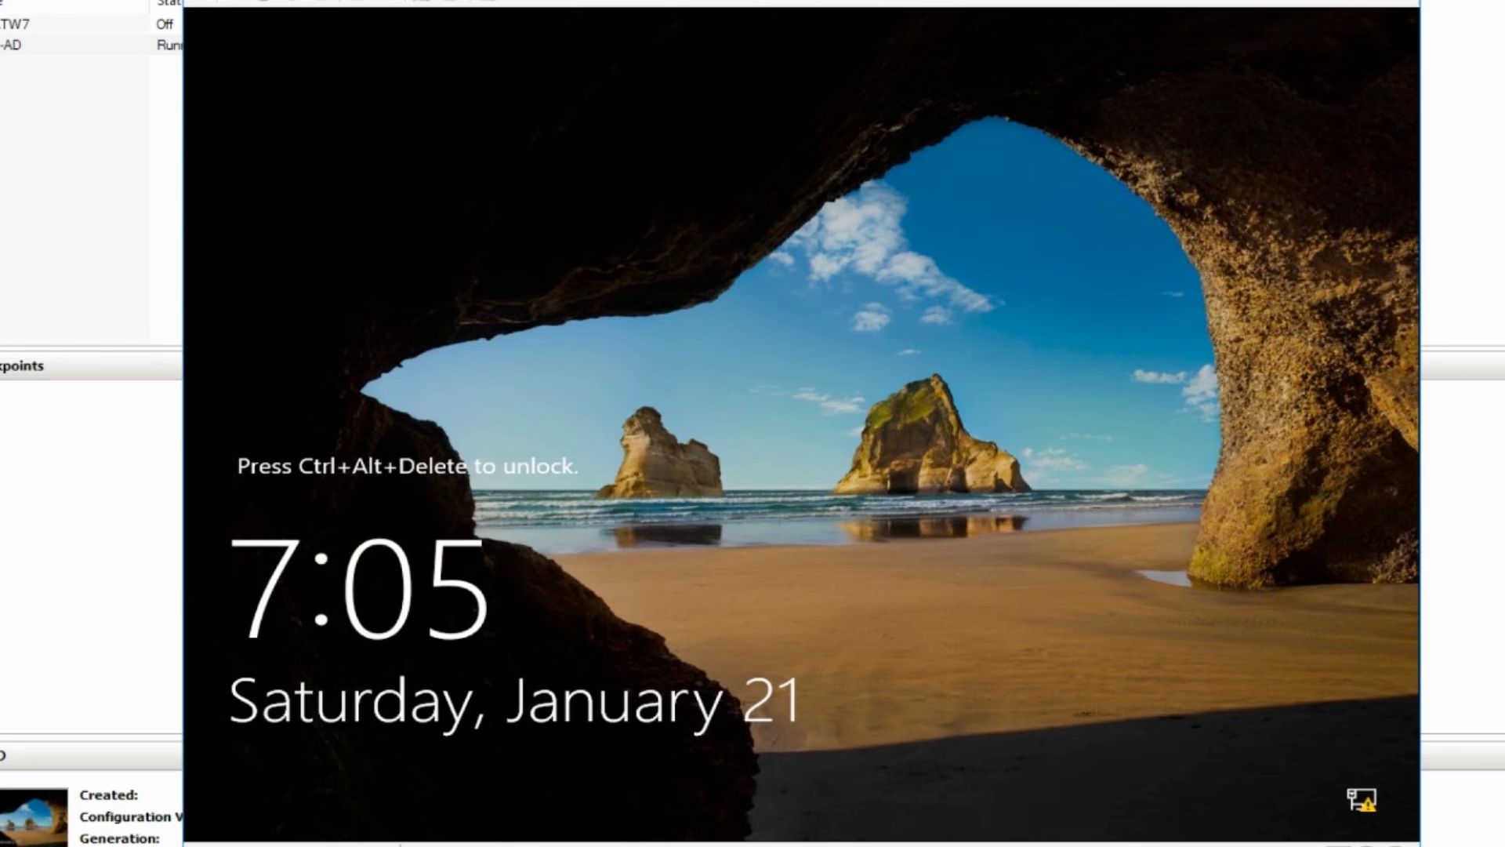
# Send Ctrl+Alt+Delete to SB-AD and sign in as Administrator with the account password.
pyautogui.click(197, 3)
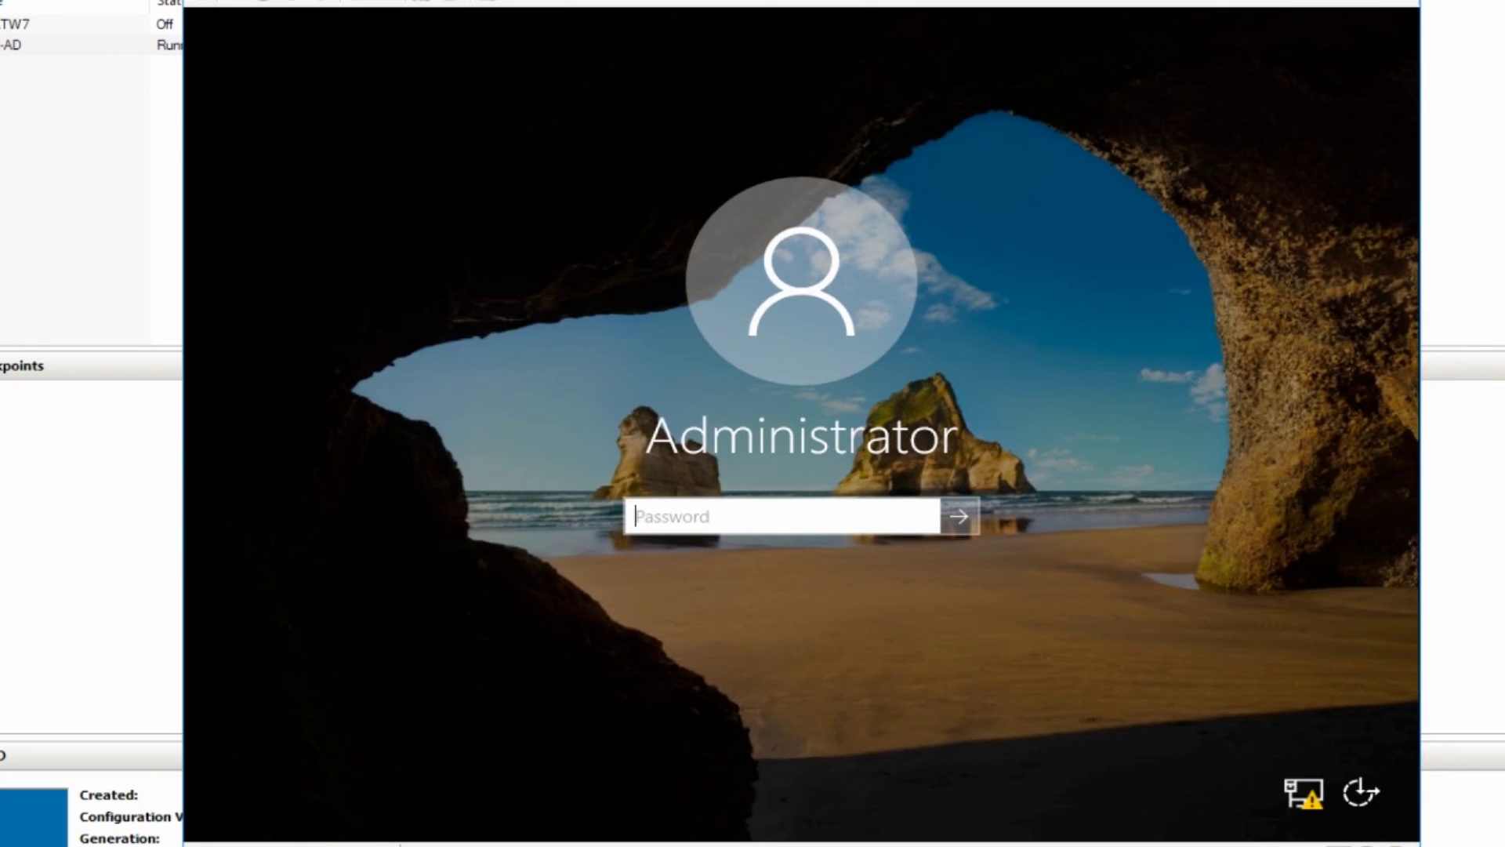
pyautogui.write('Pa$$w0rd')
pyautogui.press('Return')
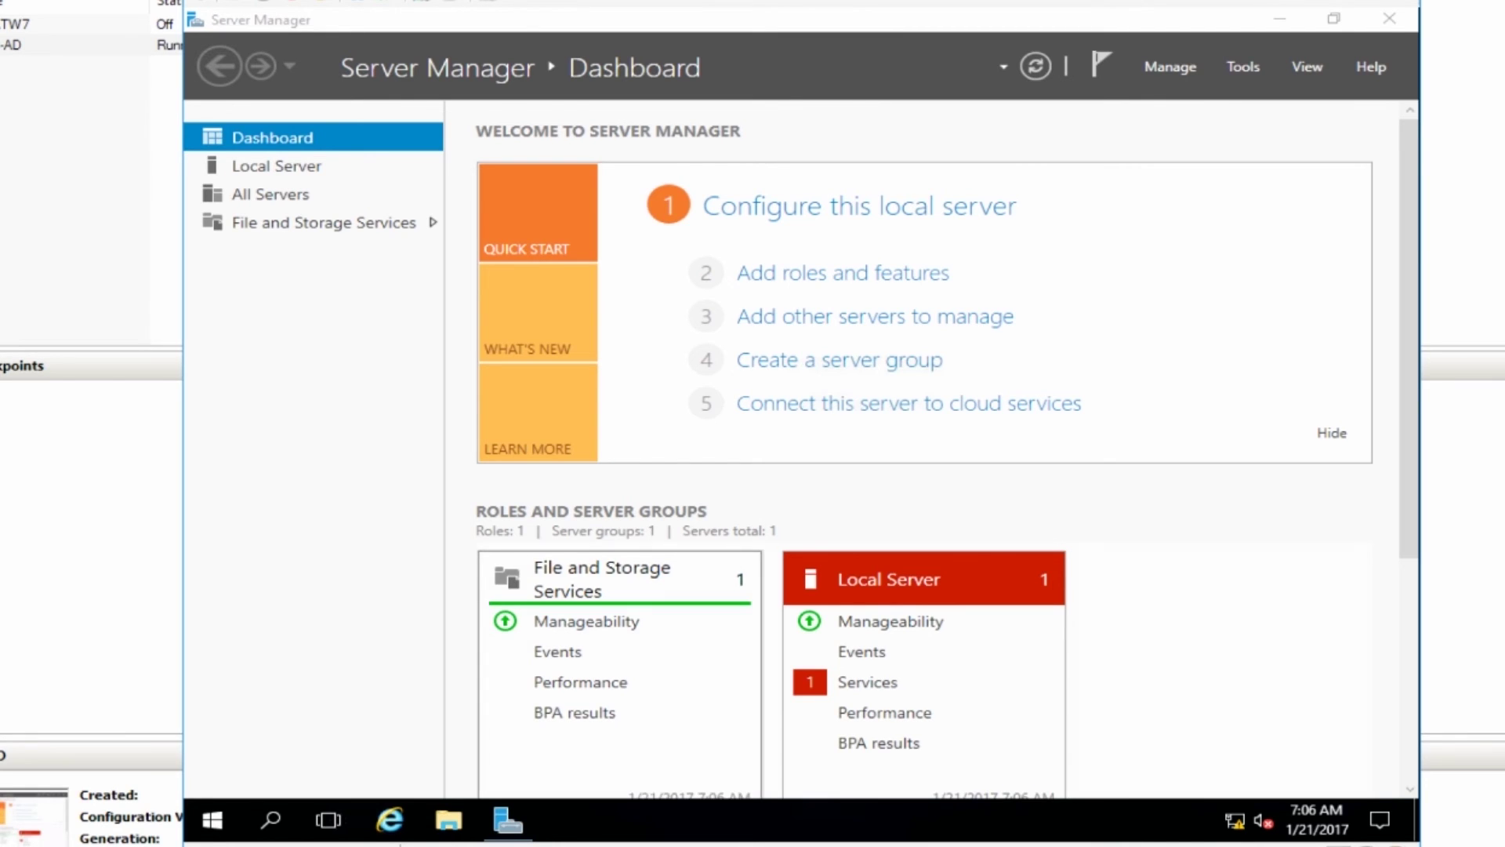
# Show Local Server properties and open Date and Time, showing (UTC-08:00) Pacific Time.
pyautogui.click(276, 166)
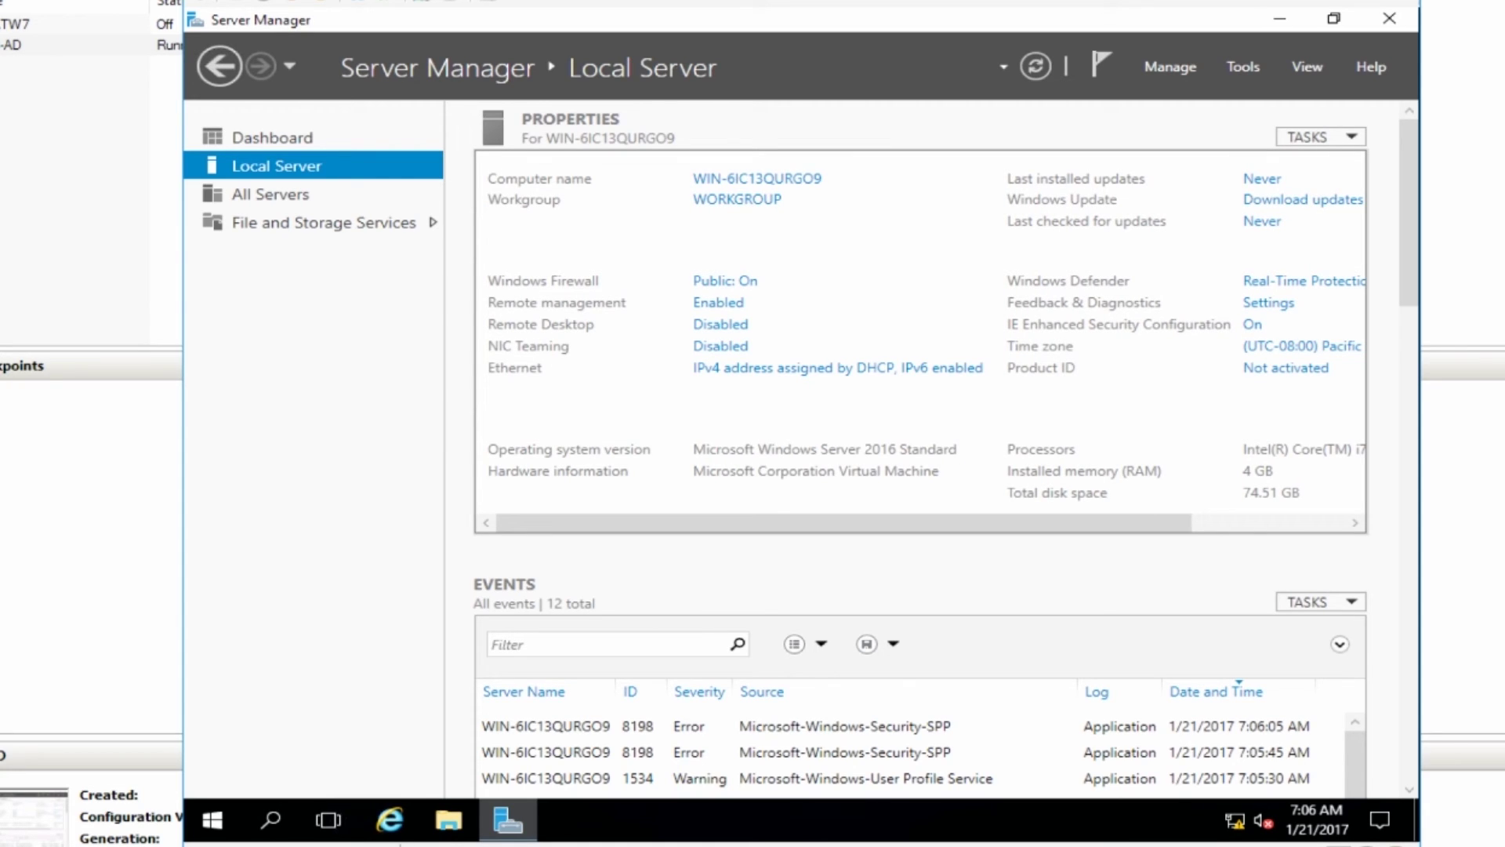
pyautogui.click(1298, 347)
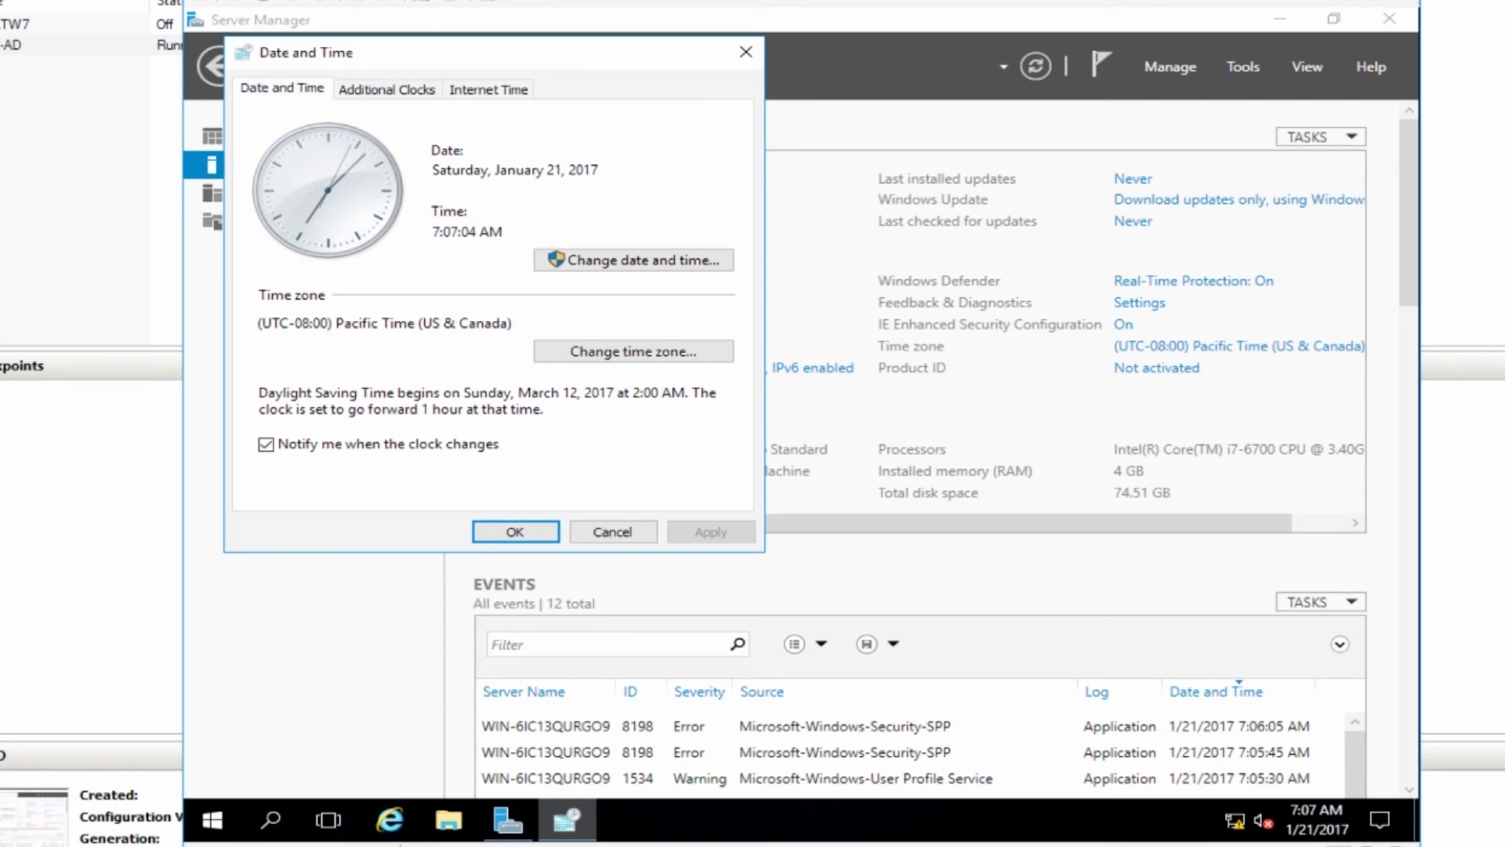
# Change the server's time zone to (UTC-05:00) Eastern Time (US & Canada).
pyautogui.click(633, 351)
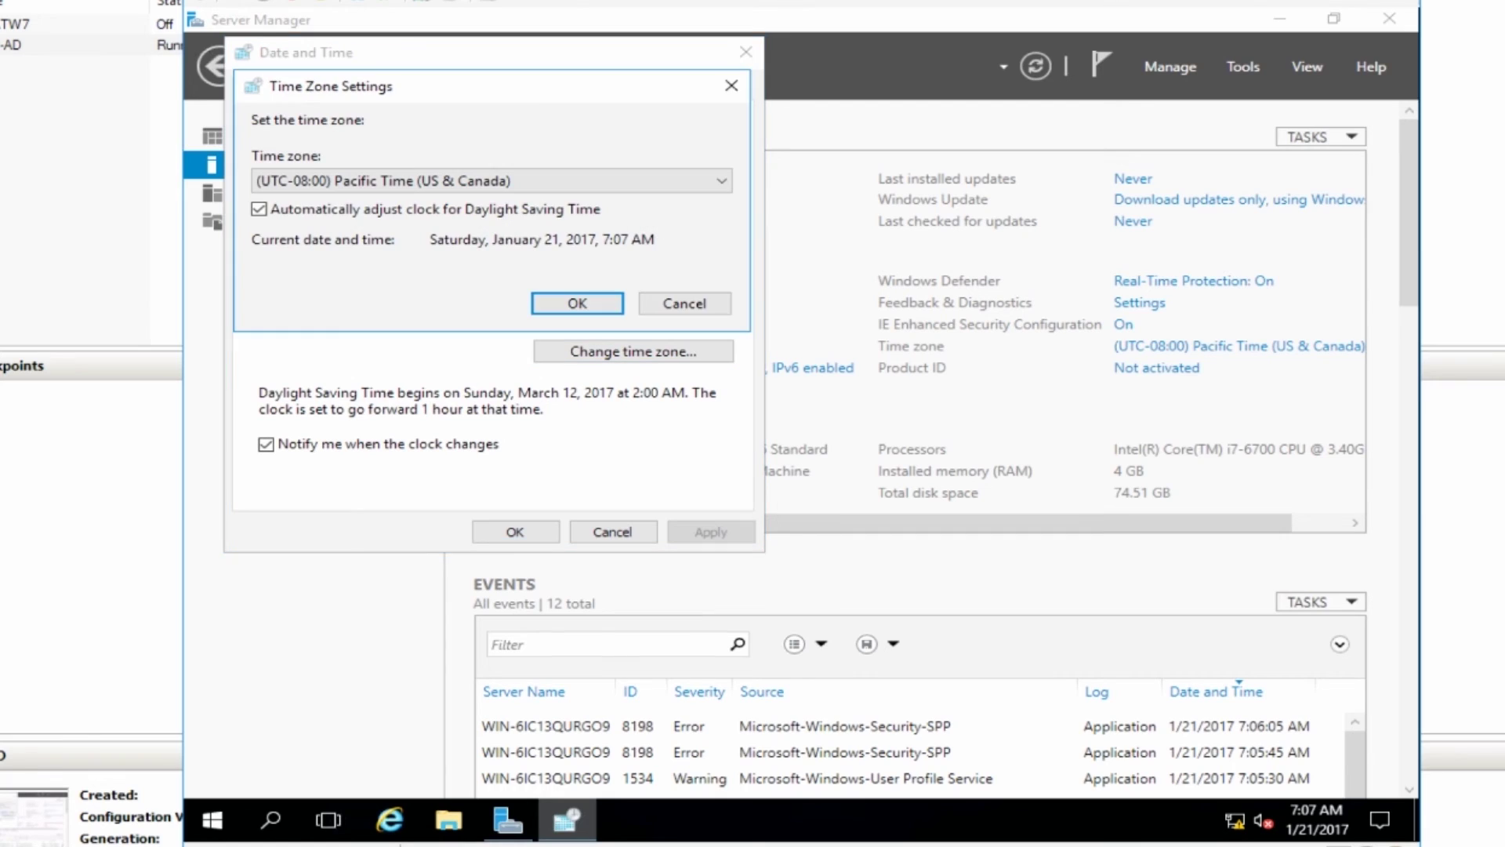
pyautogui.click(548, 181)
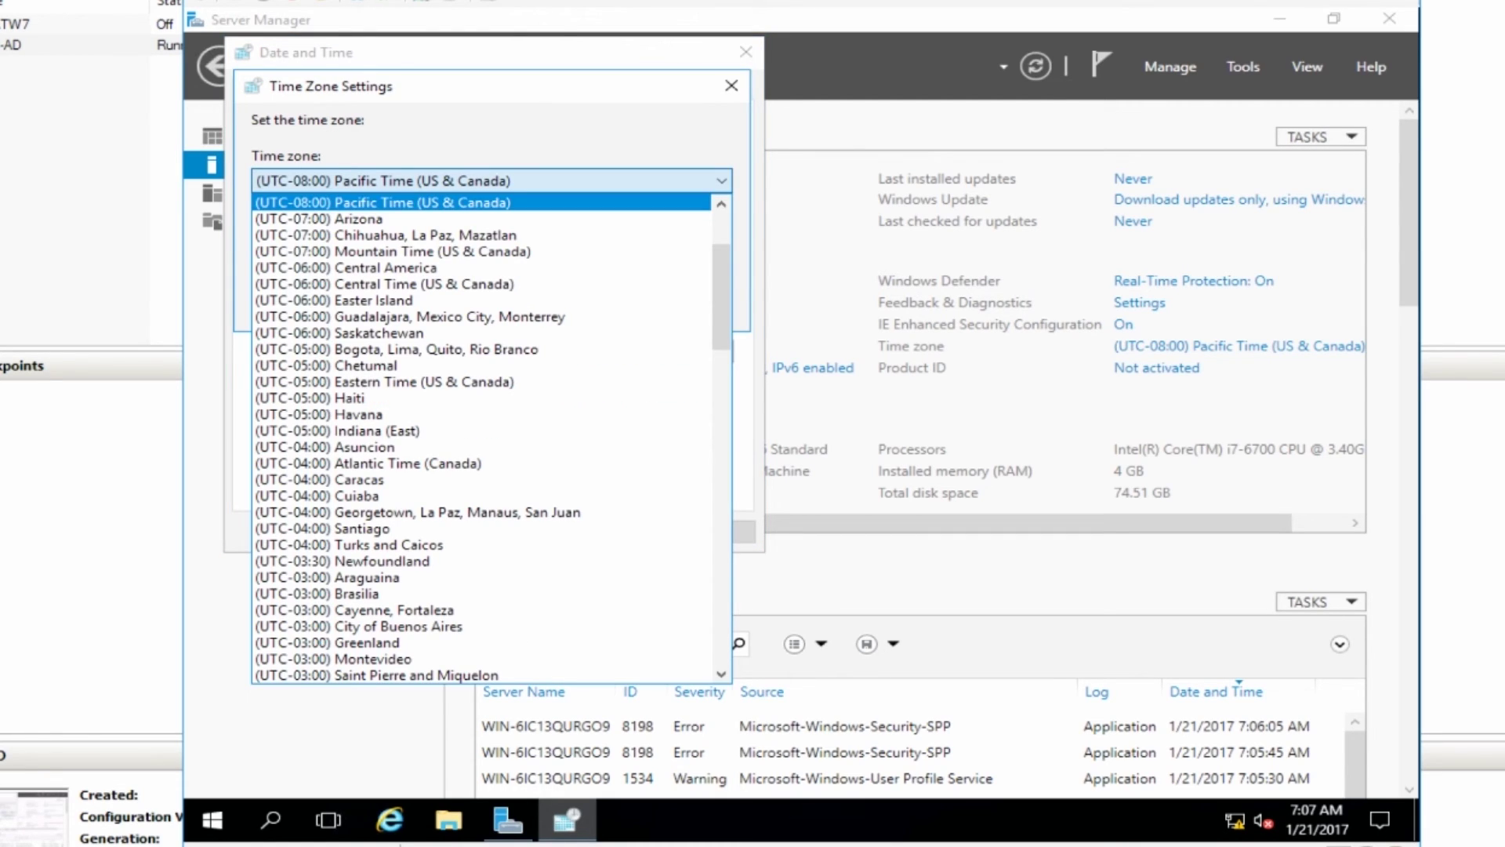
pyautogui.click(384, 382)
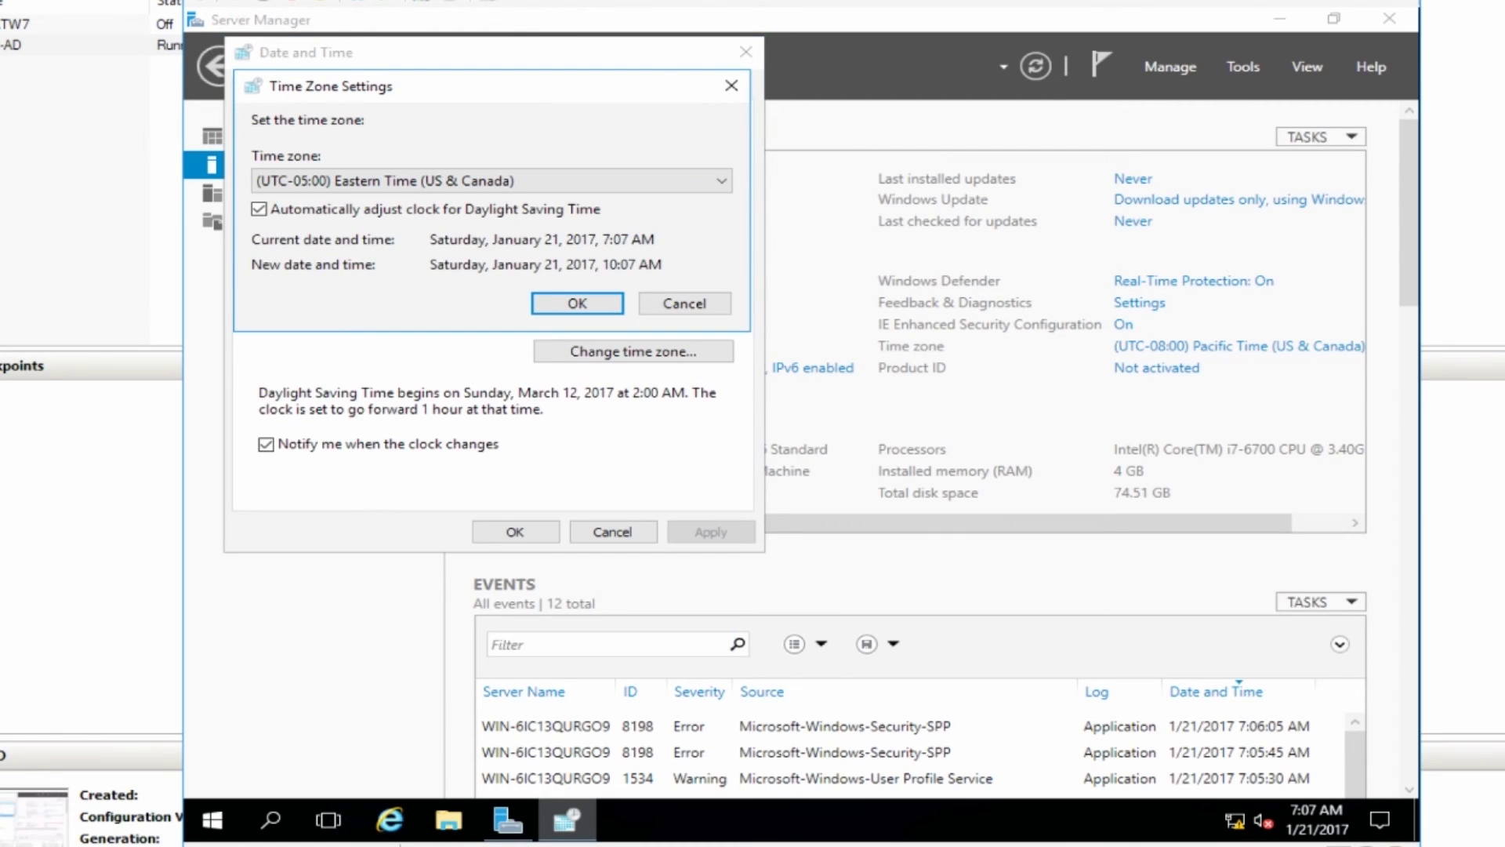
pyautogui.click(578, 303)
pyautogui.click(515, 531)
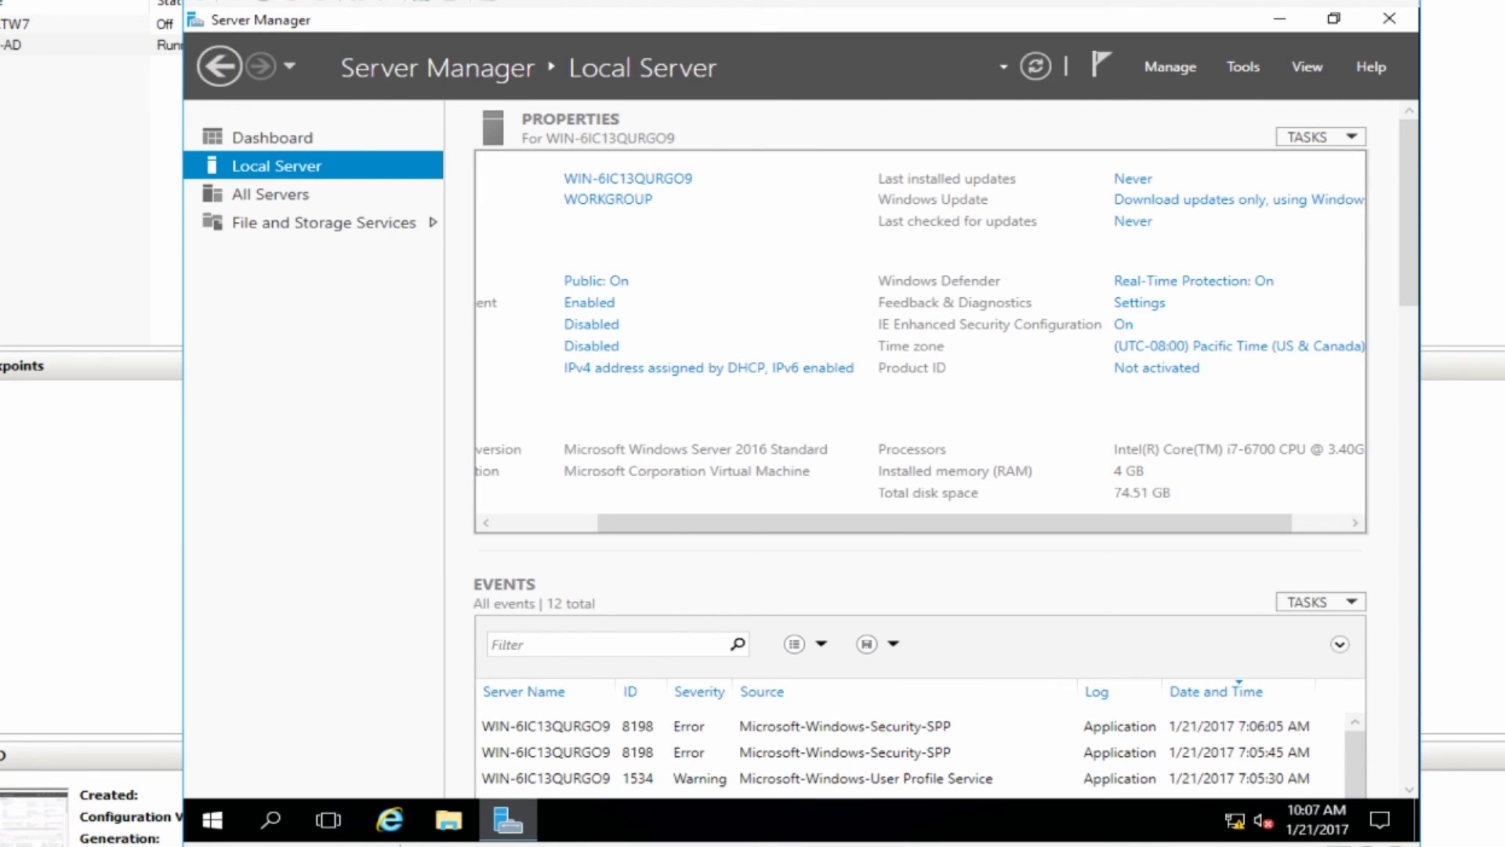
# Set IE Enhanced Security Configuration to Off for both Administrators and Users.
pyautogui.click(1123, 324)
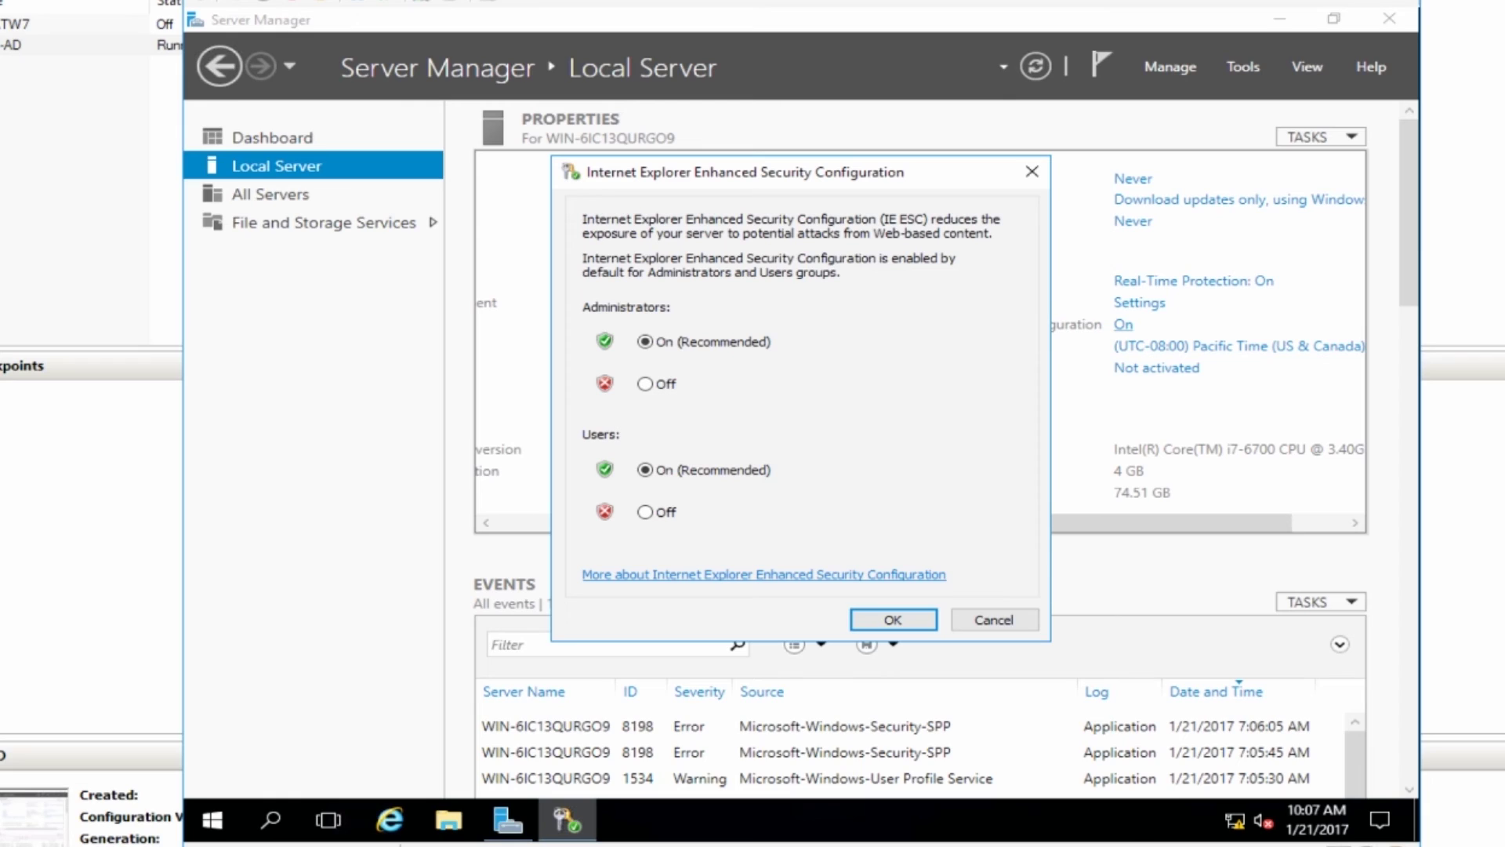
pyautogui.click(645, 384)
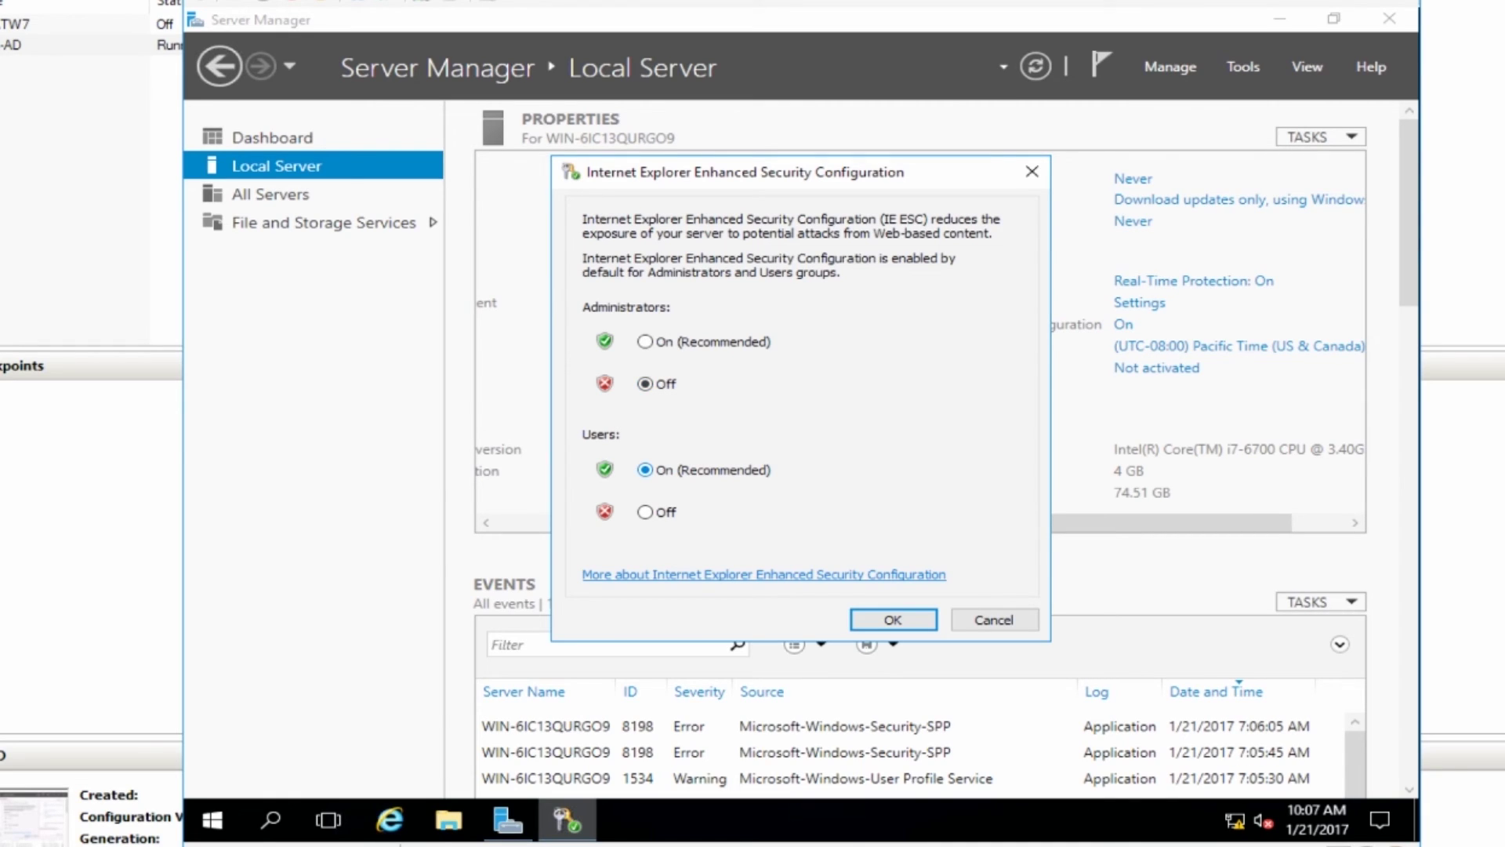
pyautogui.click(645, 511)
pyautogui.click(893, 619)
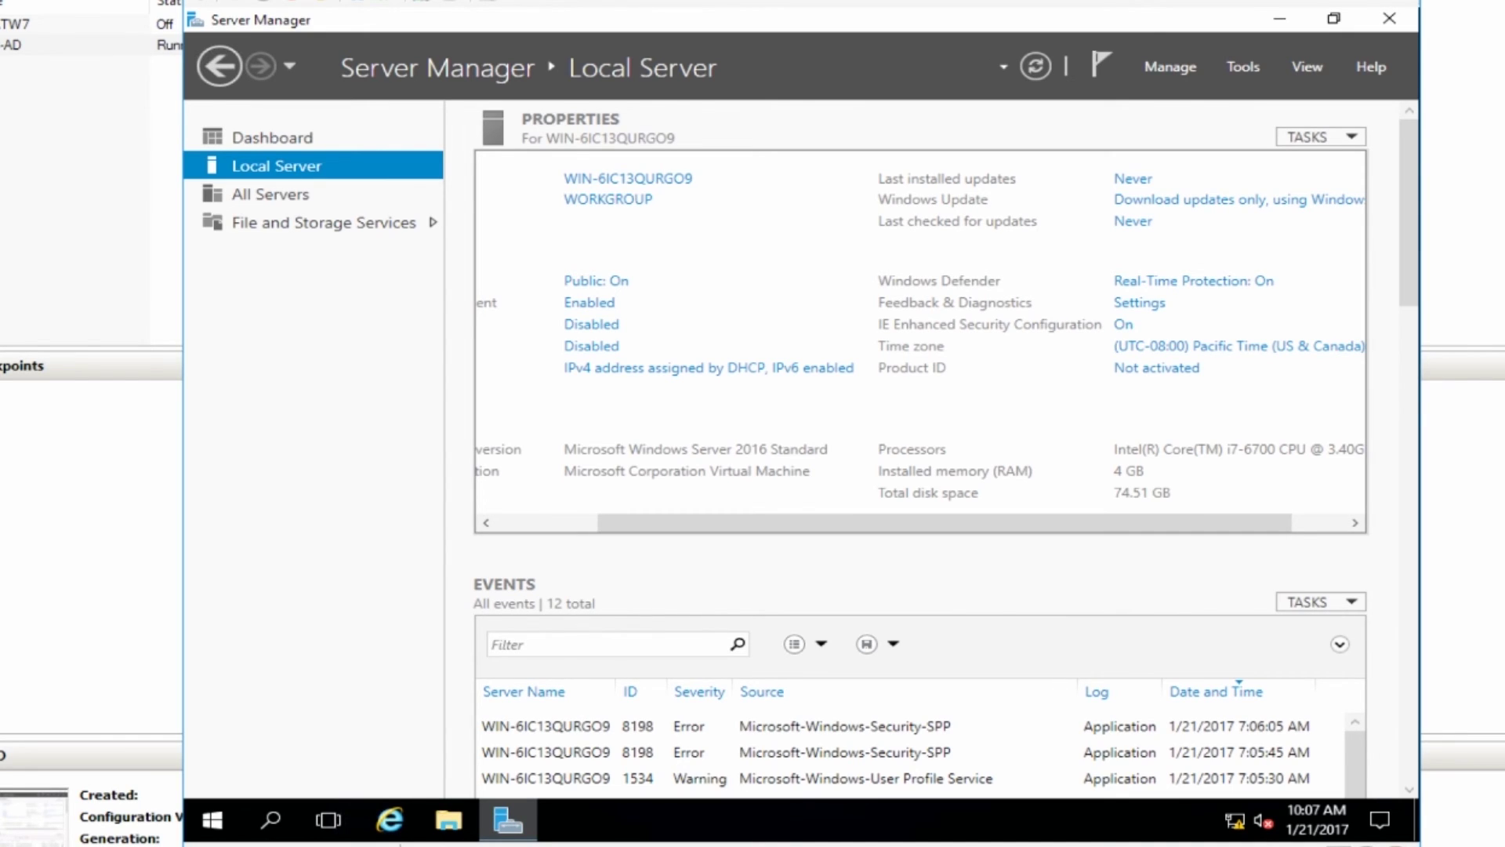
pyautogui.moveTo(944, 523); pyautogui.dragTo(843, 523)
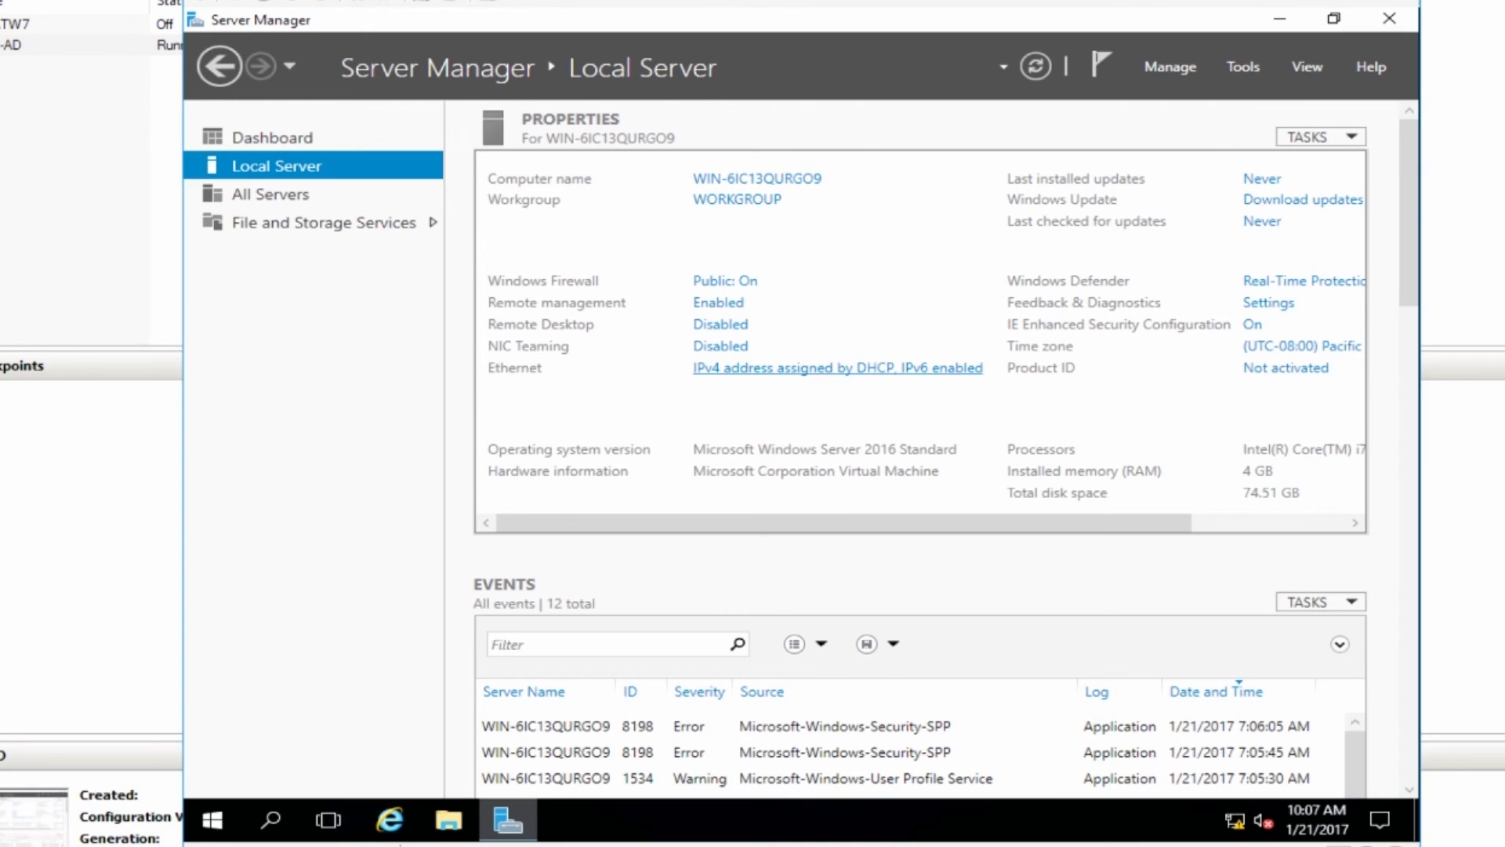
# Open Network Connections and rename the Ethernet adapter to 'Sandbox'.
pyautogui.click(837, 368)
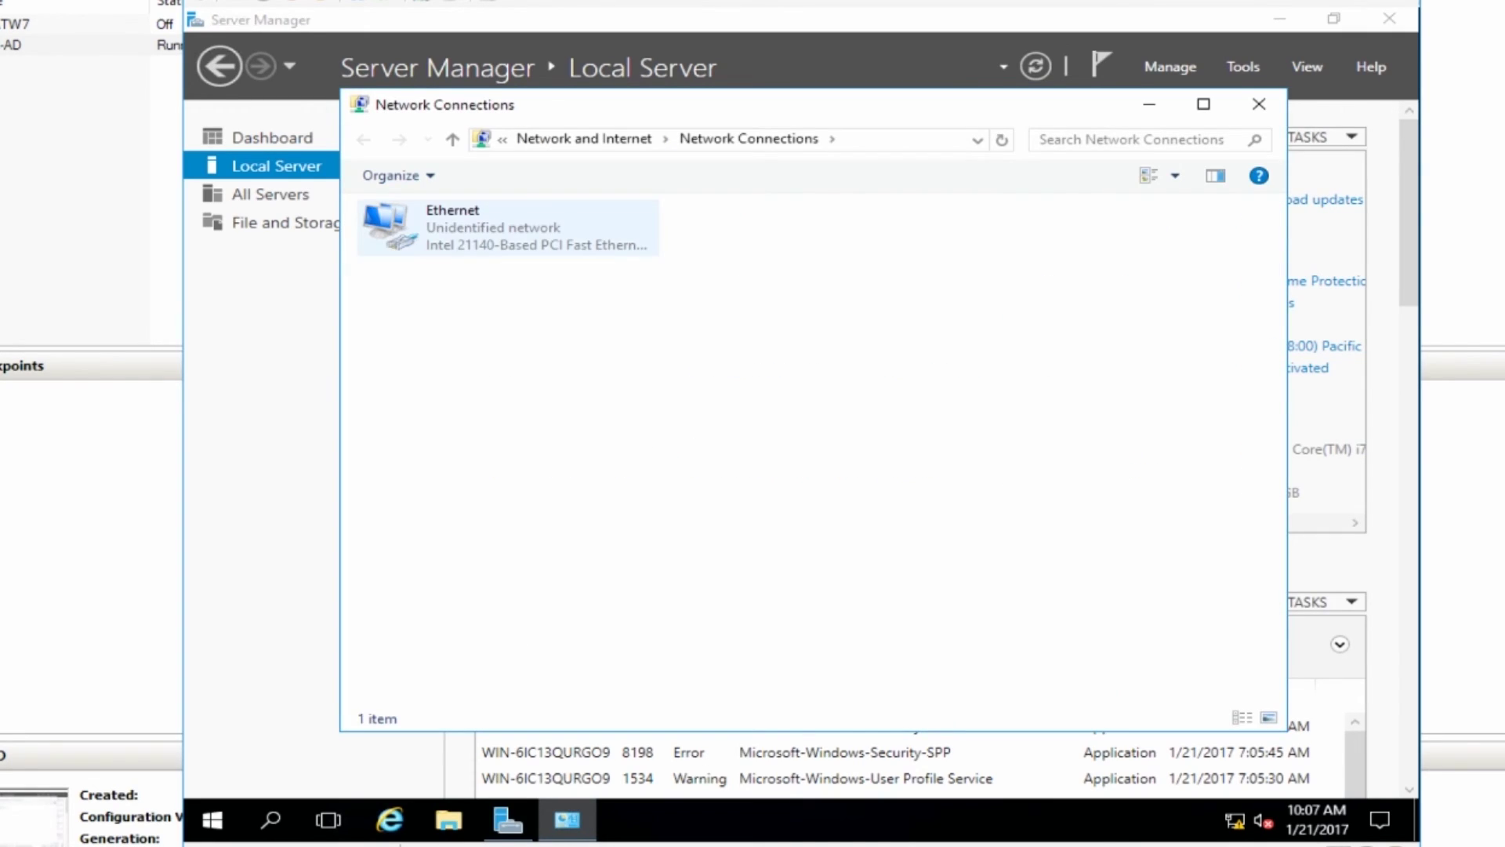
pyautogui.click(501, 229)
pyautogui.rightClick(475, 244)
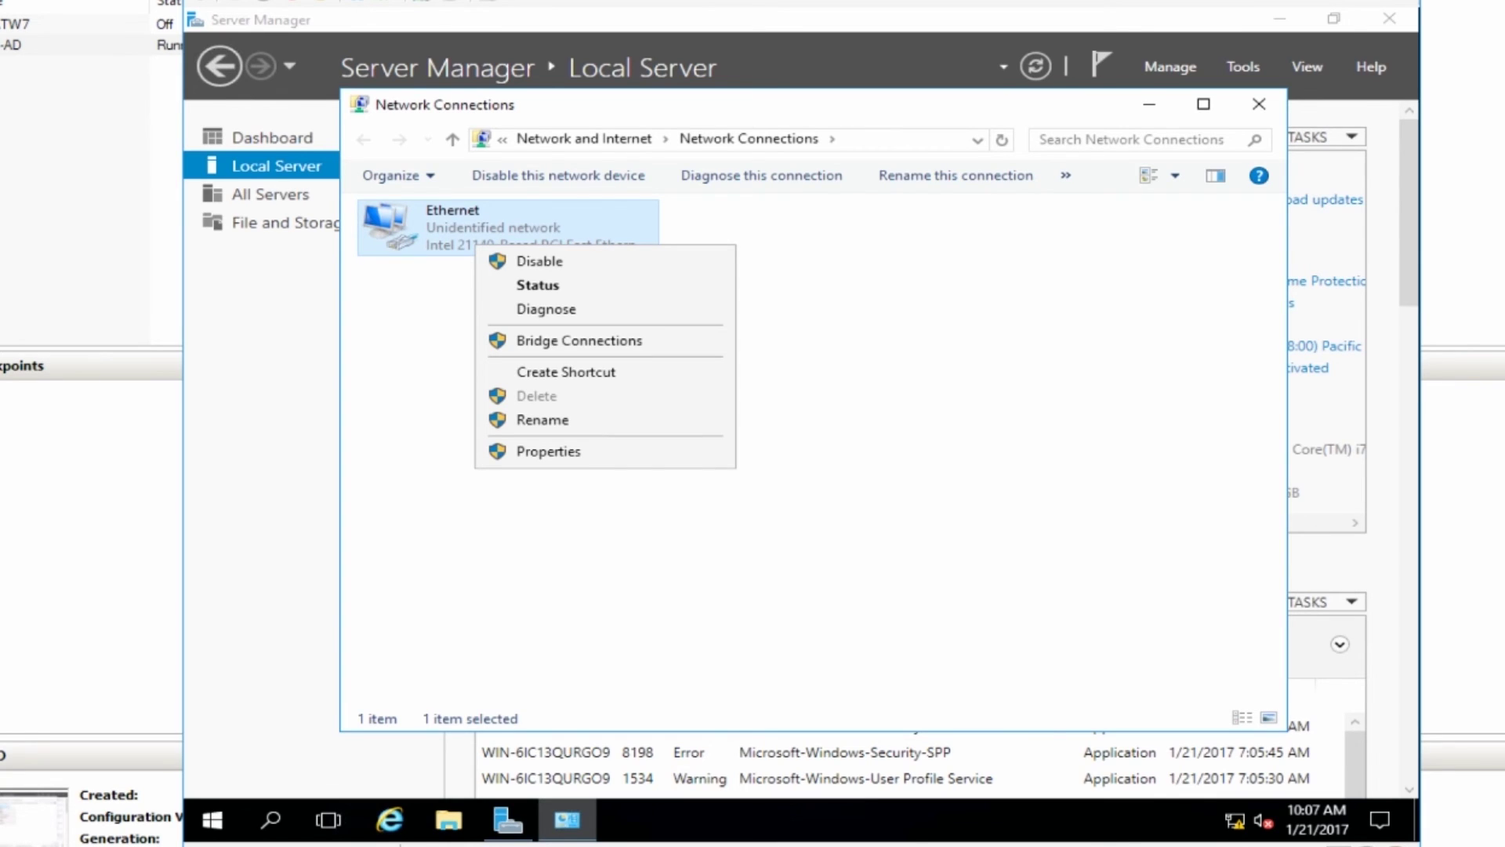
pyautogui.press('Return')
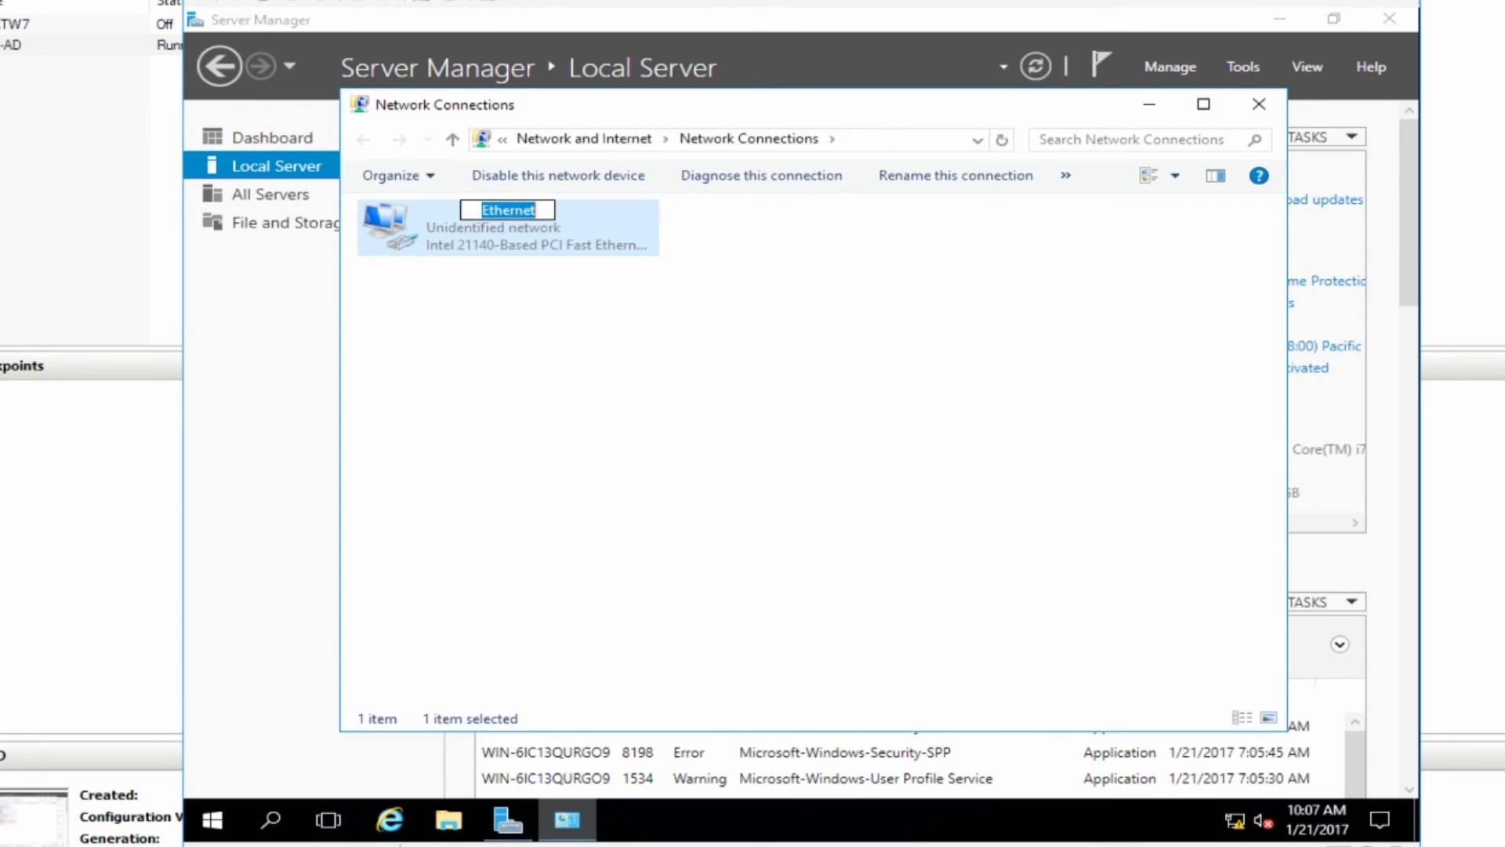
pyautogui.write('Sandbox')
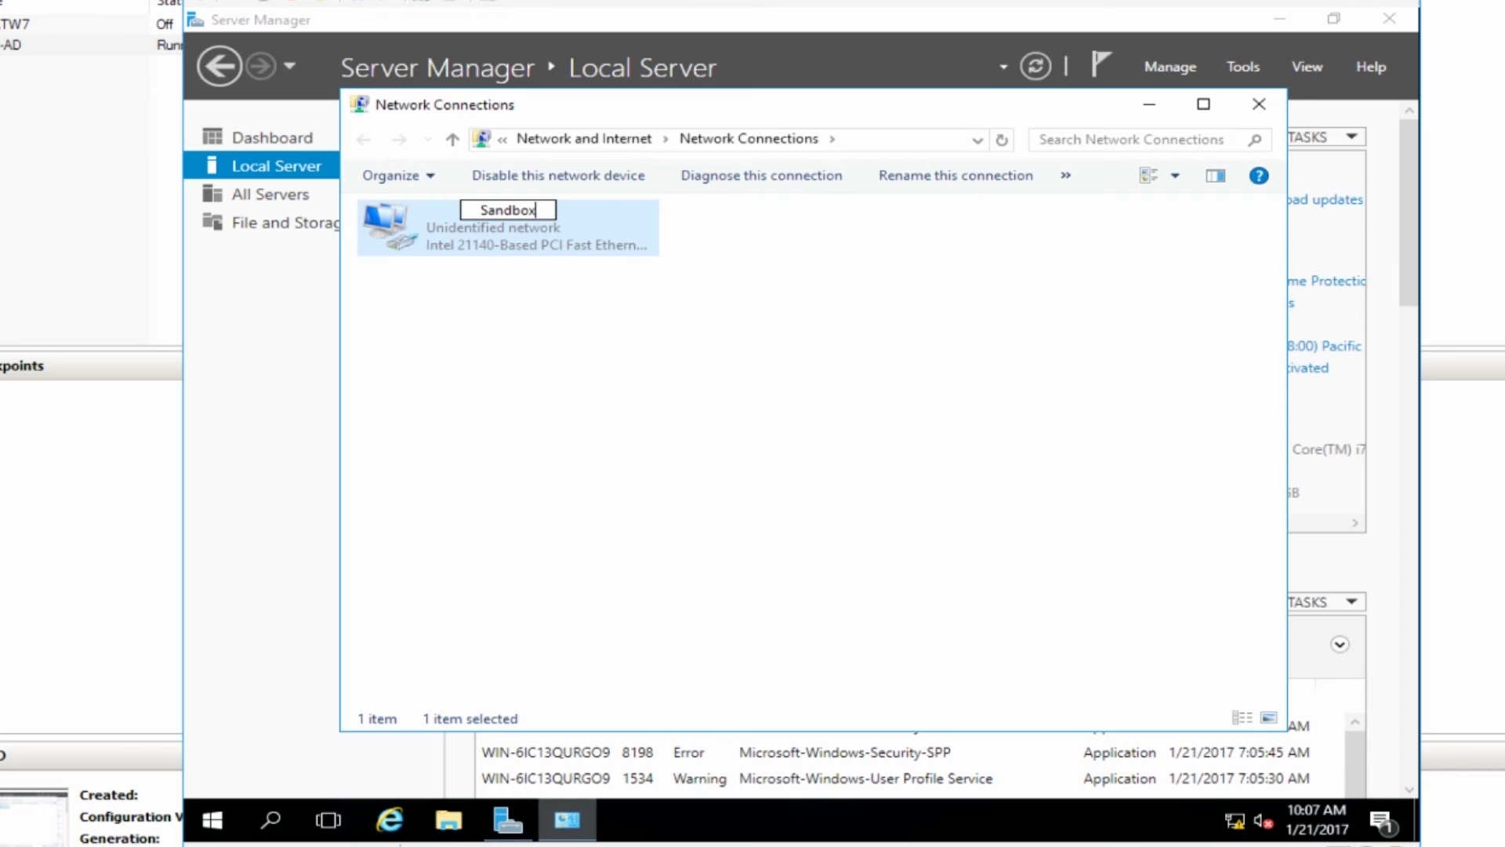
pyautogui.press('Return')
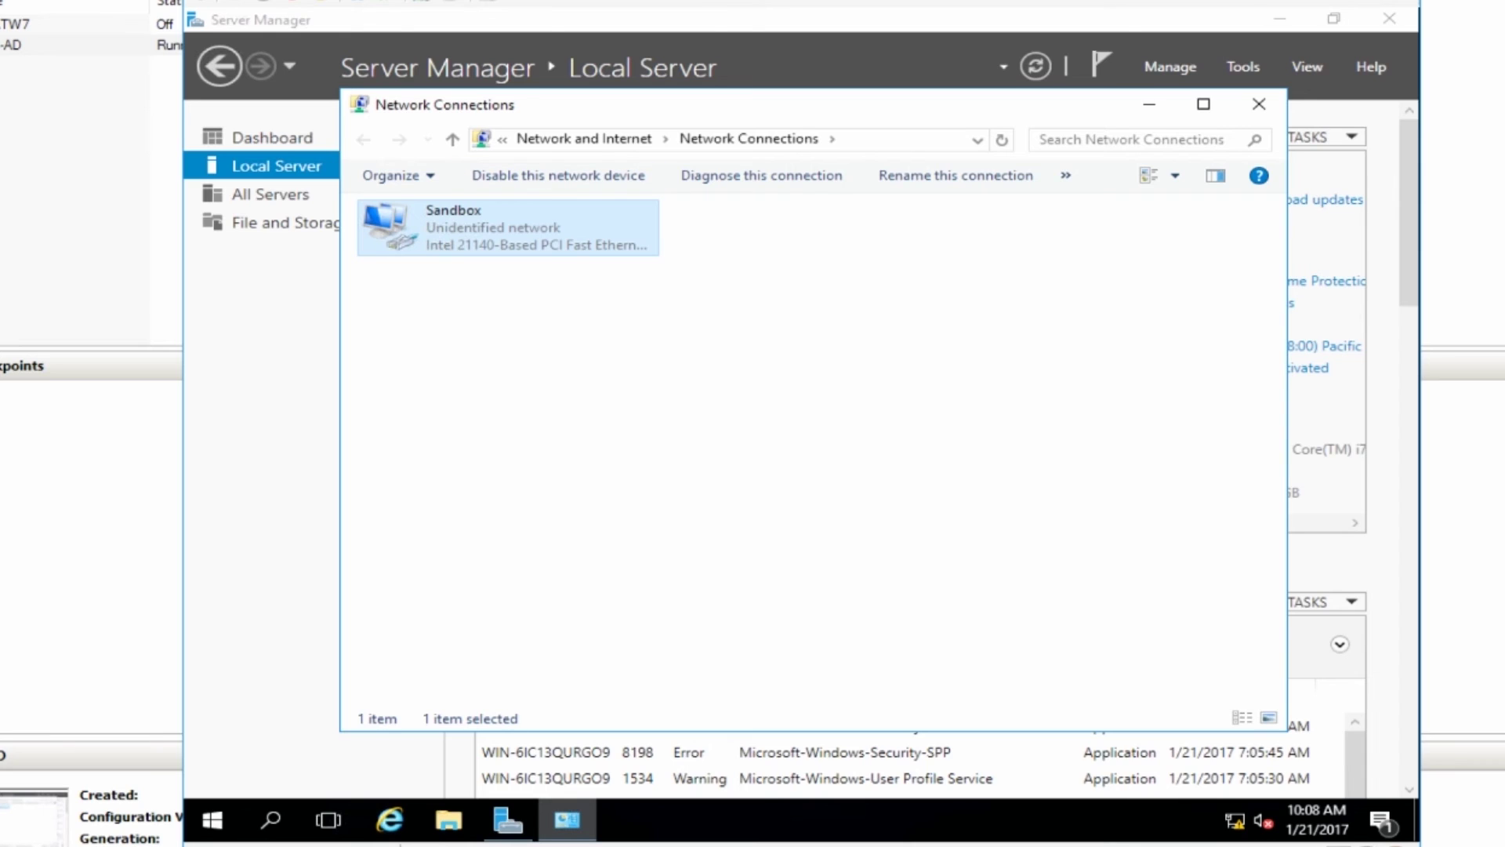
# Uncheck Internet Protocol Version 6 in Sandbox's properties and open its TCP/IPv4 settings.
pyautogui.doubleClick(478, 228)
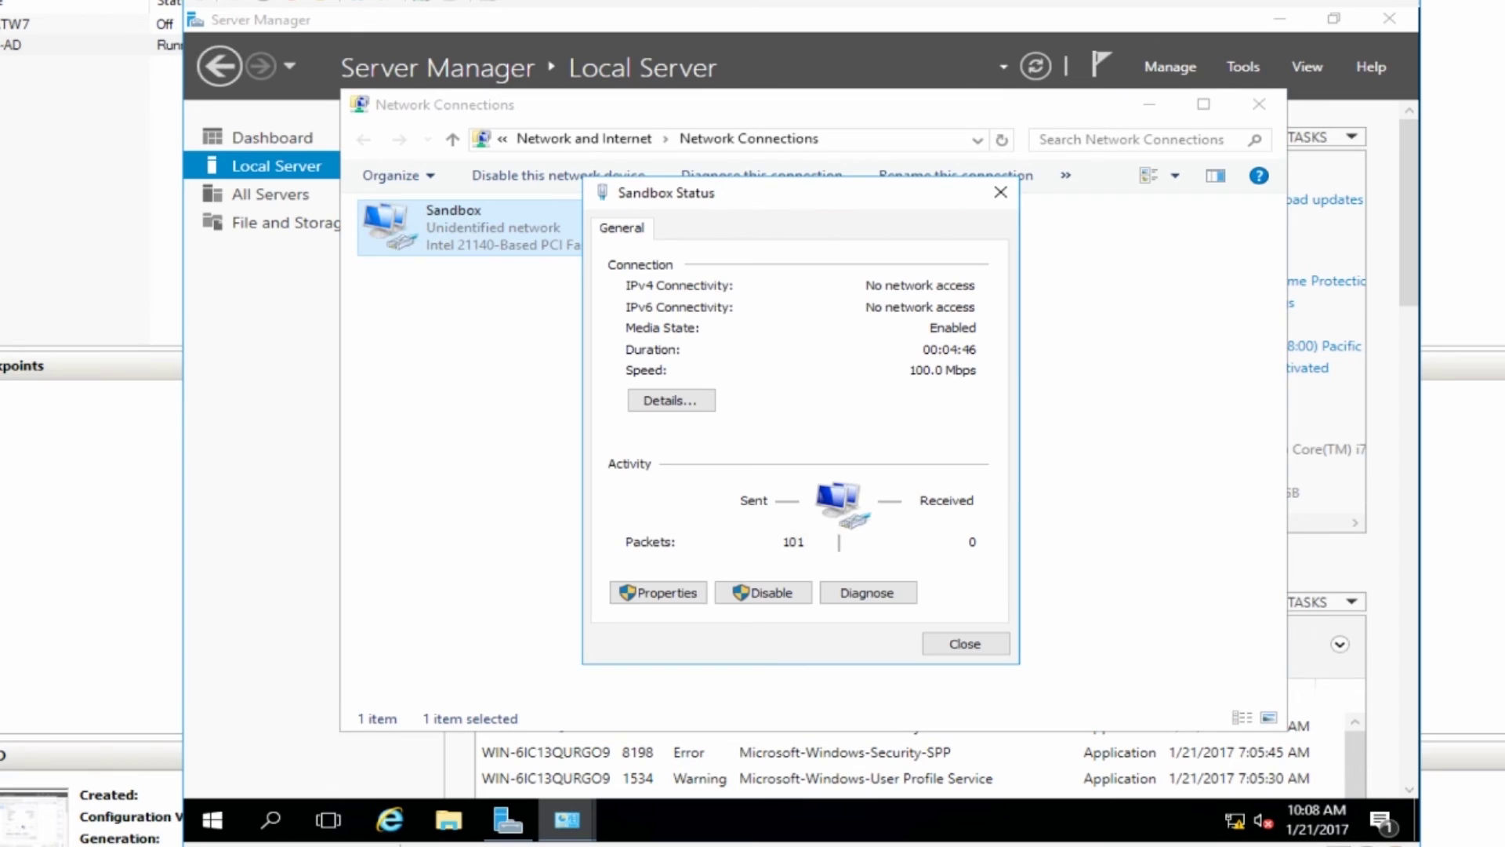
pyautogui.click(659, 592)
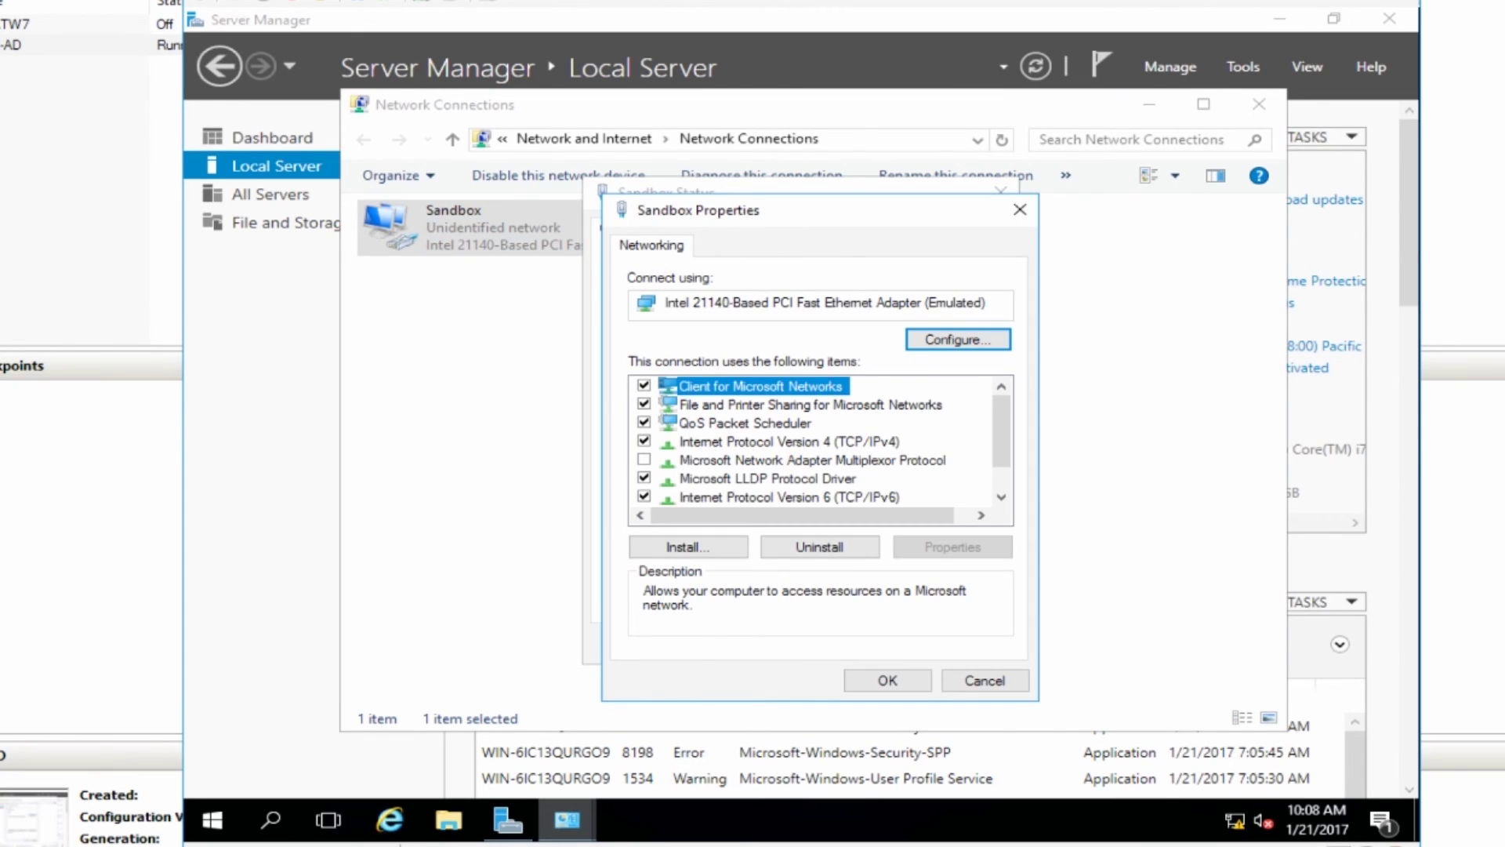
pyautogui.click(790, 497)
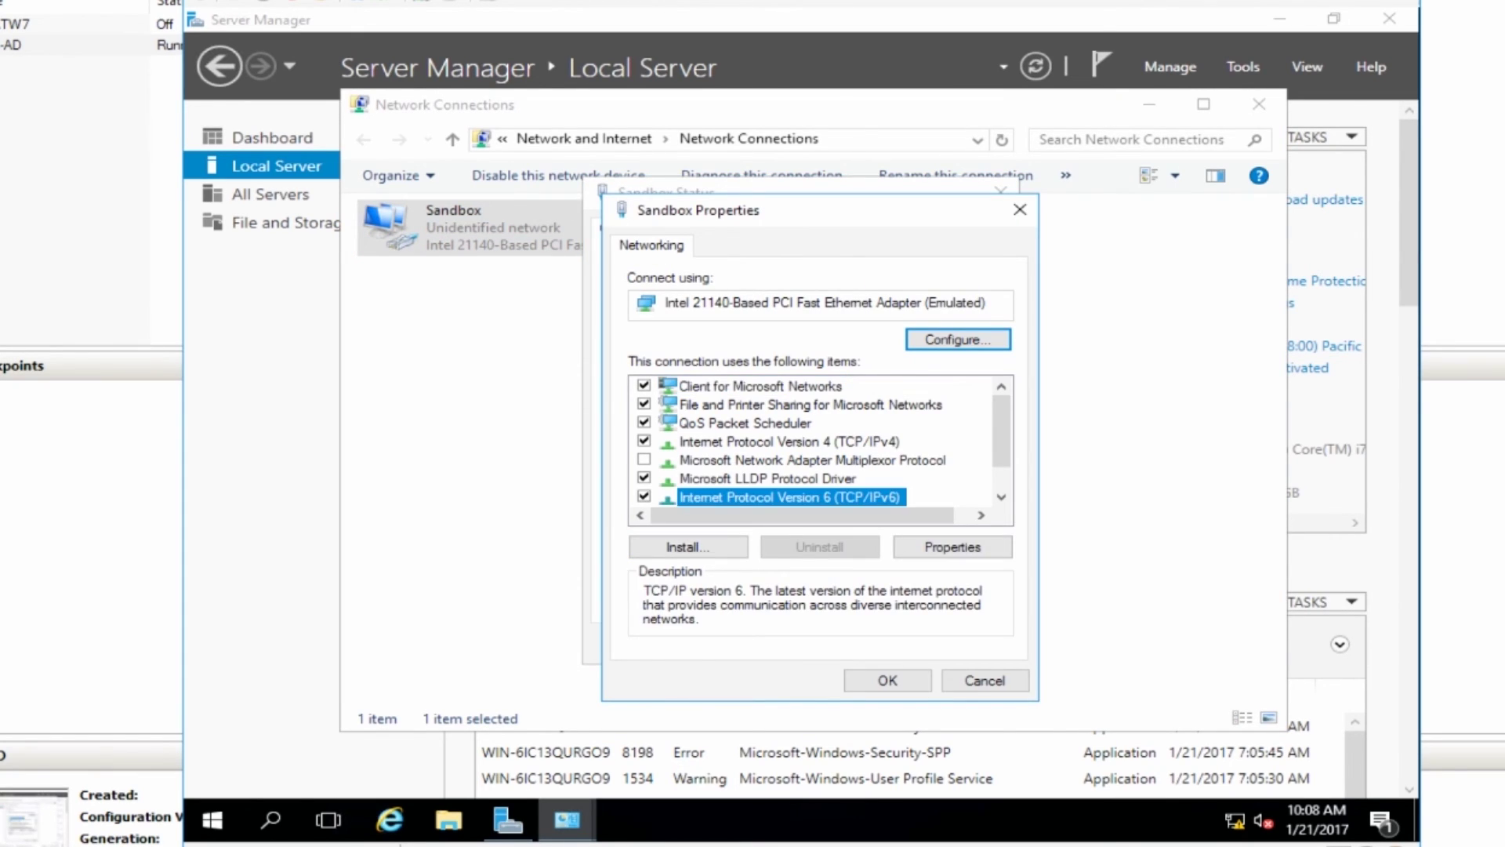
pyautogui.click(644, 496)
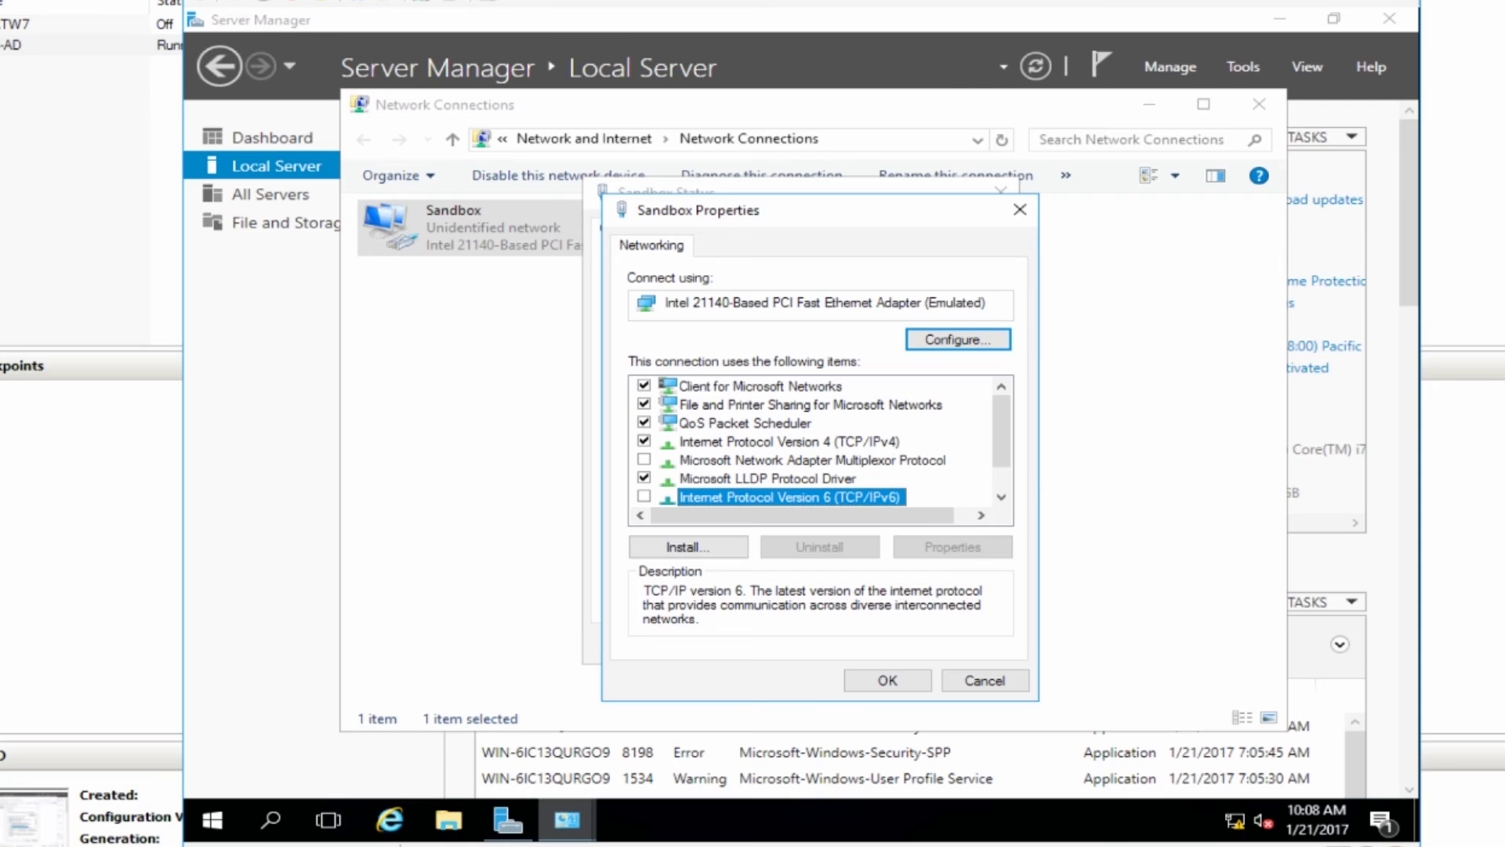
pyautogui.doubleClick(789, 442)
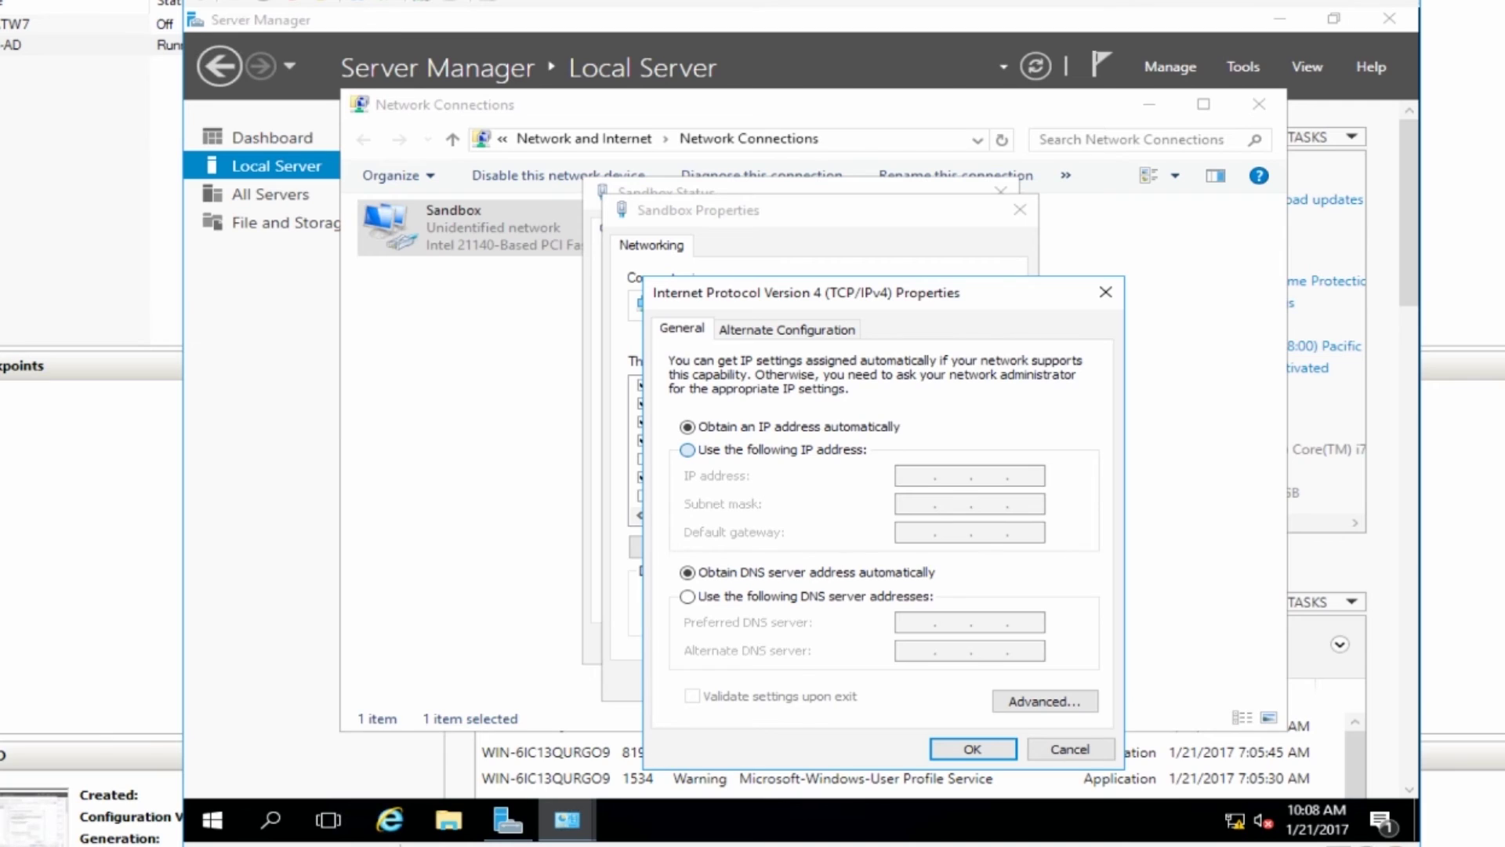
# Assign static IP 192.168.1.10, mask 255.255.255.0 and preferred DNS 192.168.1.10.
pyautogui.click(687, 449)
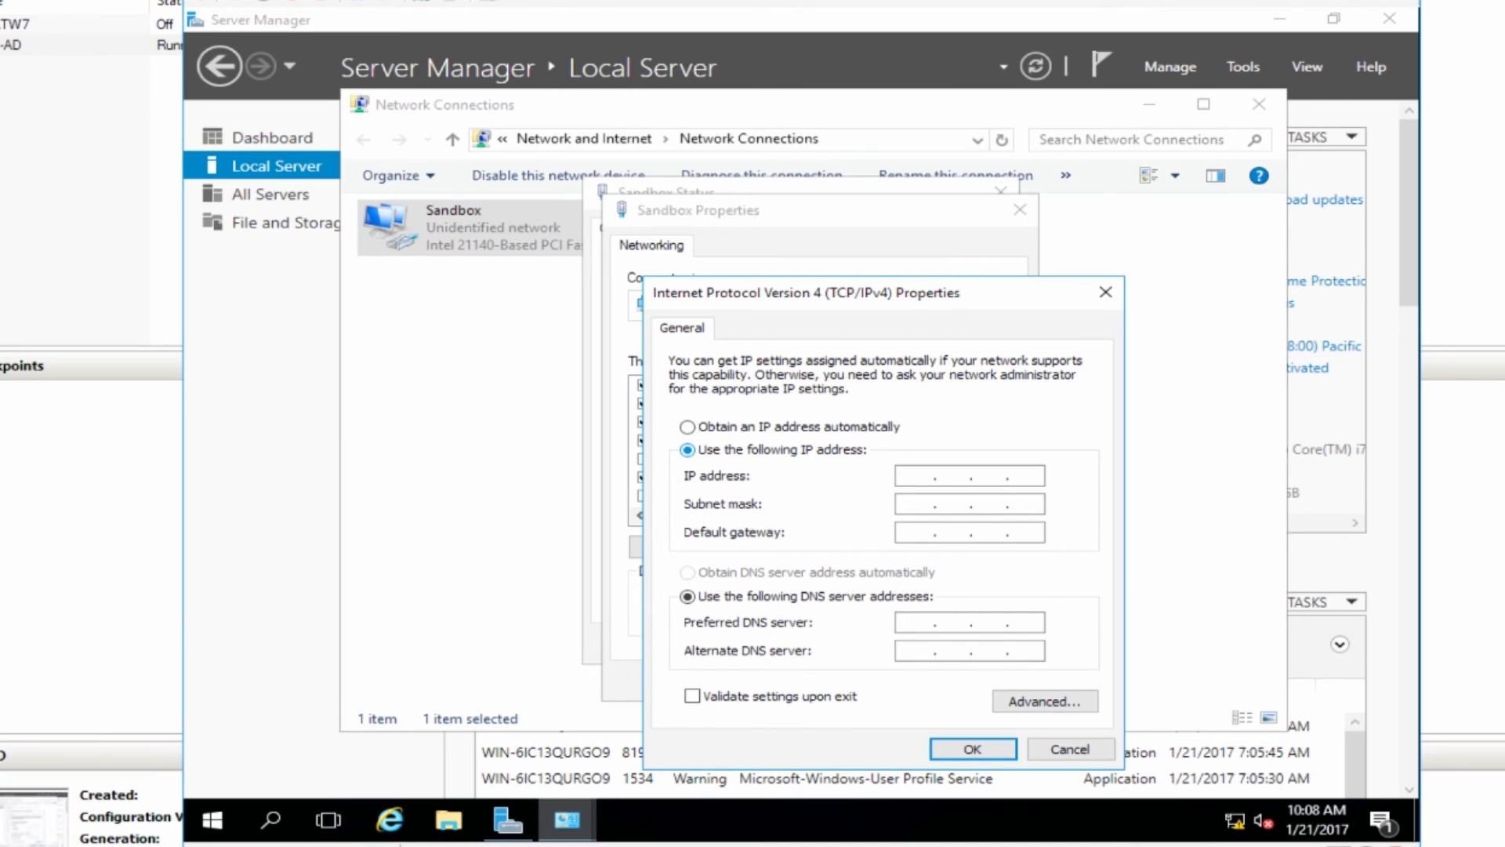
pyautogui.write('192 . 168 . 1 . 10')
pyautogui.press('Tab')
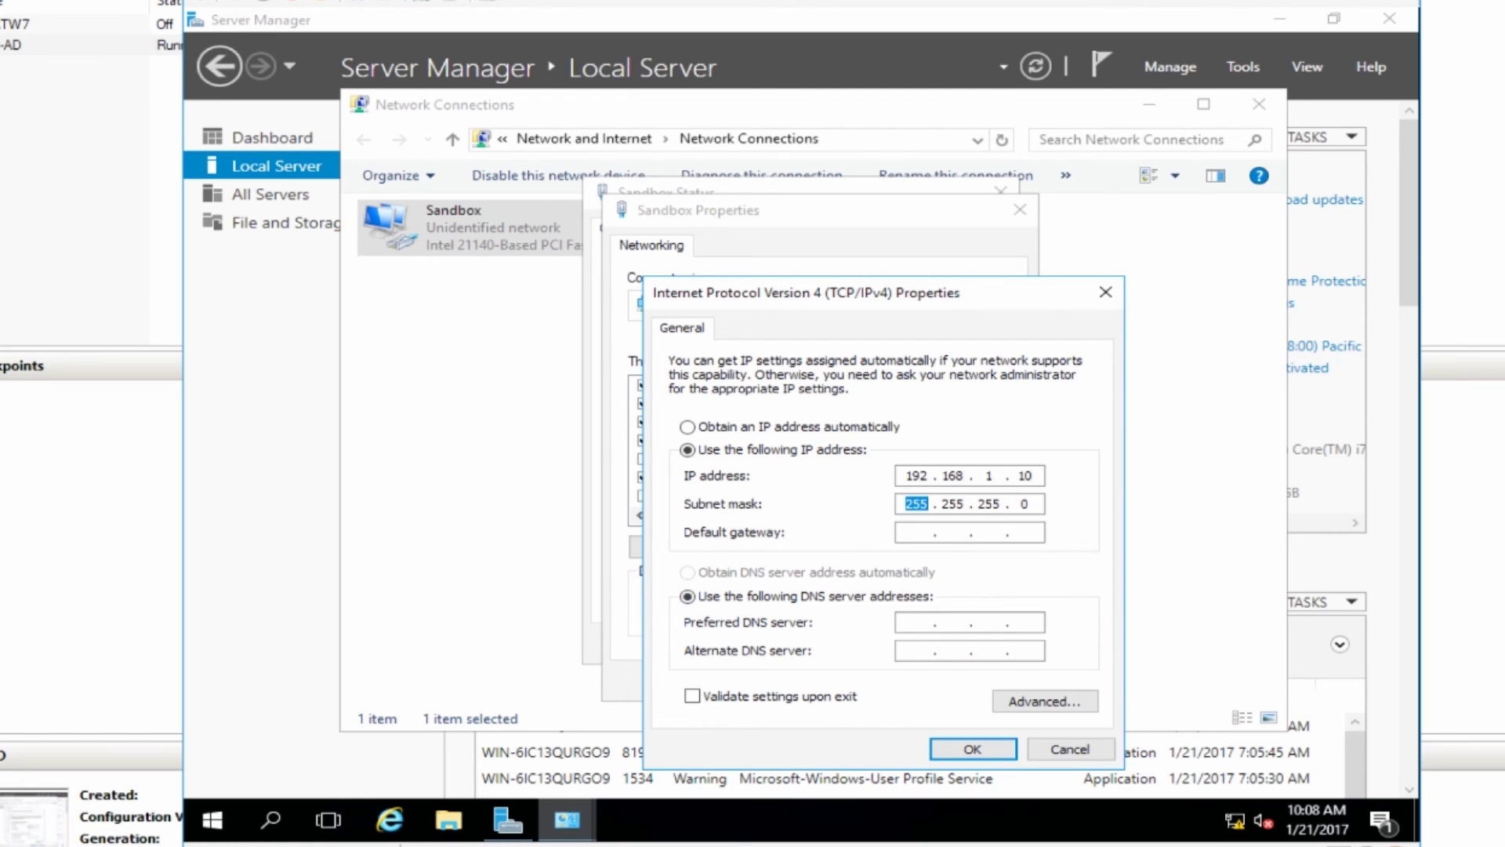
pyautogui.press('Tab')
pyautogui.press('Tab')
pyautogui.press('Tab')
pyautogui.write('192 . 168 . 1 . 10')
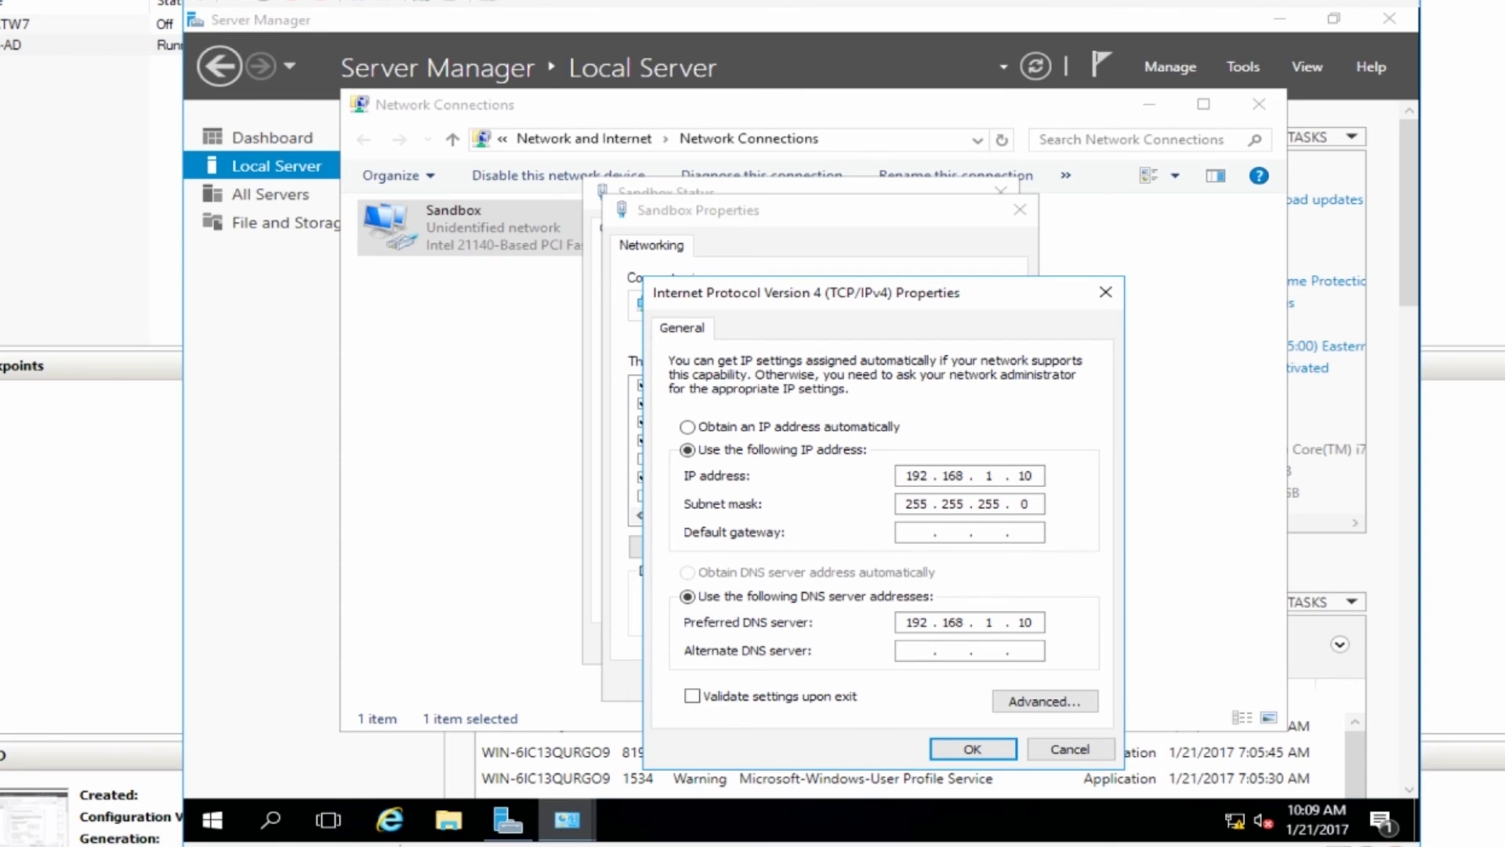
pyautogui.press('Return')
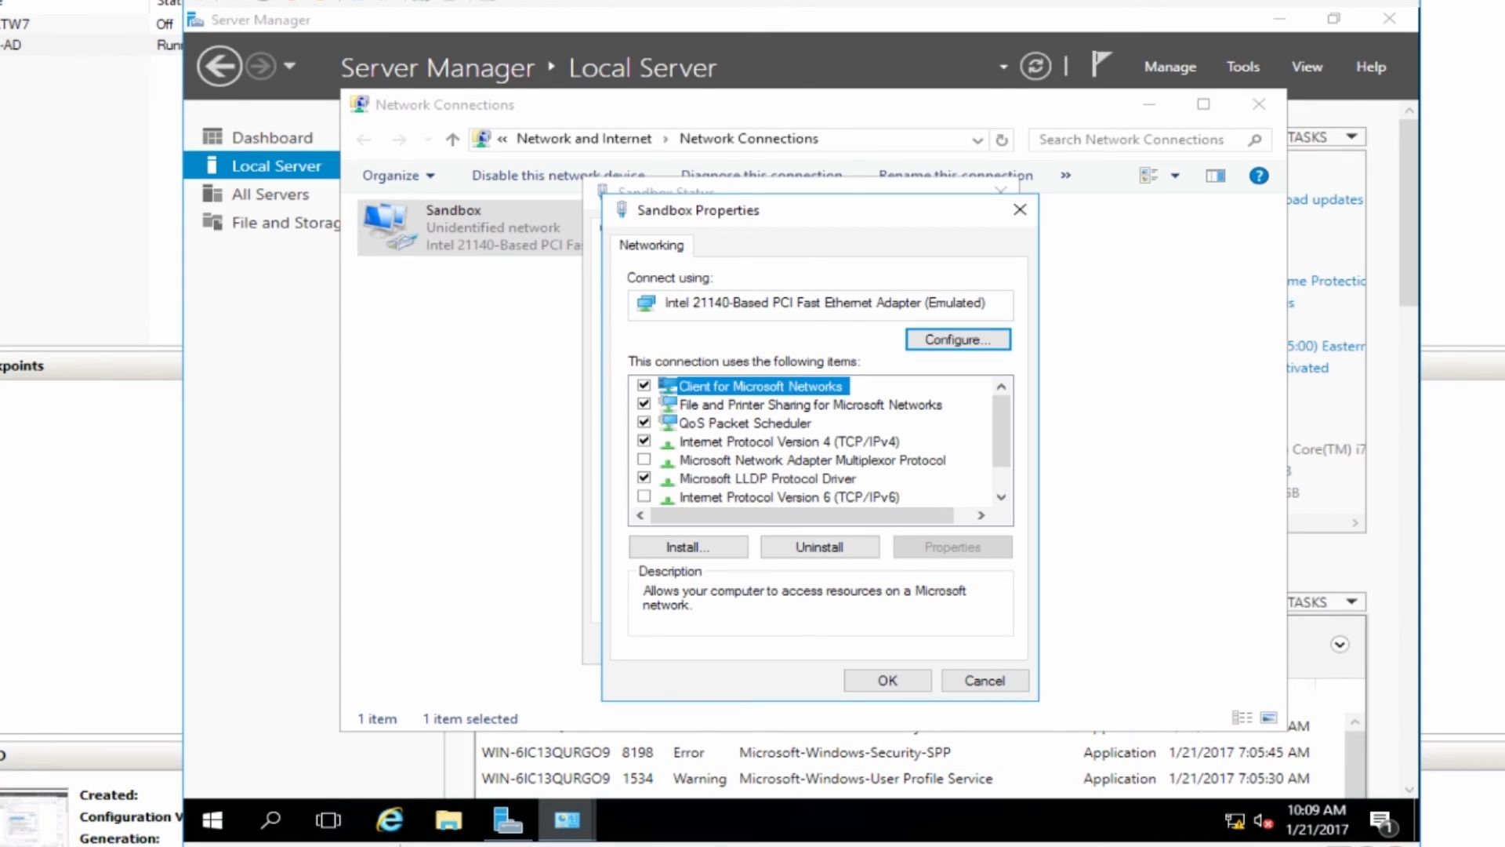
# Apply the Sandbox properties, close its status dialog and the Network Connections window.
pyautogui.press('Return')
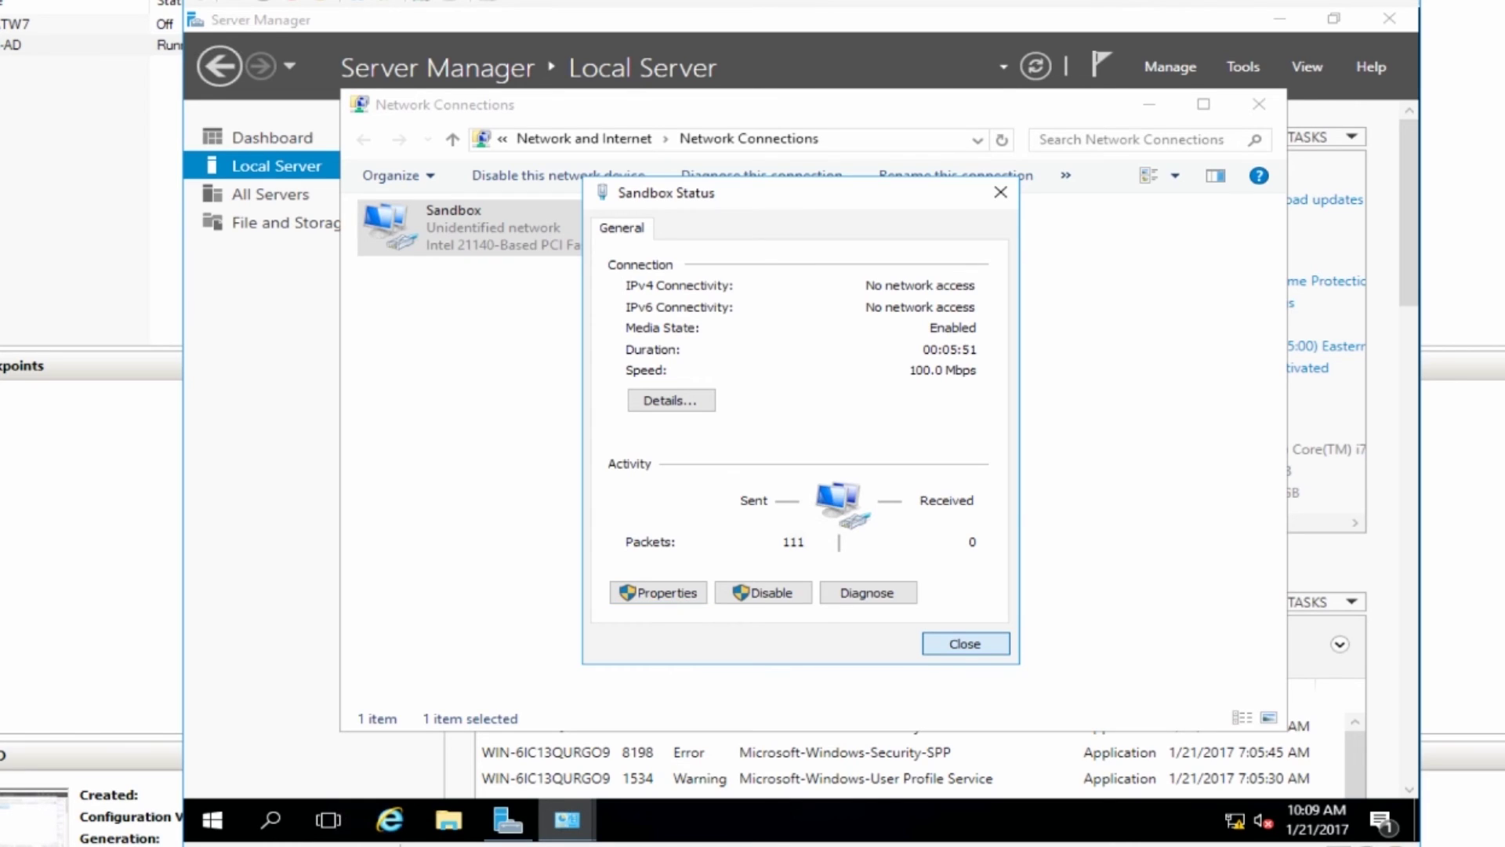
pyautogui.press('Return')
pyautogui.click(784, 439)
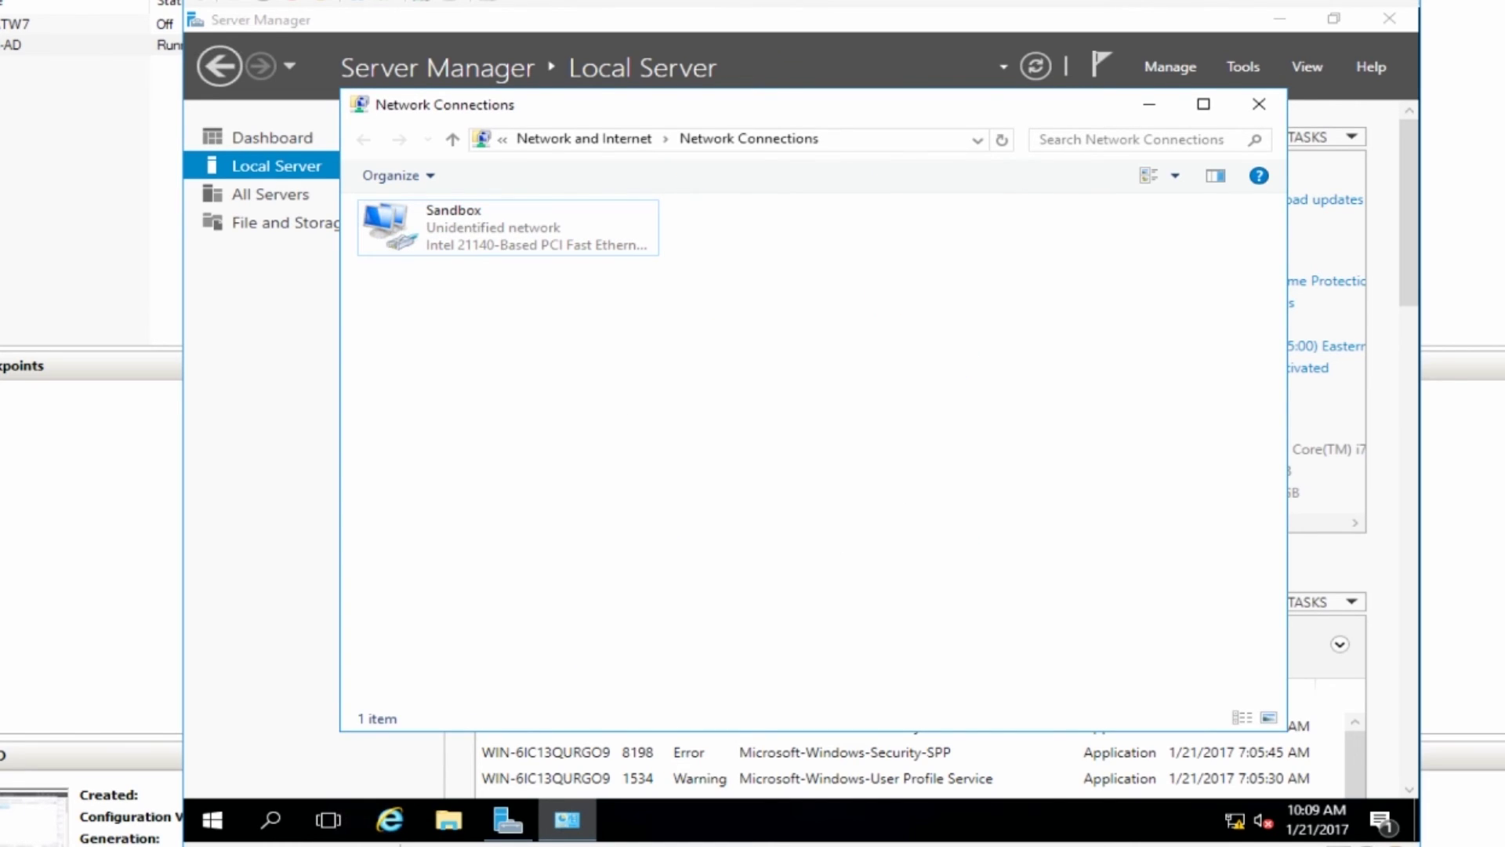
pyautogui.click(1258, 104)
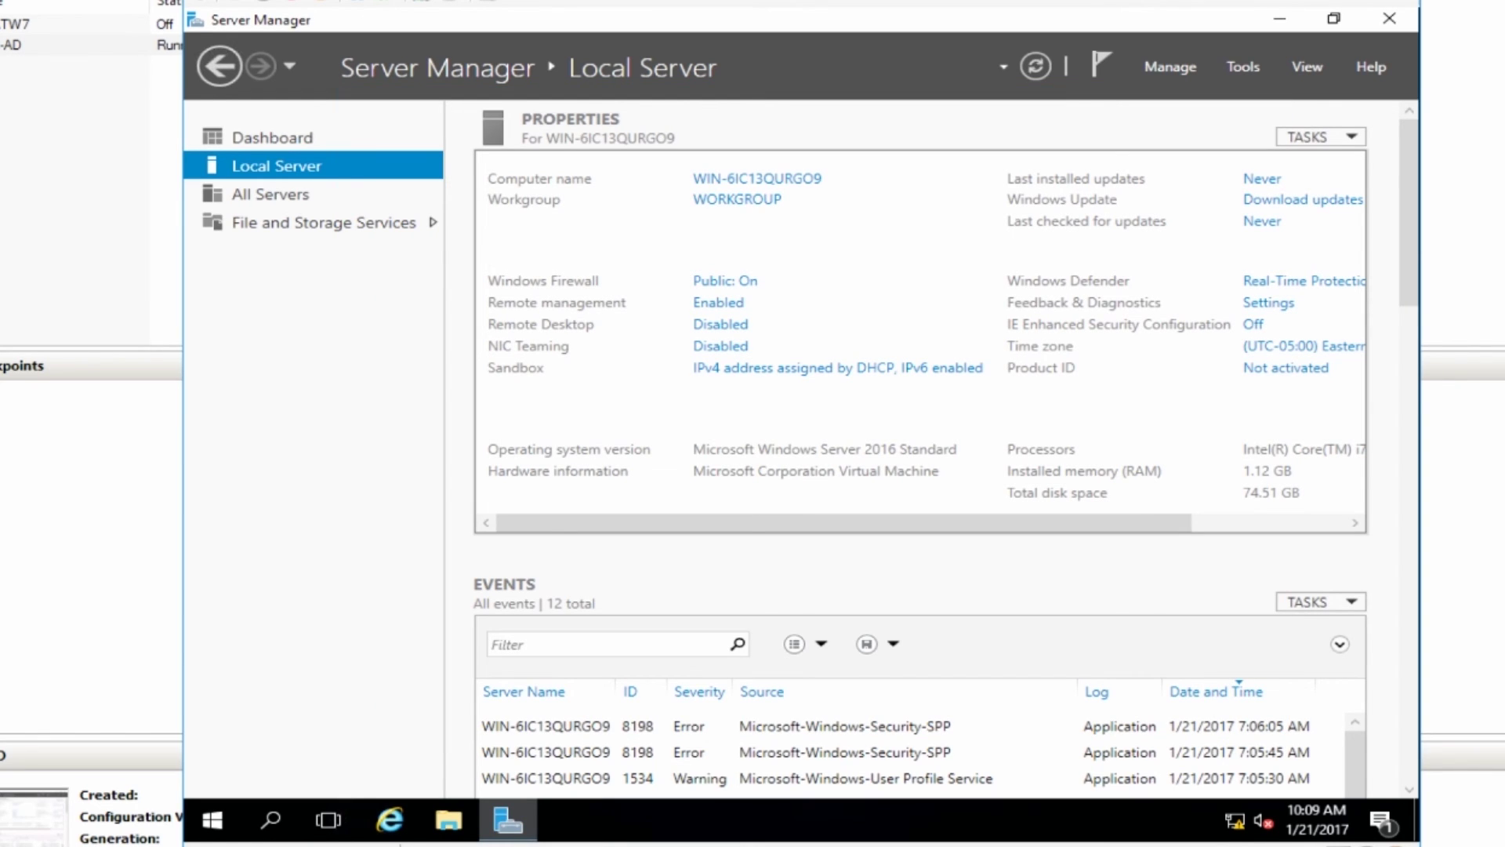
# Turn Windows Firewall off for private and public networks and close the firewall window.
pyautogui.click(725, 281)
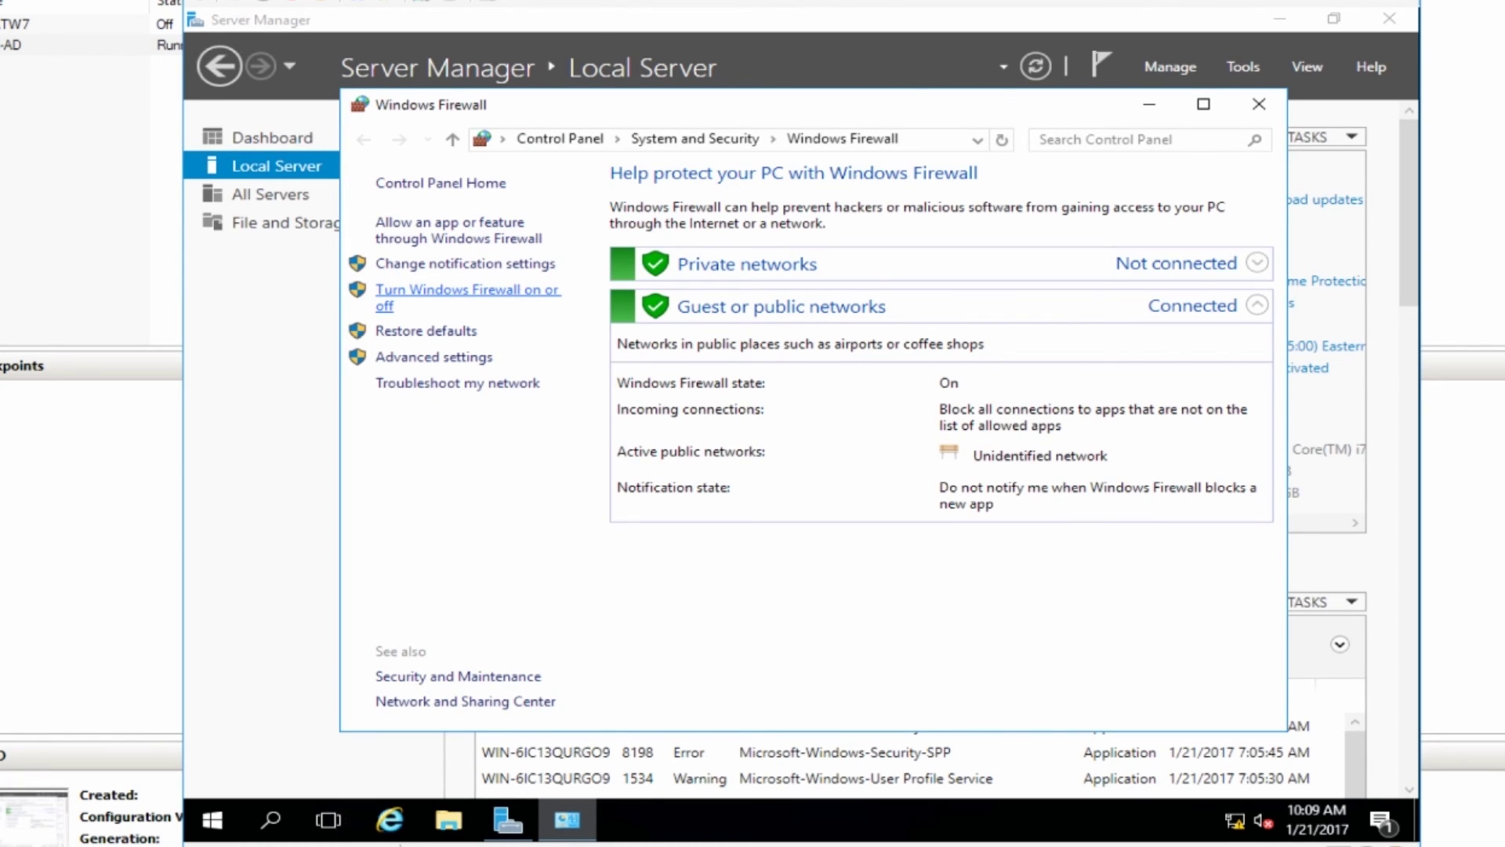
pyautogui.click(468, 290)
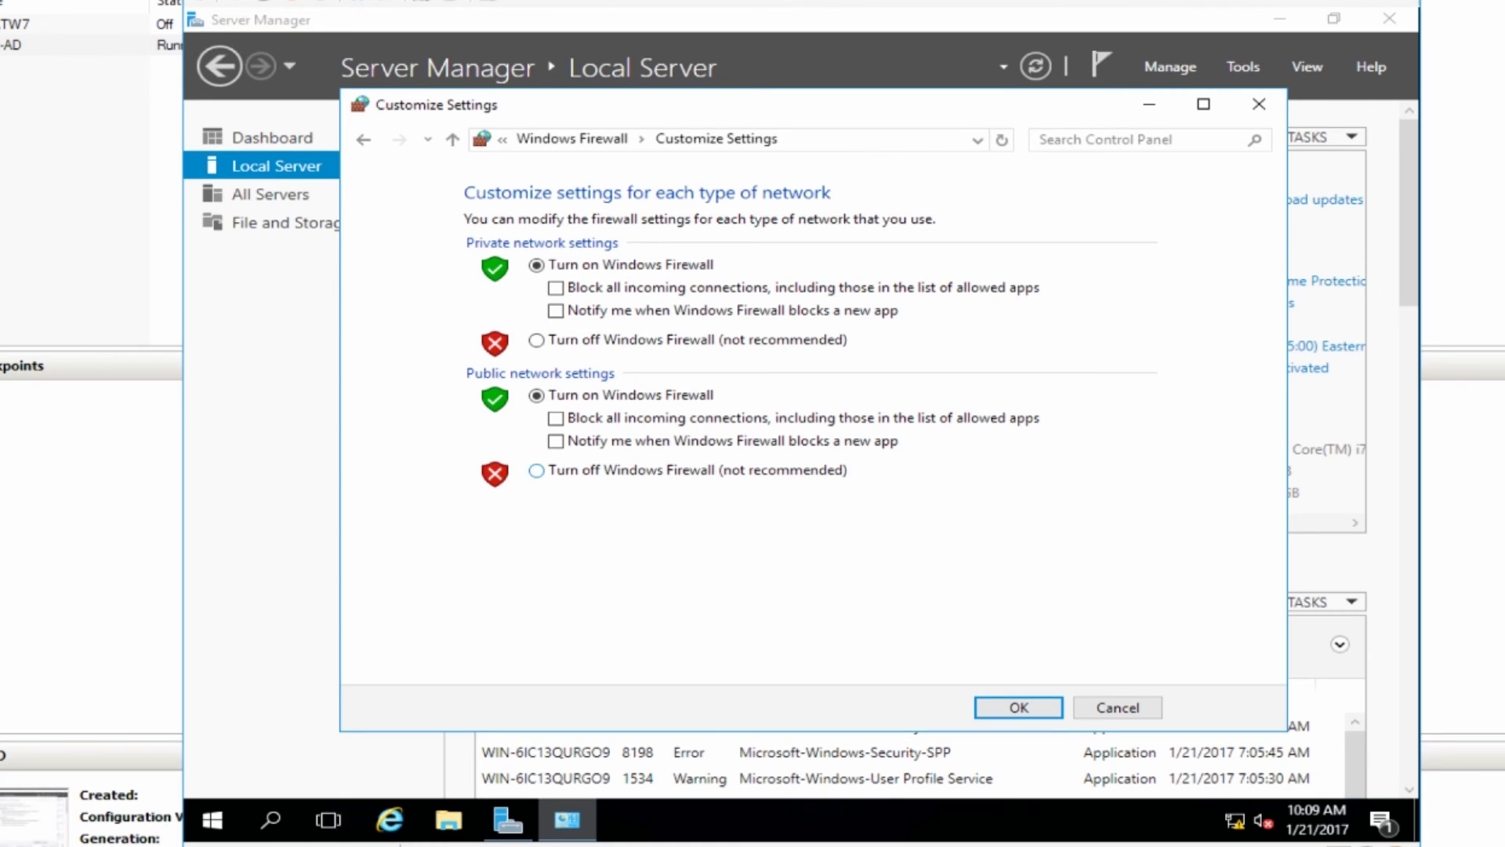
pyautogui.click(537, 470)
pyautogui.click(536, 339)
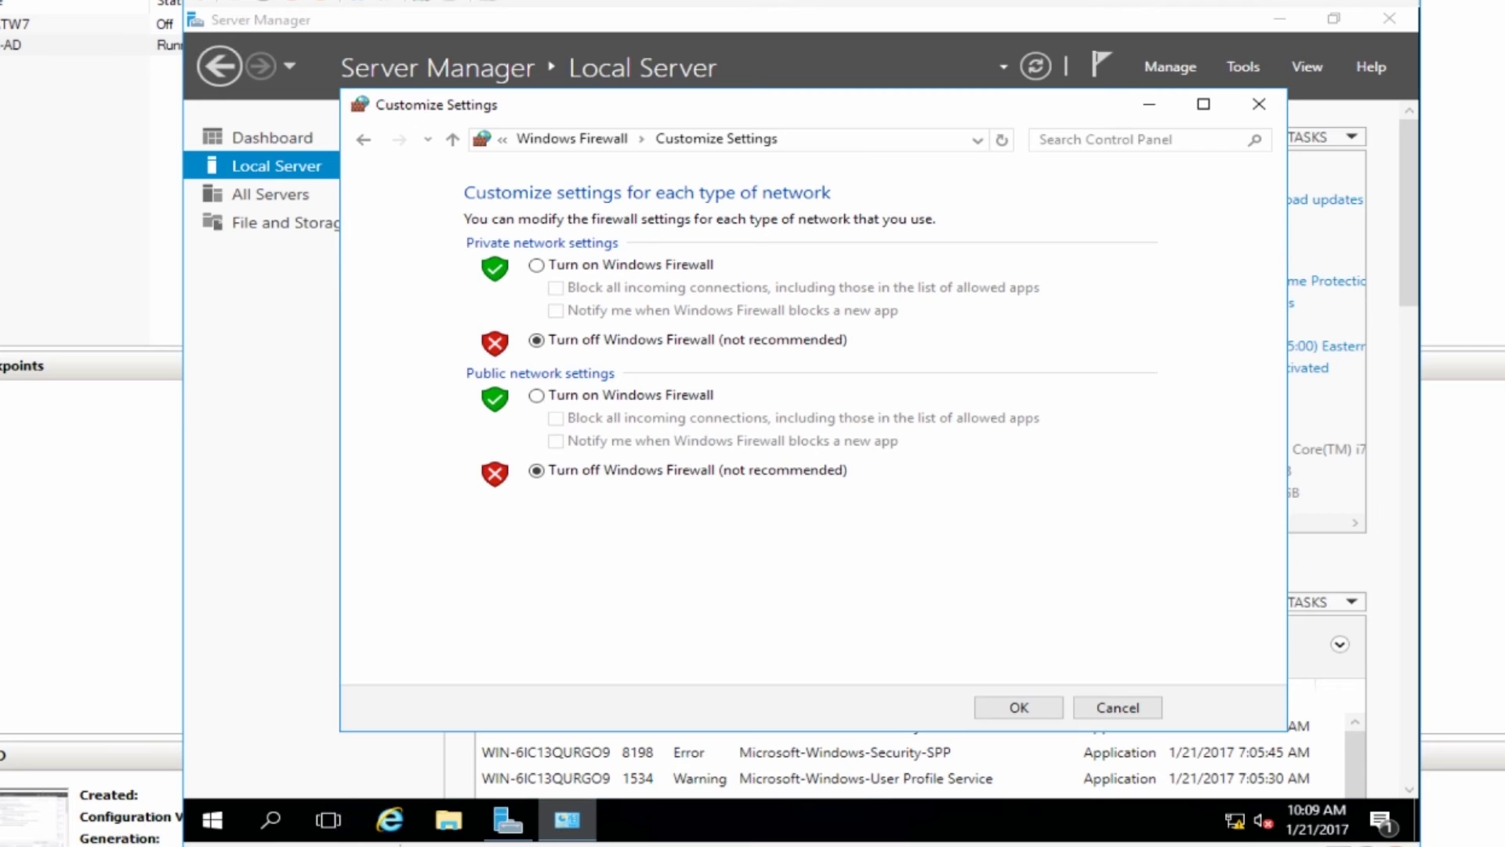
pyautogui.click(1019, 707)
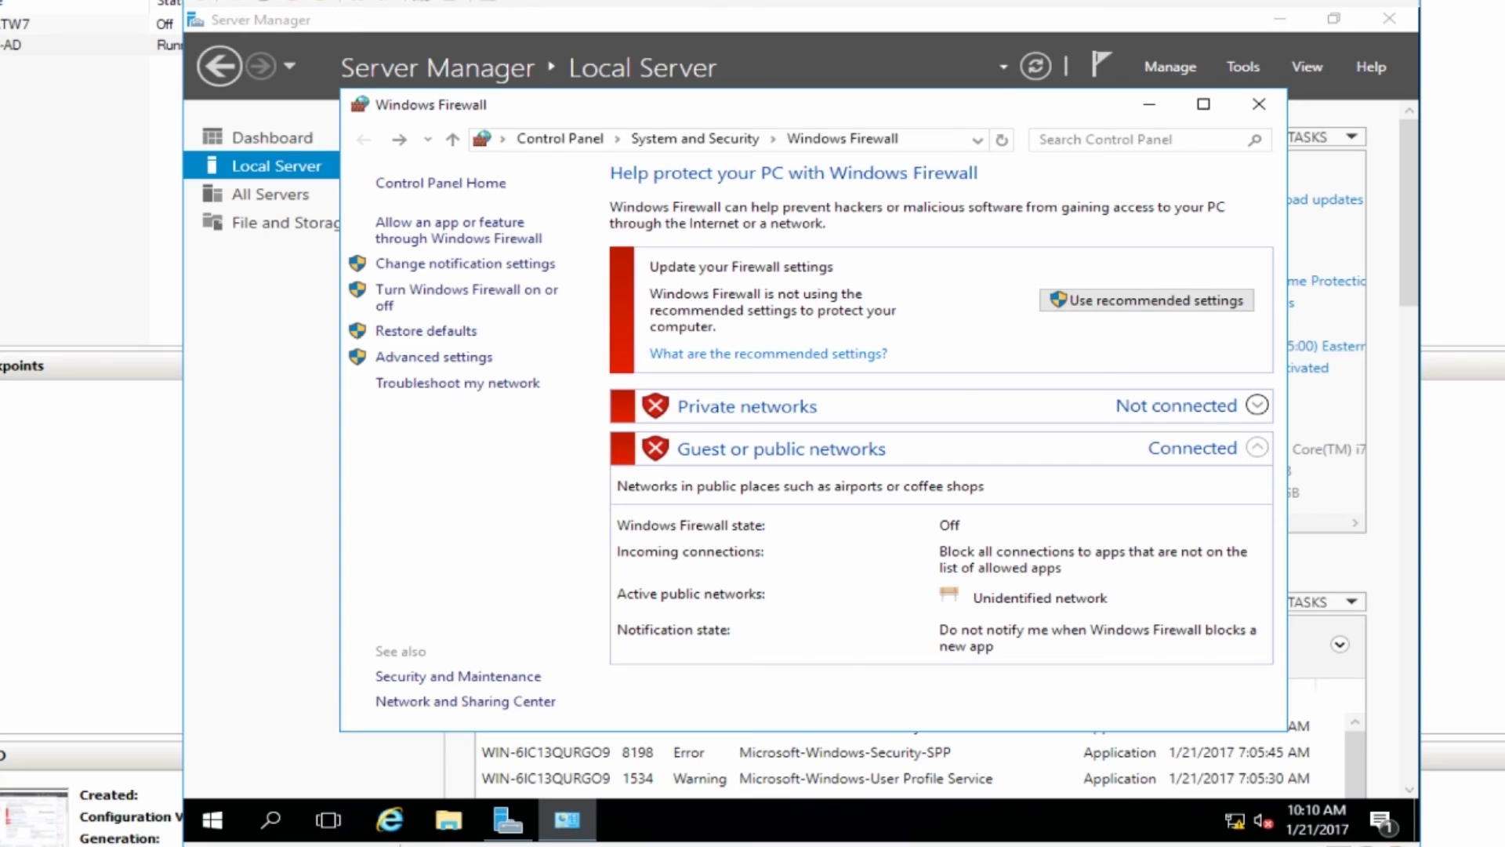
pyautogui.click(1259, 104)
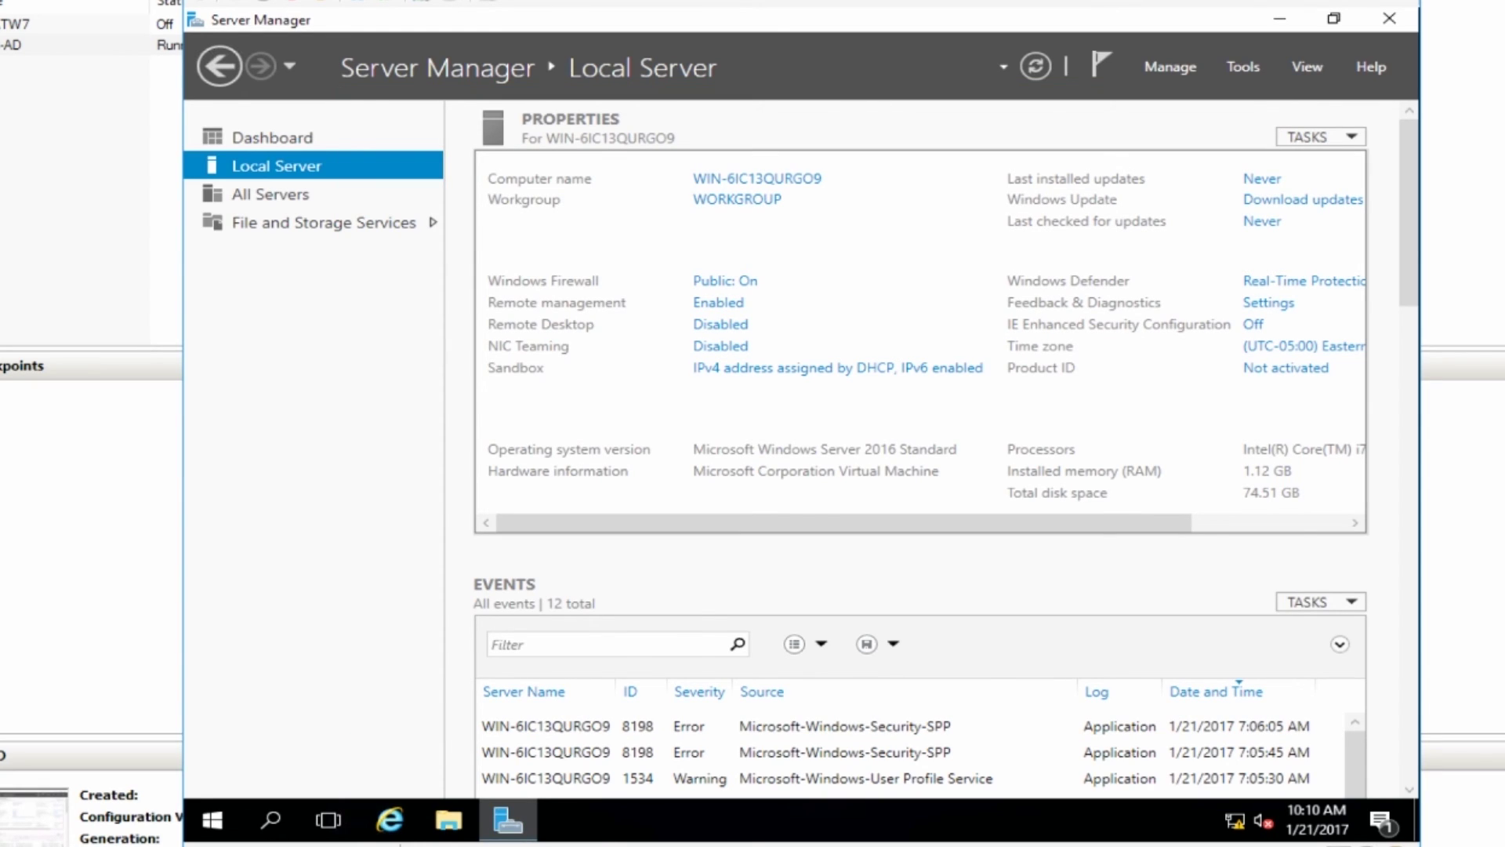
# Change the computer name to SB-AD in System Properties and acknowledge the restart notice.
pyautogui.click(737, 199)
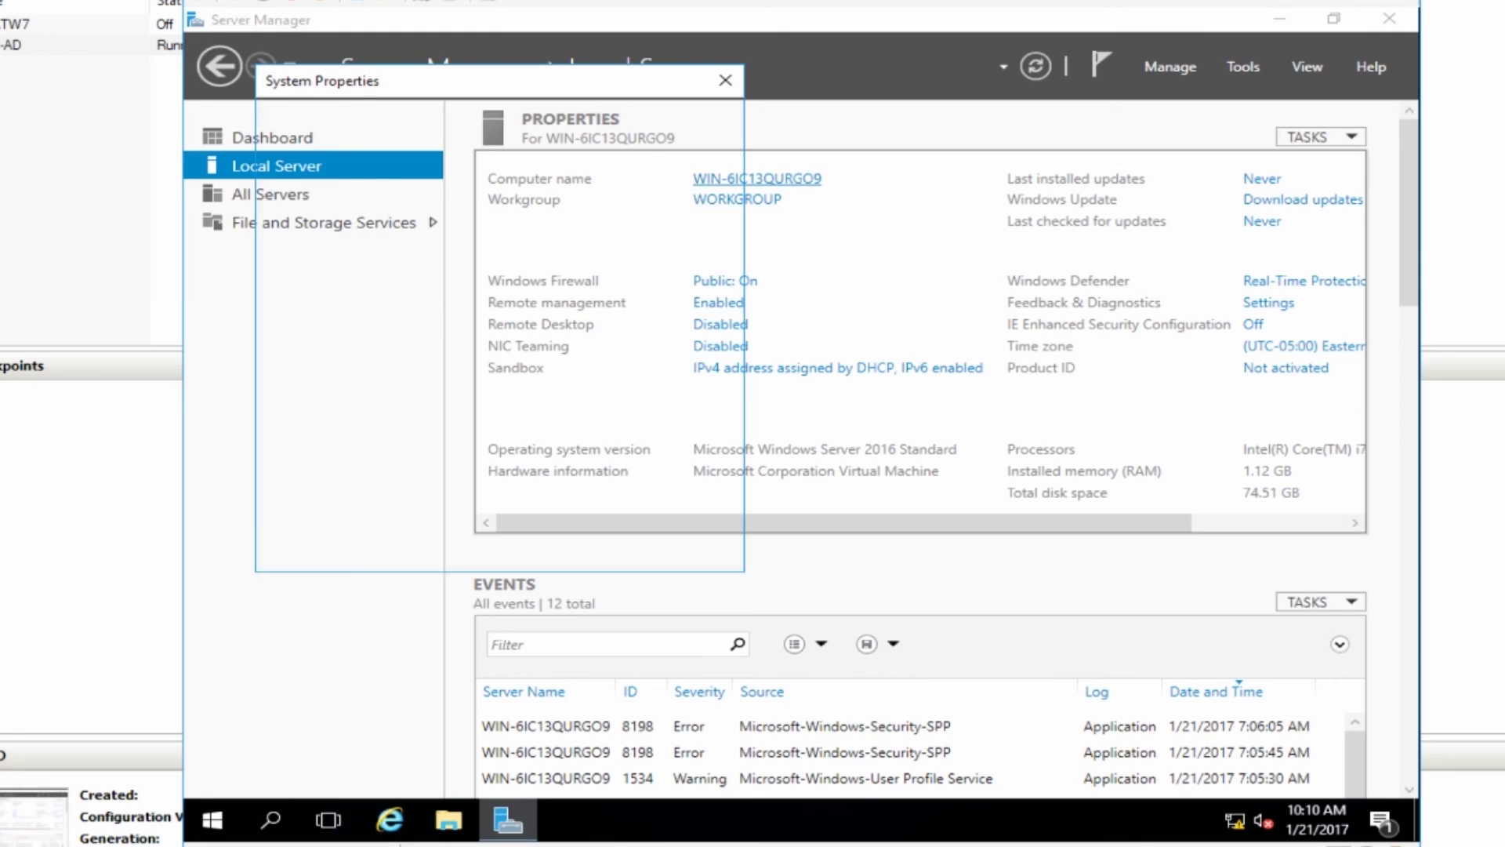
pyautogui.click(666, 328)
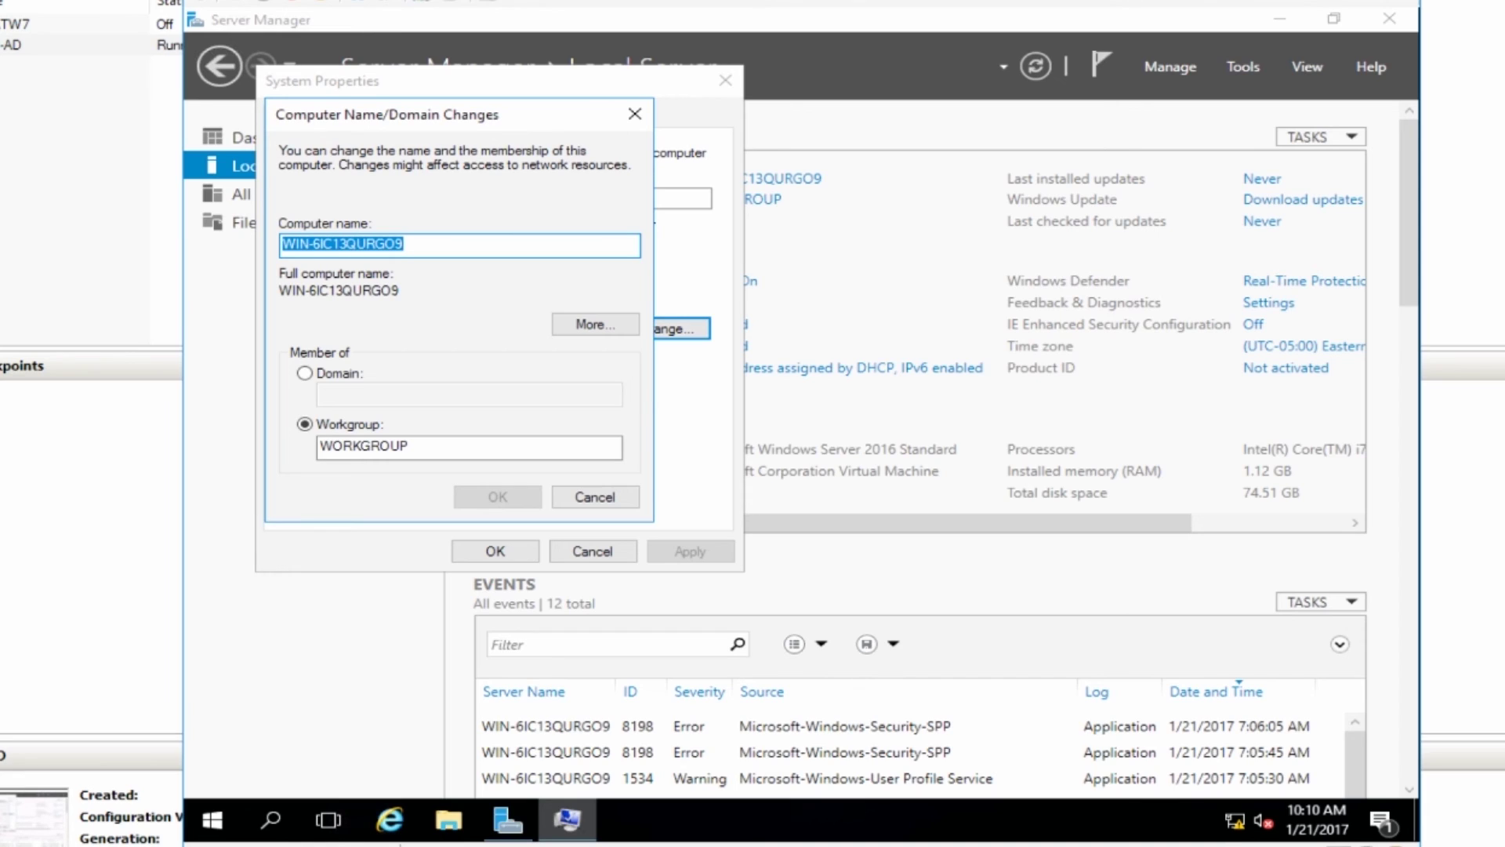
pyautogui.write('SB-AD')
pyautogui.click(498, 497)
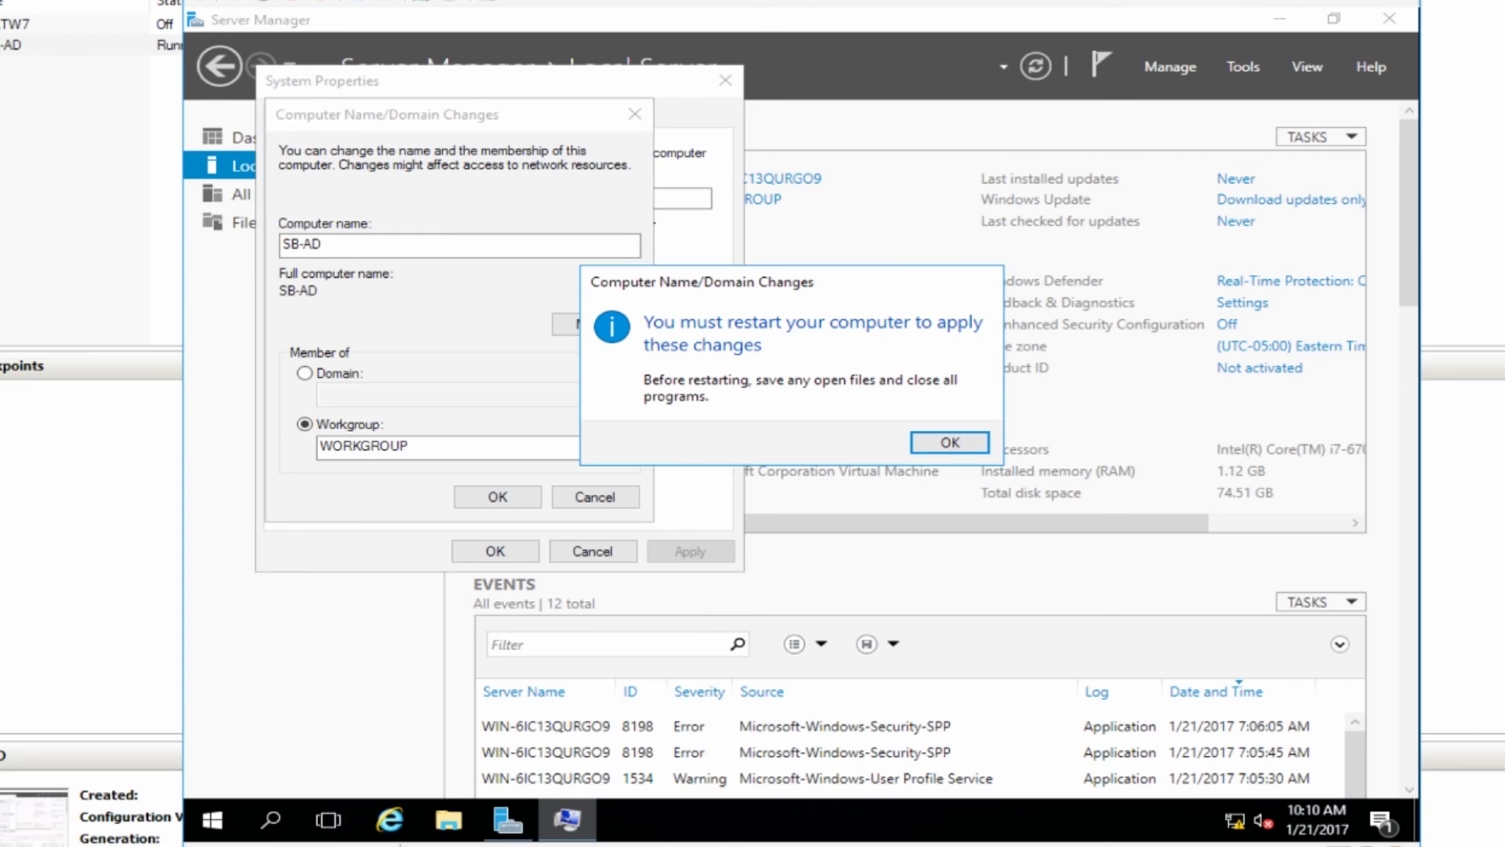
pyautogui.press('Return')
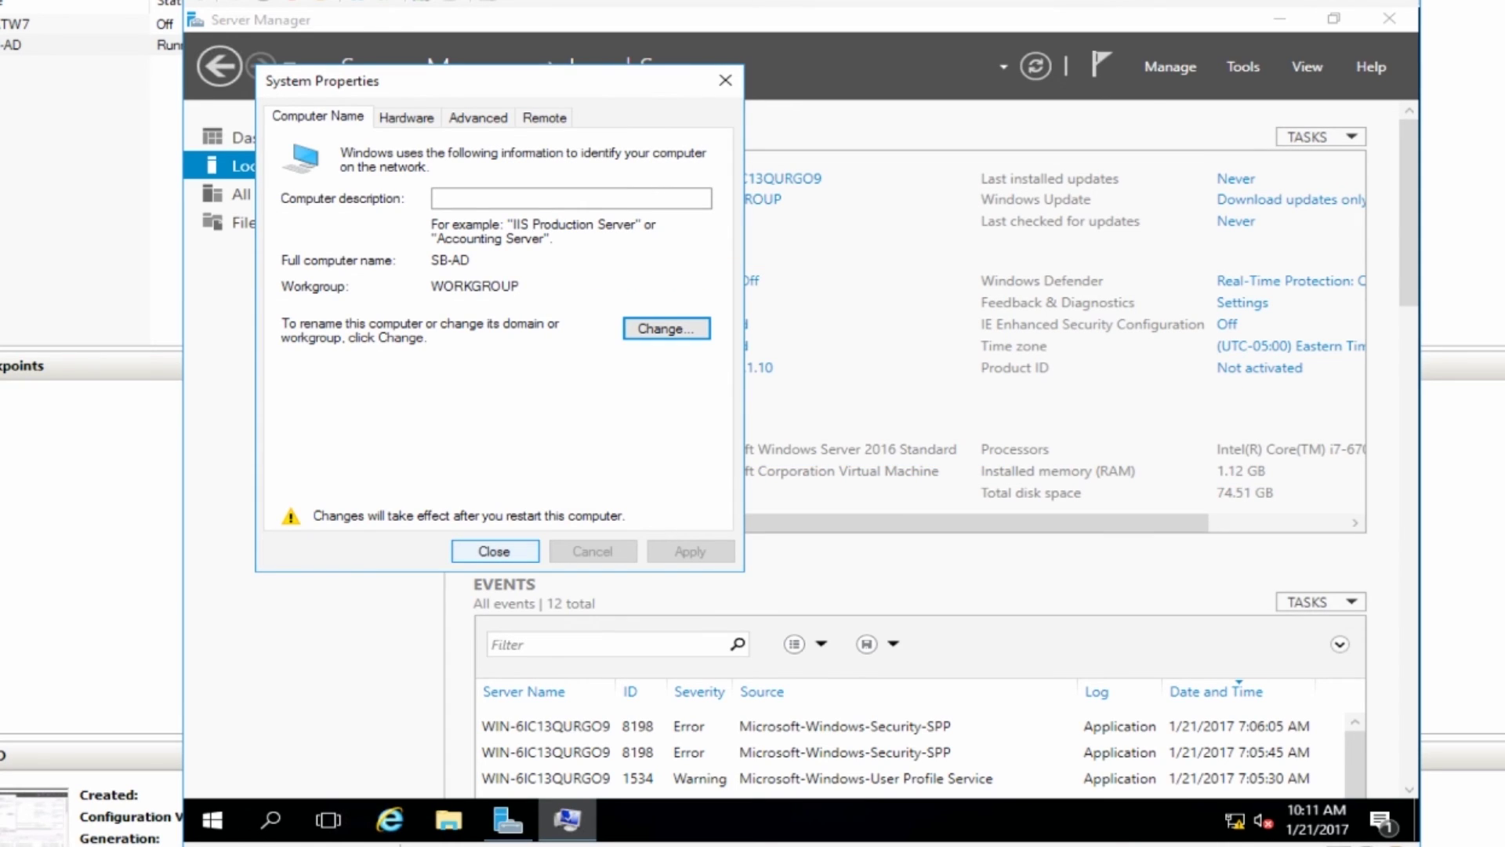
pyautogui.click(495, 551)
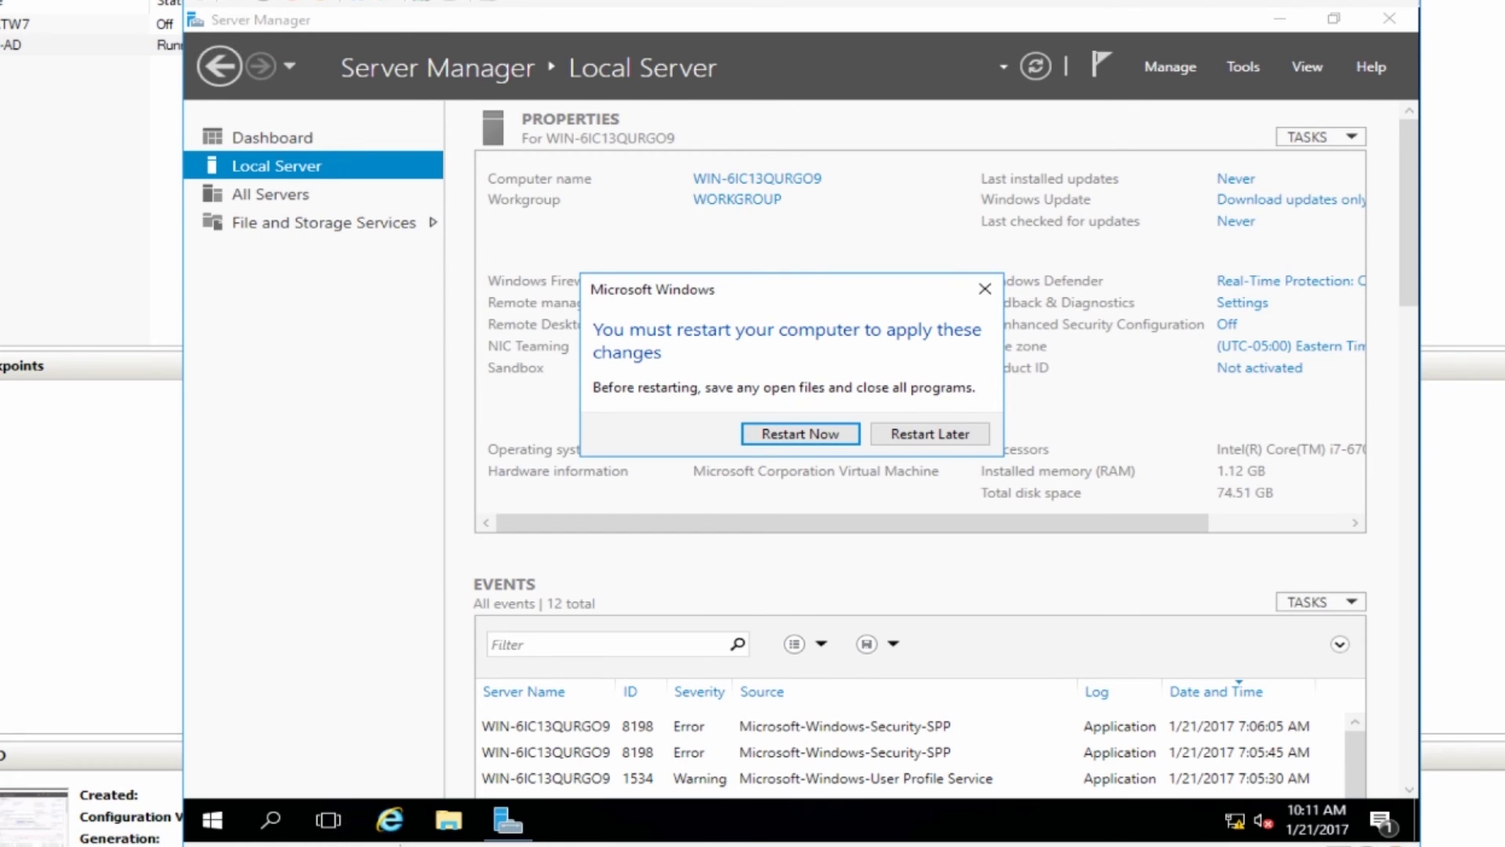
# Postpone the restart, shut down SB-AD, and set its DVD drive to None.
pyautogui.click(930, 434)
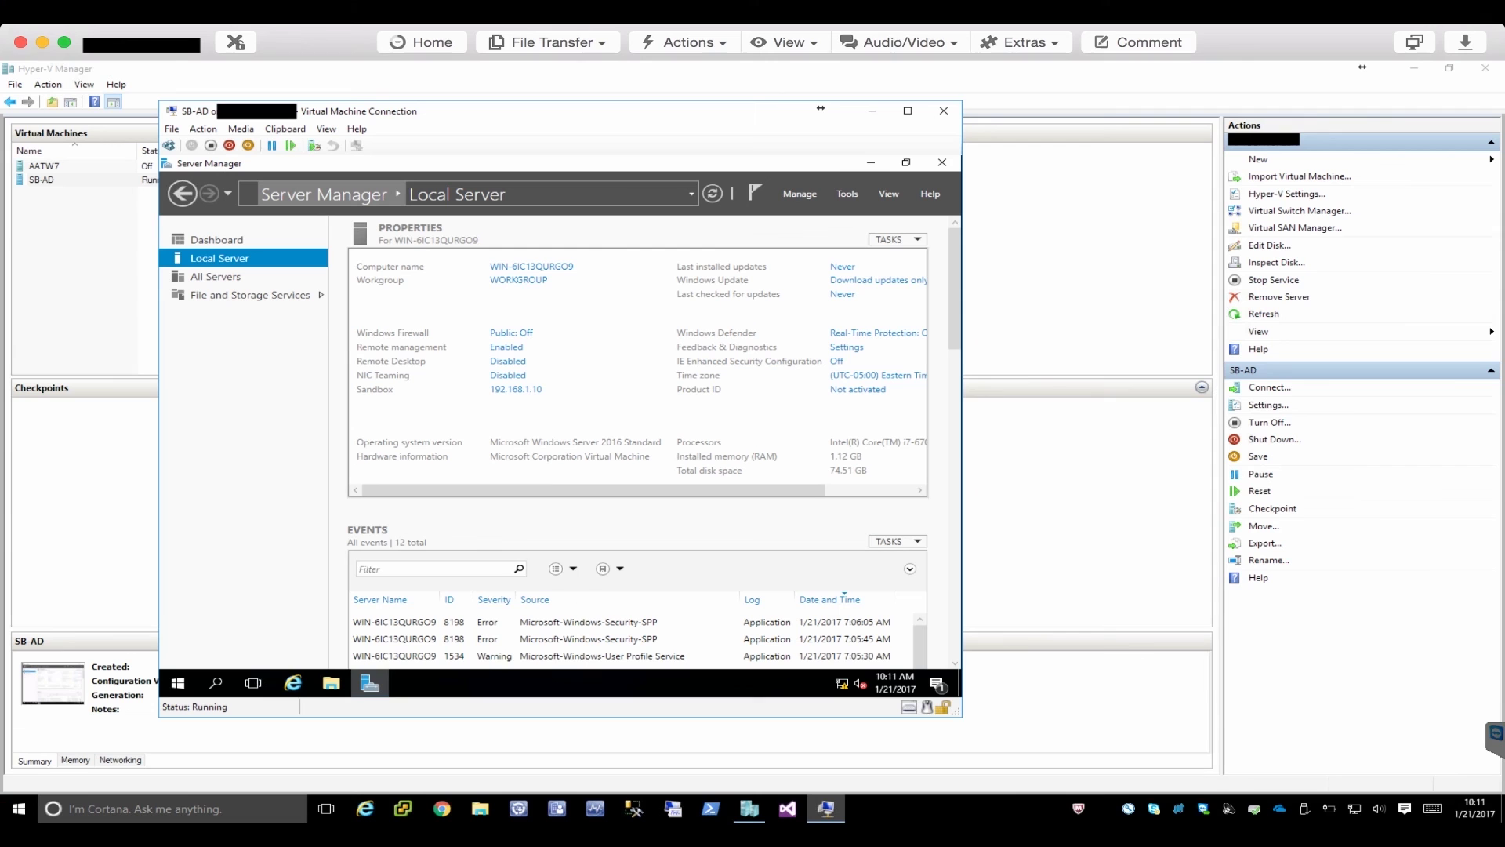
pyautogui.click(228, 146)
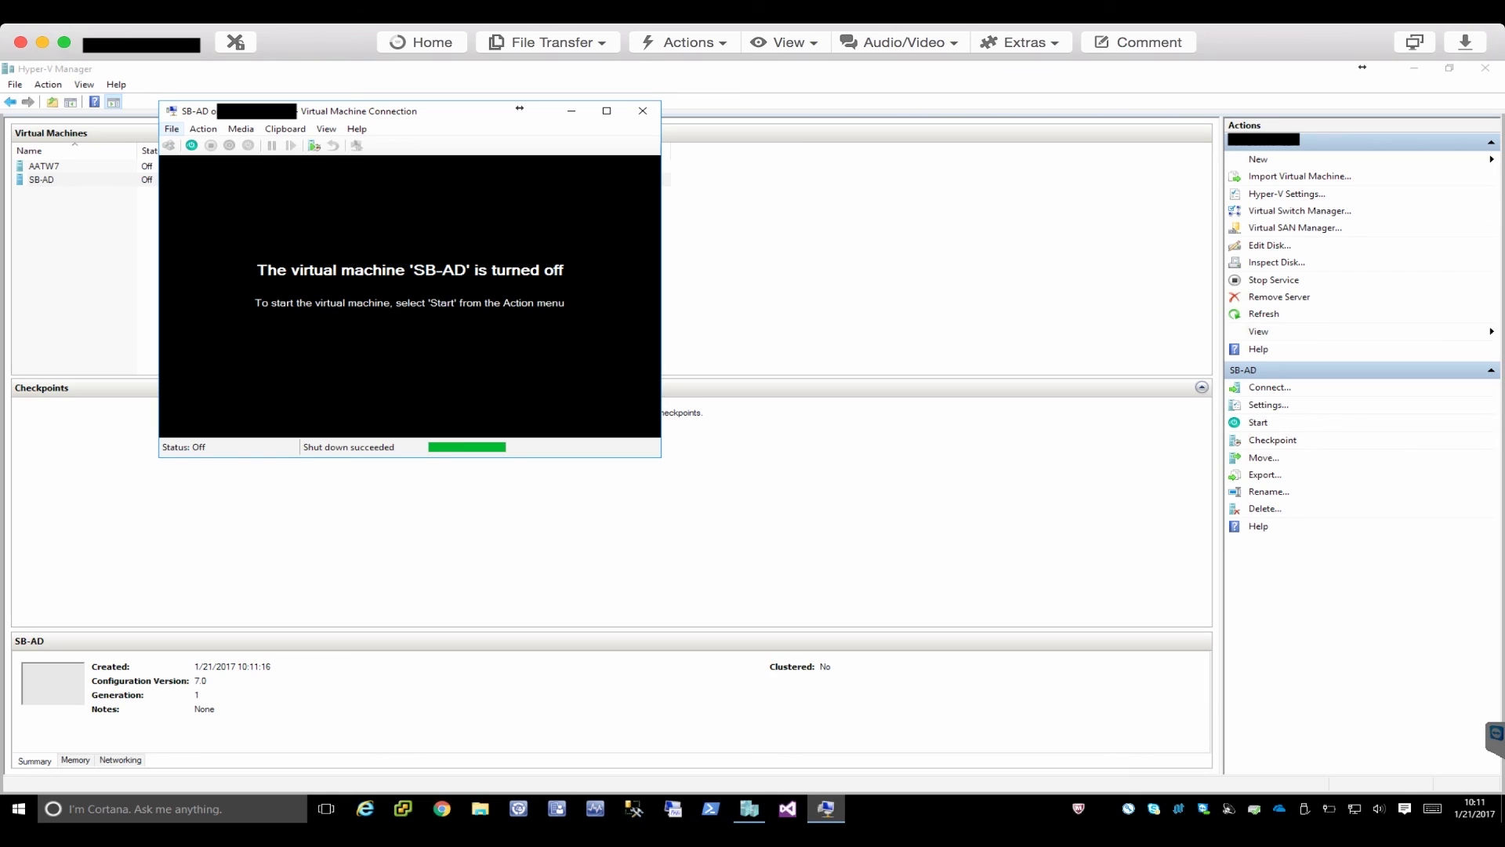
pyautogui.click(172, 129)
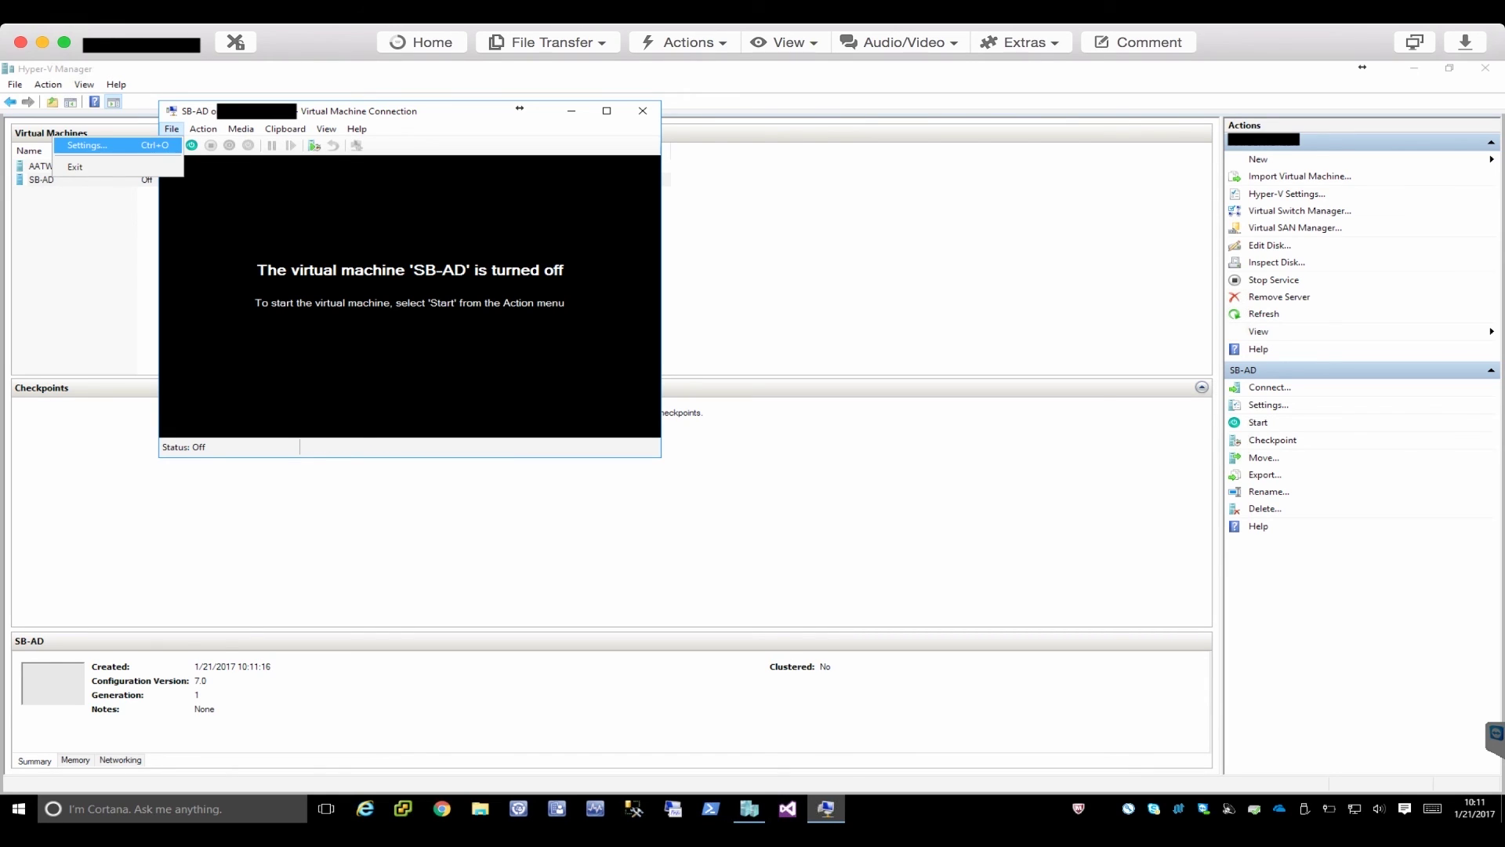
pyautogui.click(88, 146)
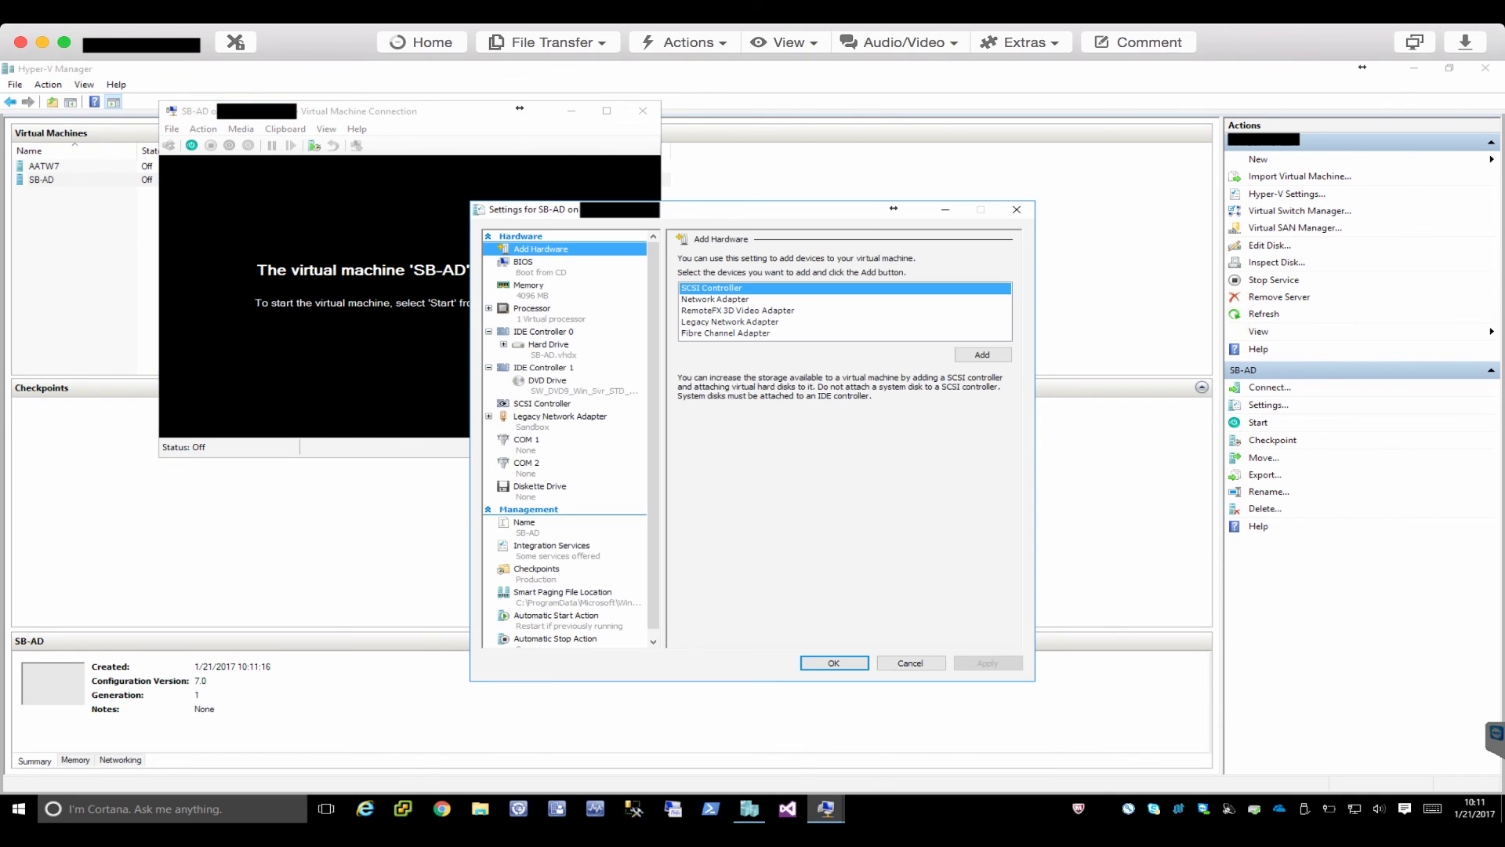
pyautogui.click(548, 382)
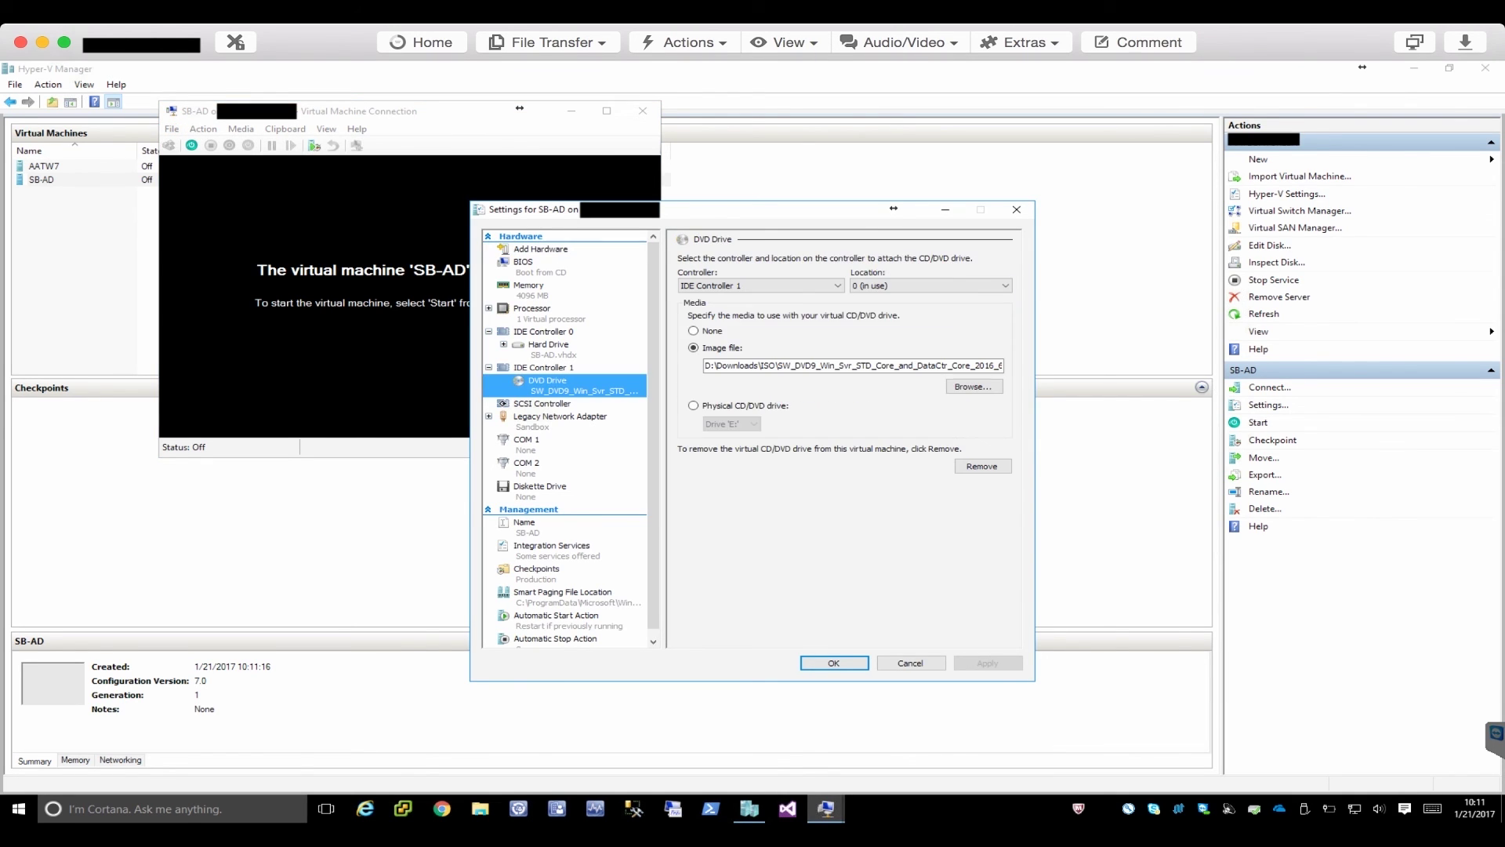
pyautogui.click(694, 331)
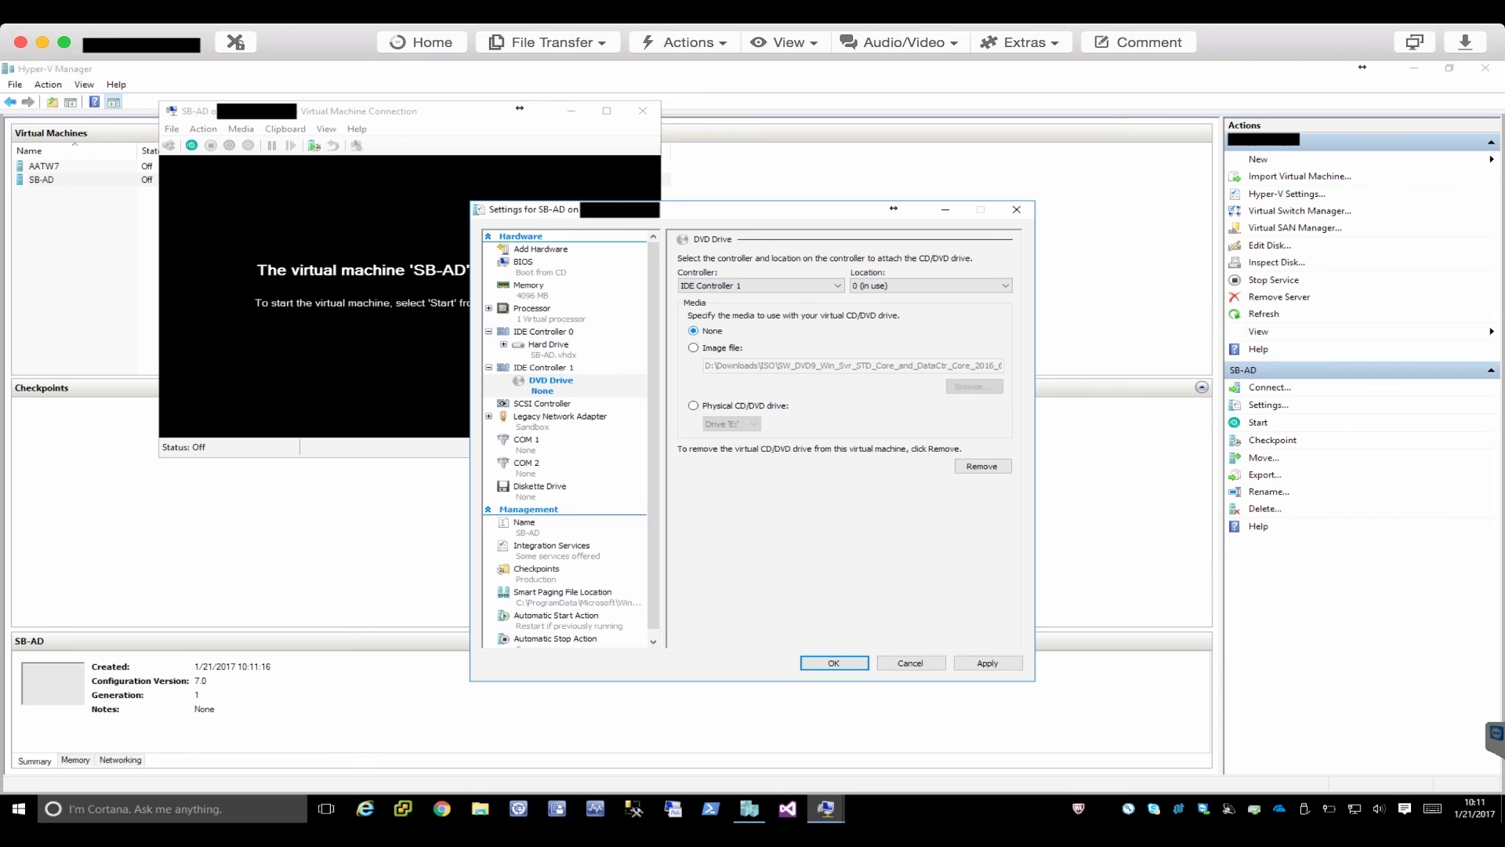
pyautogui.click(834, 663)
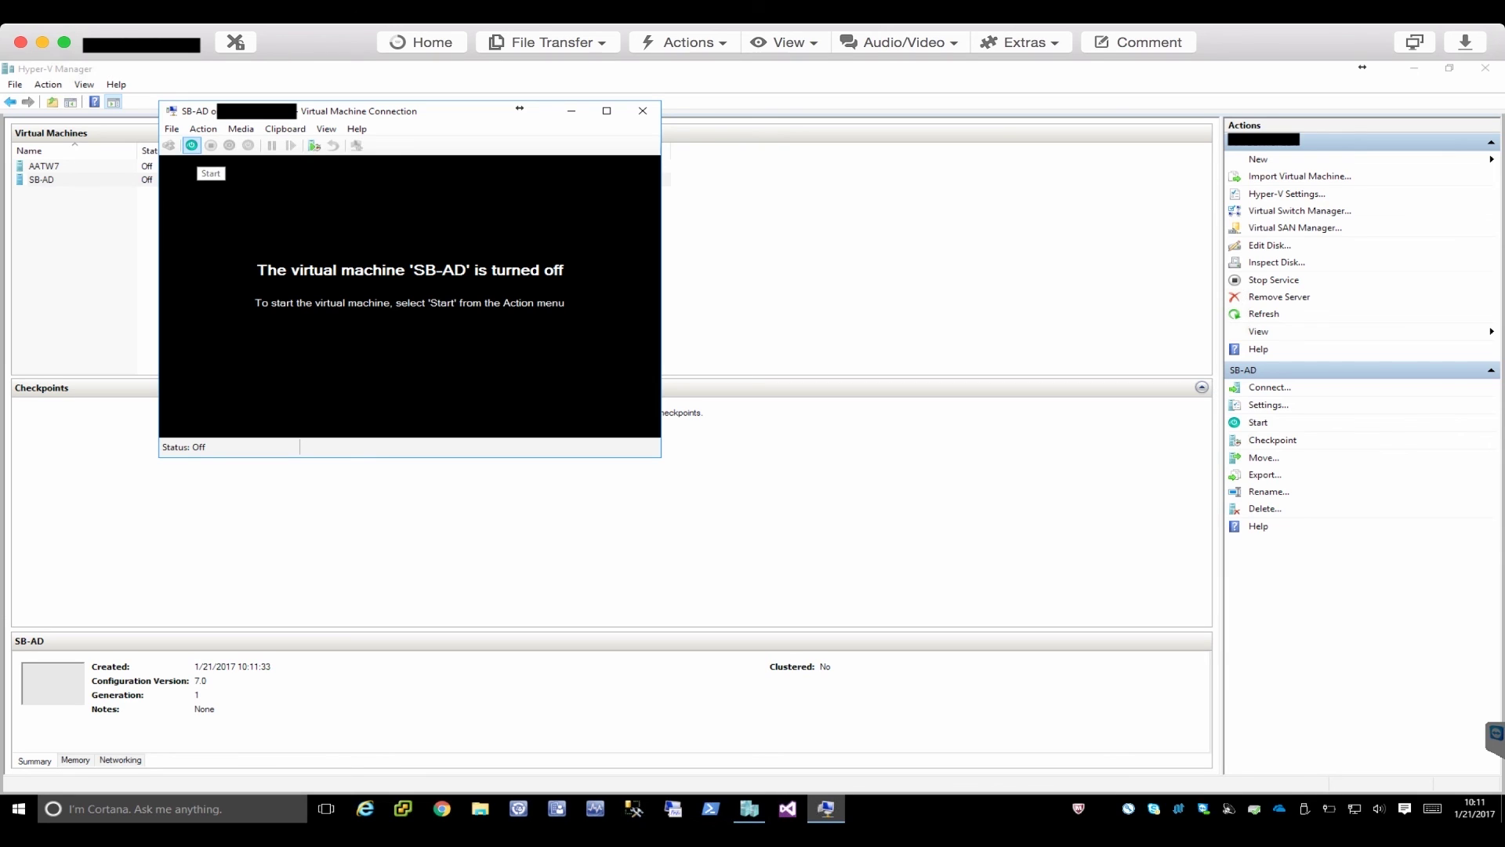
# Boot SB-AD and sign in with the Administrator password.
pyautogui.click(192, 145)
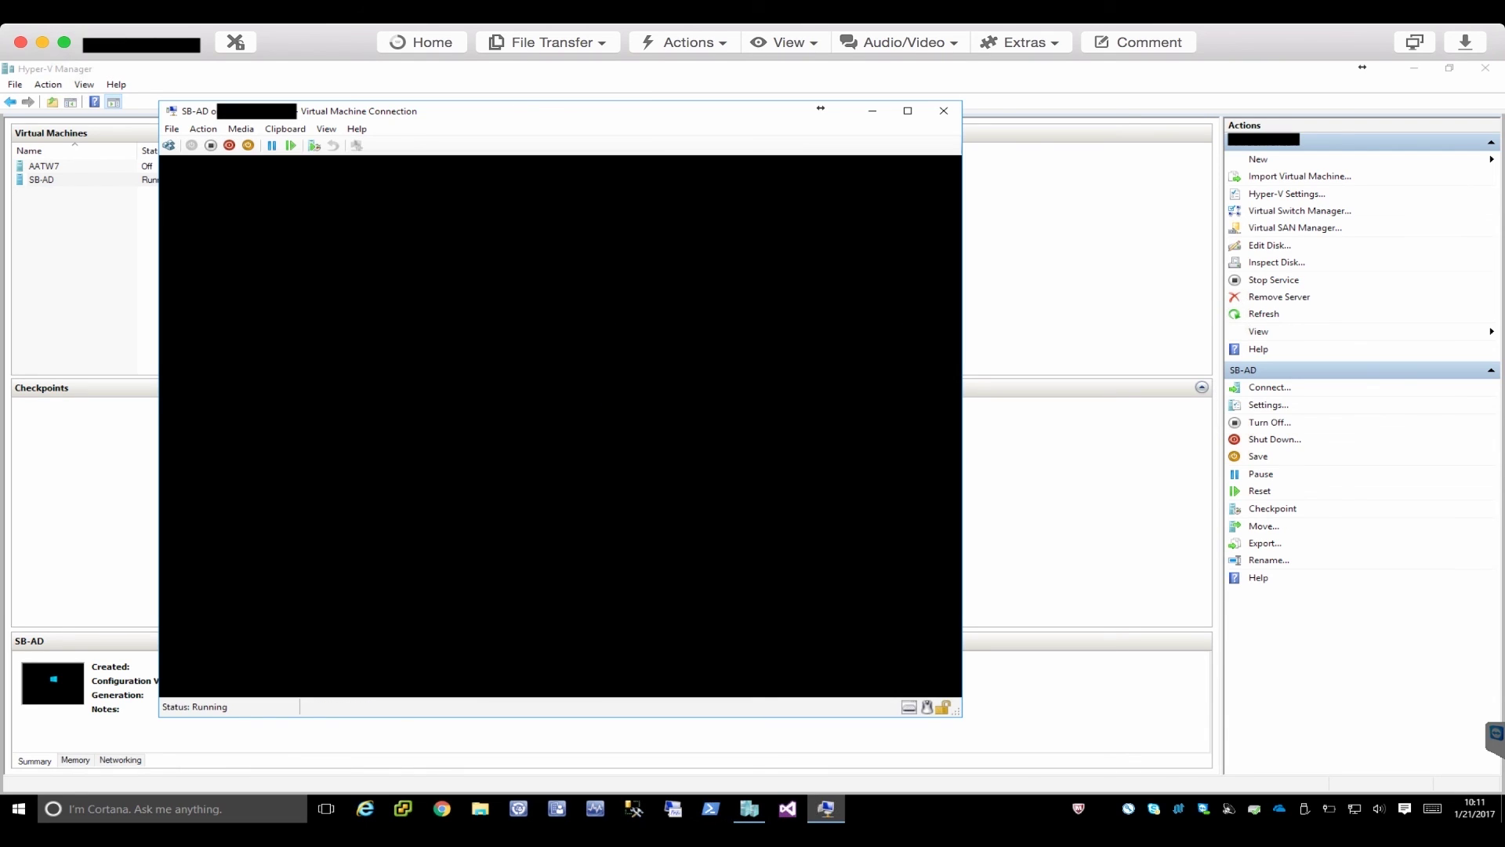
pyautogui.press('Return')
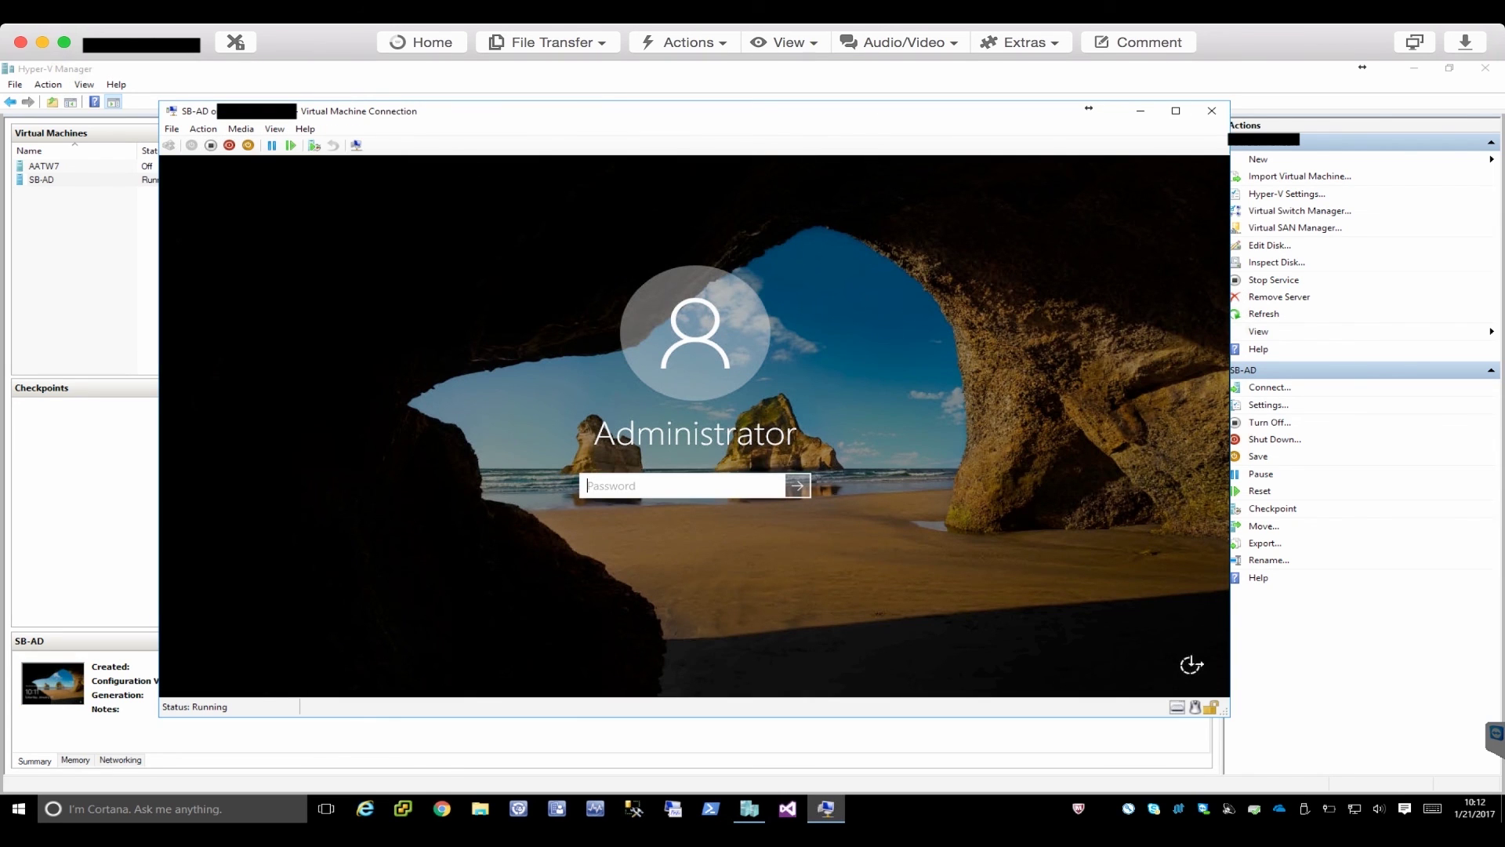
pyautogui.write('••••••')
pyautogui.press('Return')
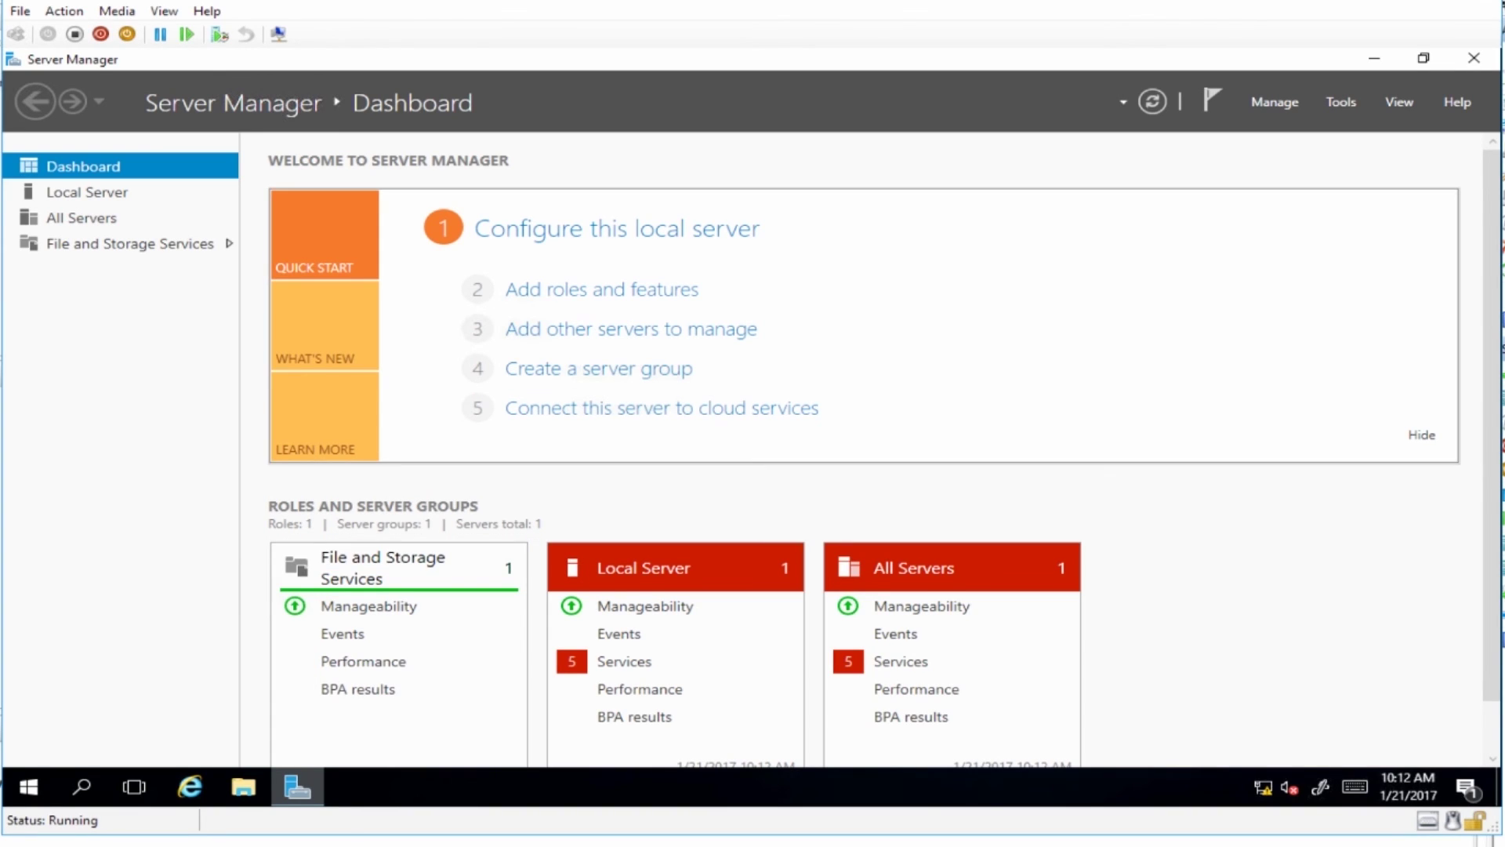
# Run a role-based install on SB-AD, checking Active Directory Domain Services plus its management features.
pyautogui.click(1274, 102)
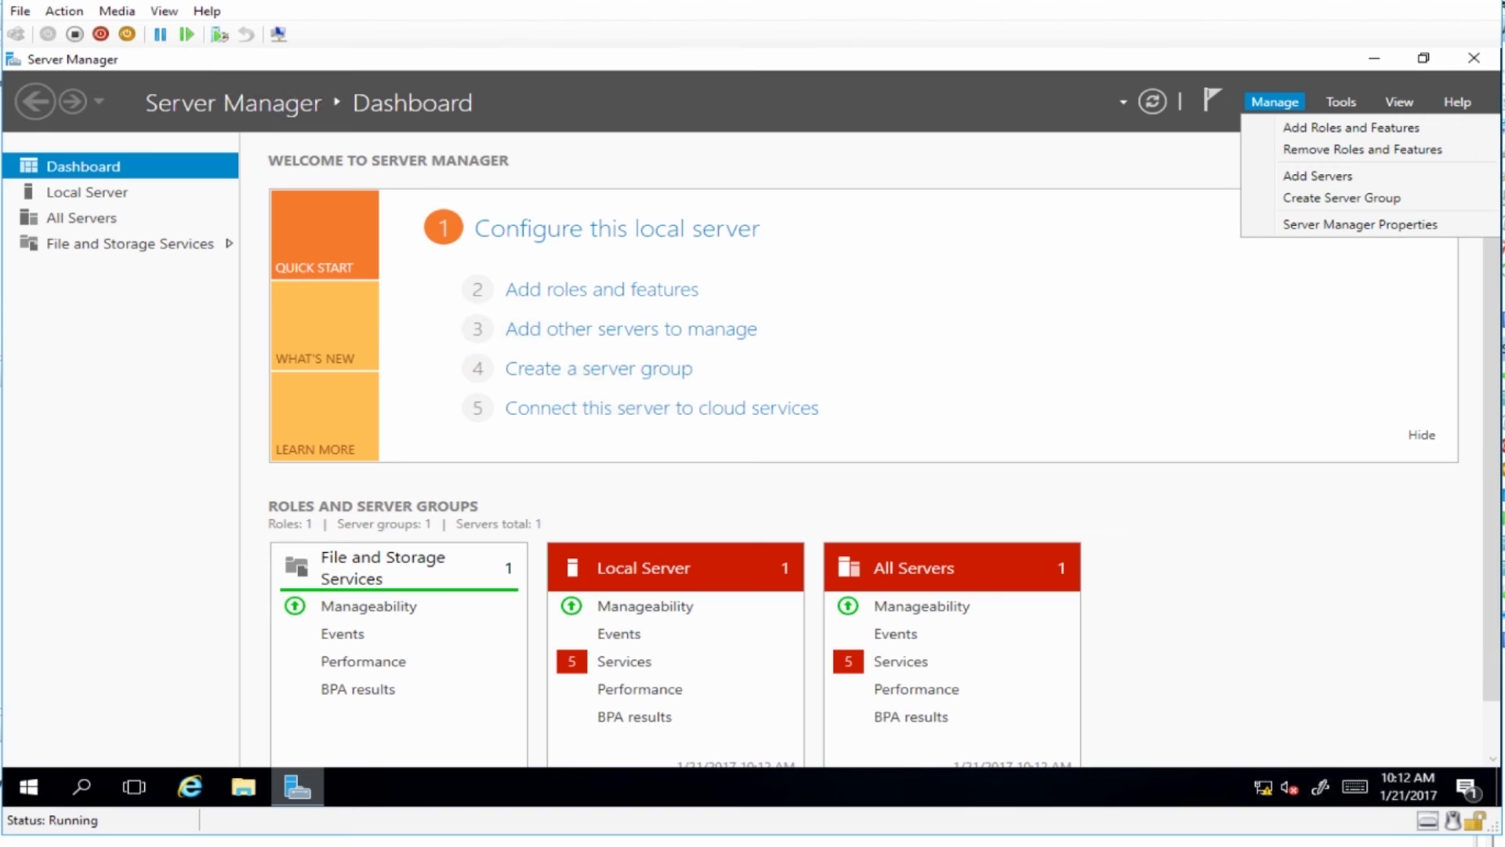
pyautogui.click(1350, 127)
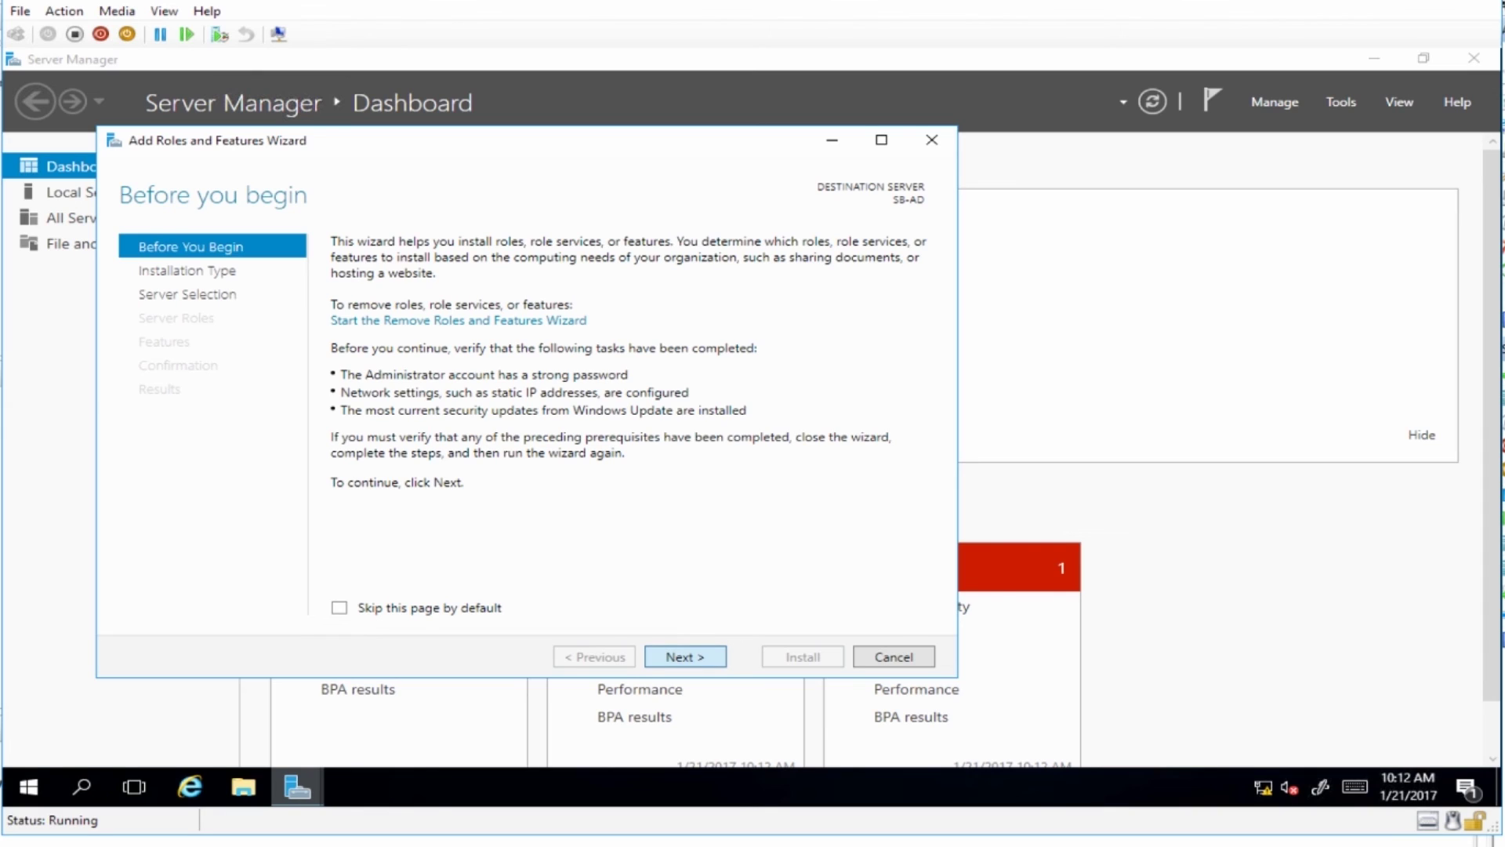
pyautogui.press('Return')
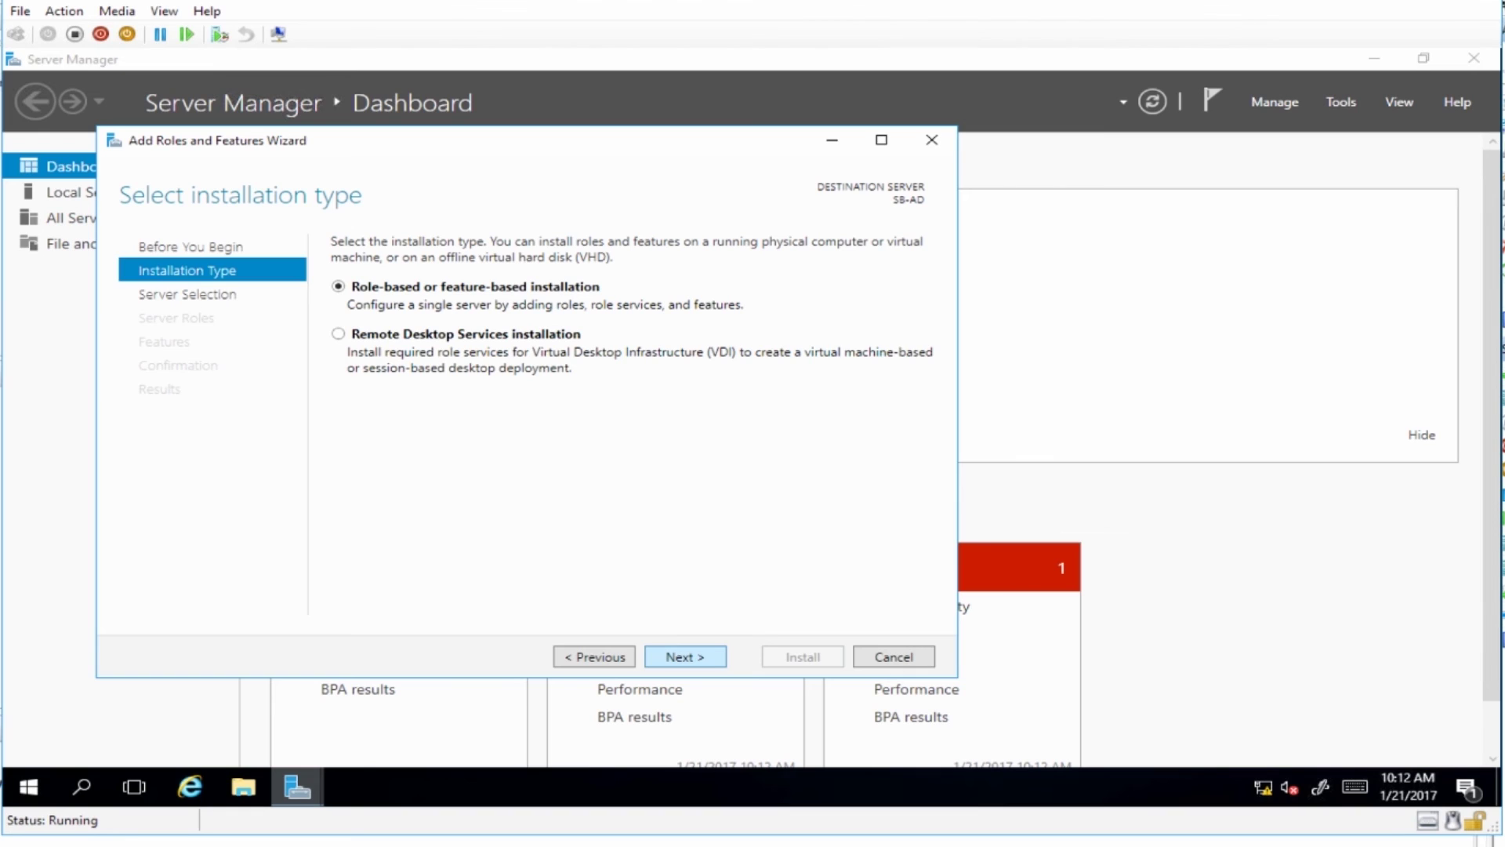
pyautogui.press('Return')
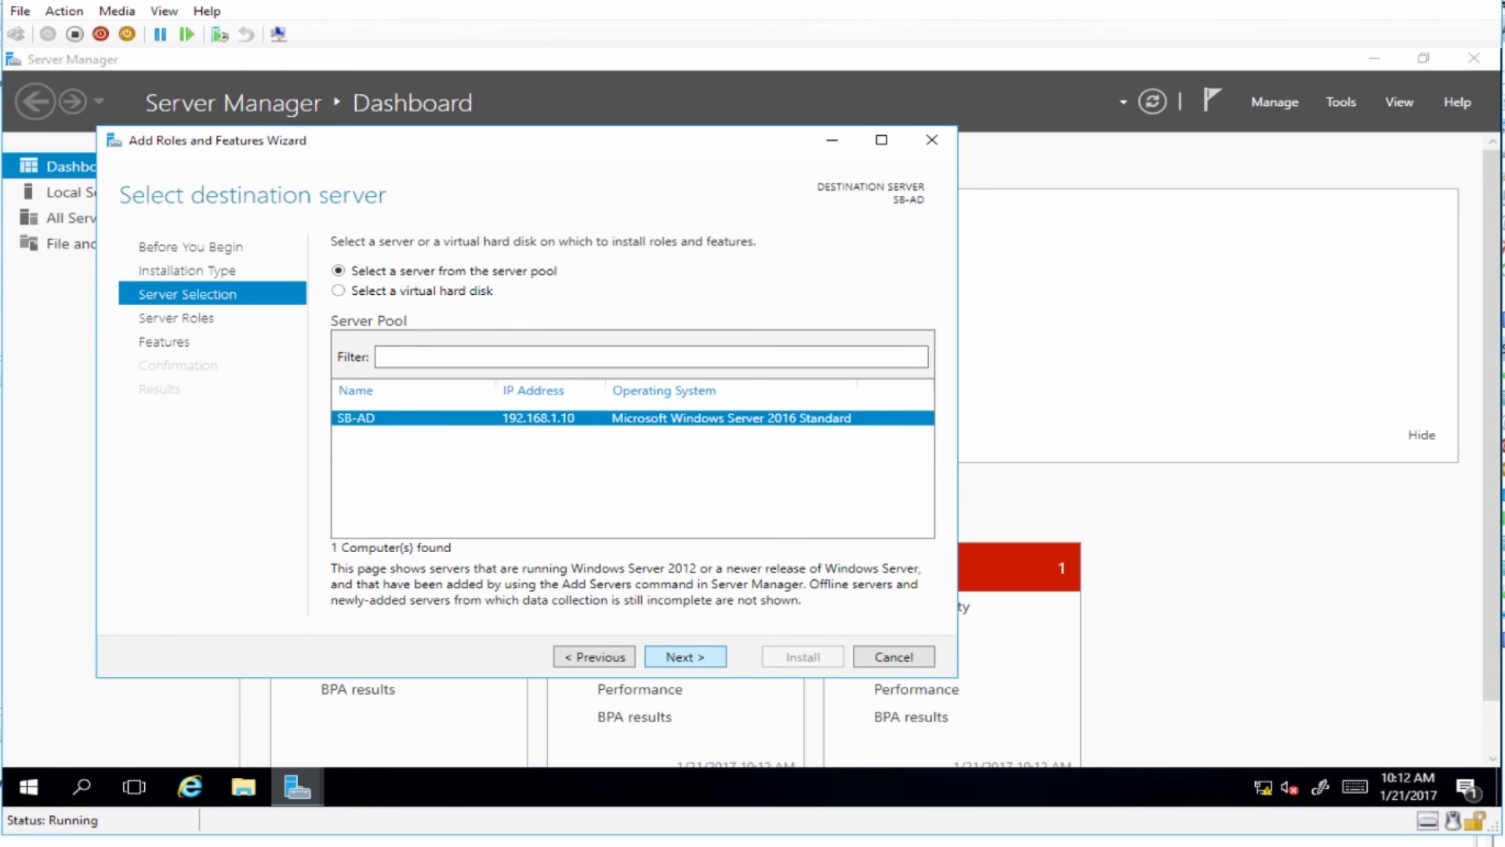
pyautogui.press('Return')
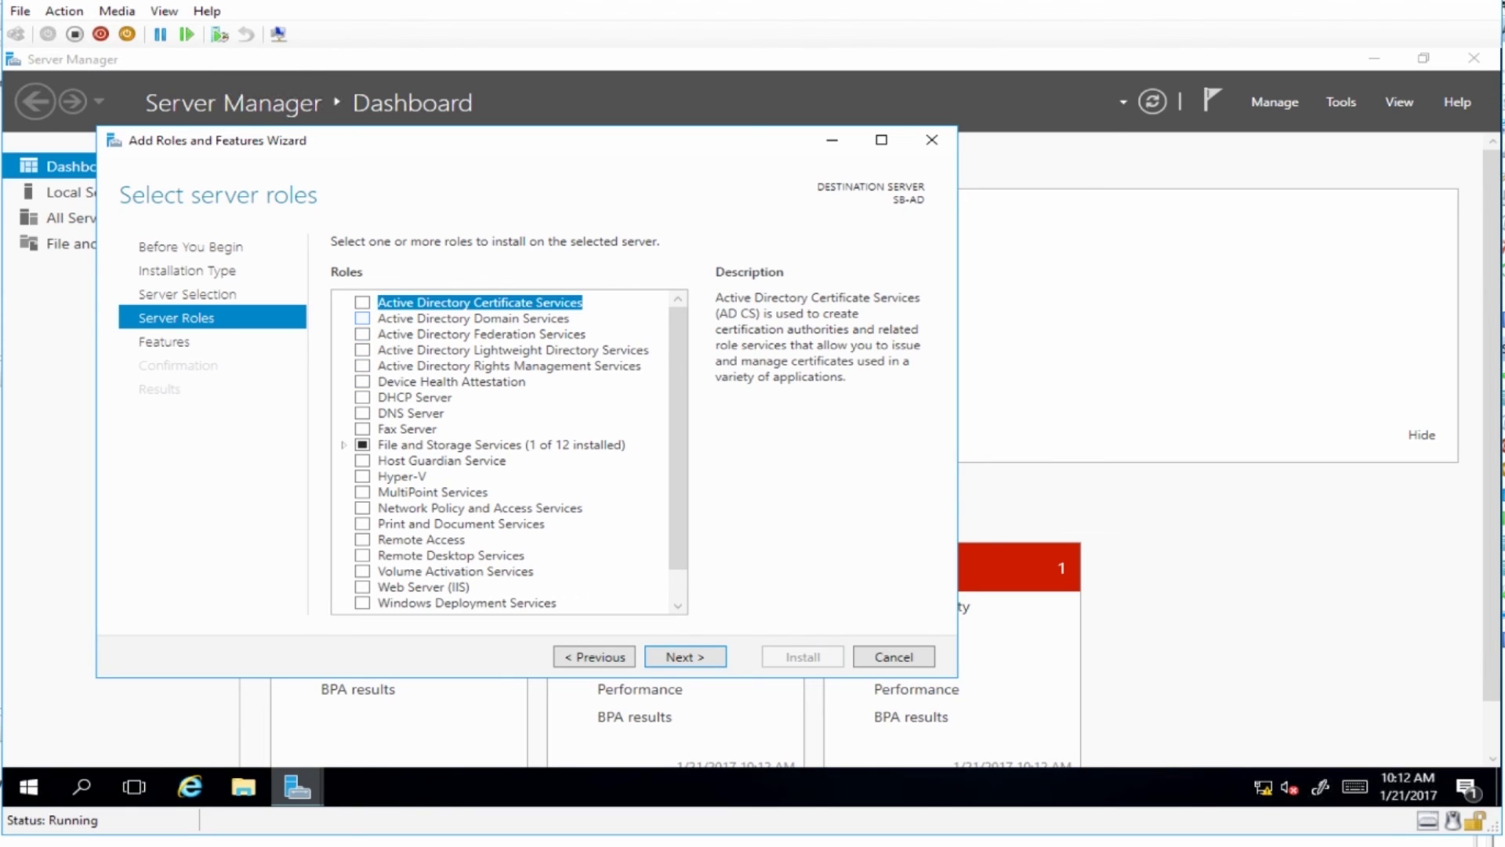
pyautogui.click(362, 318)
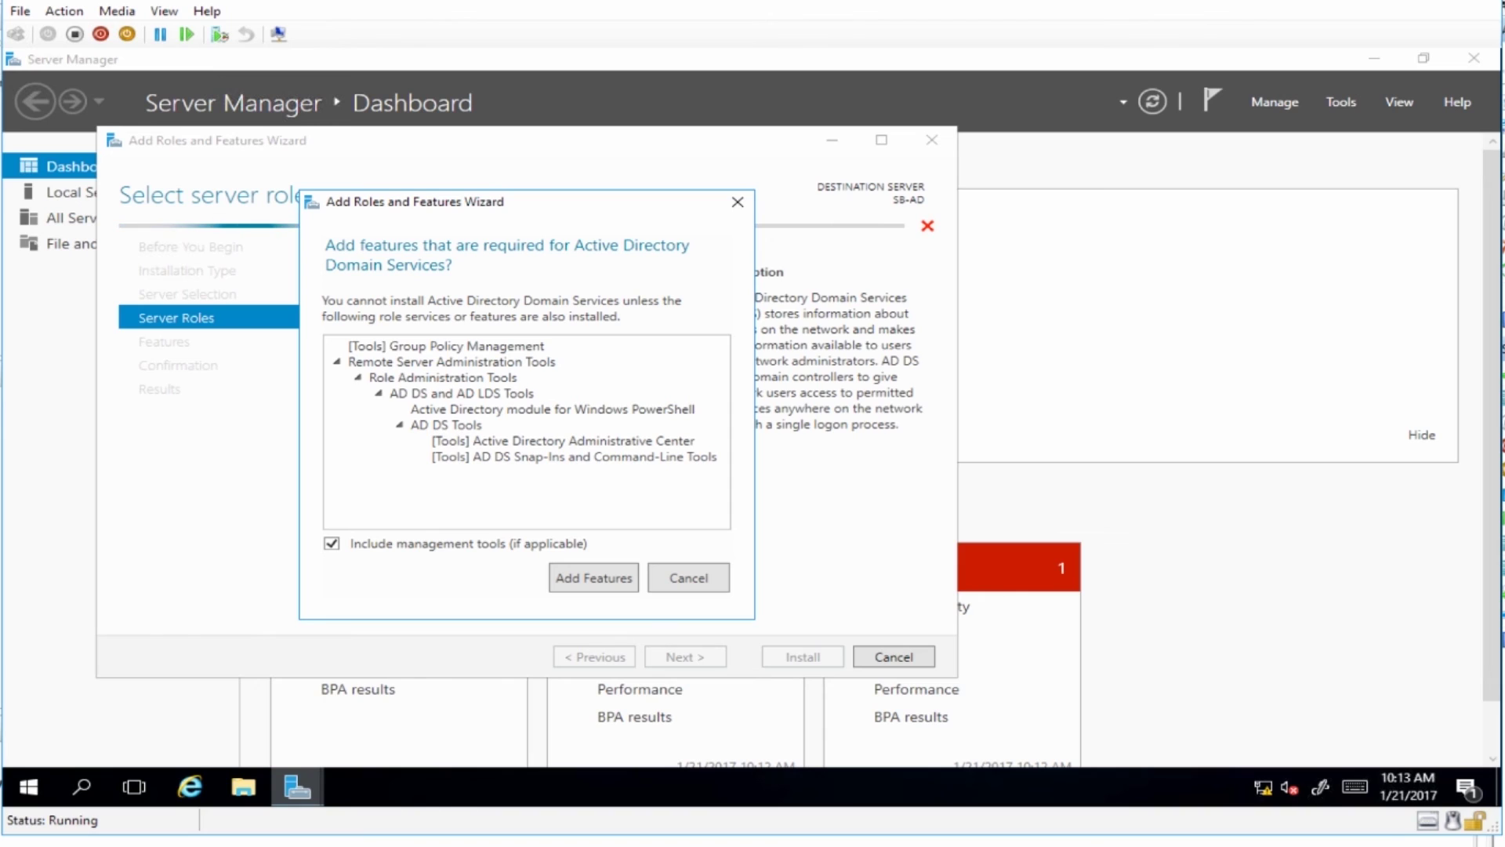
pyautogui.click(593, 578)
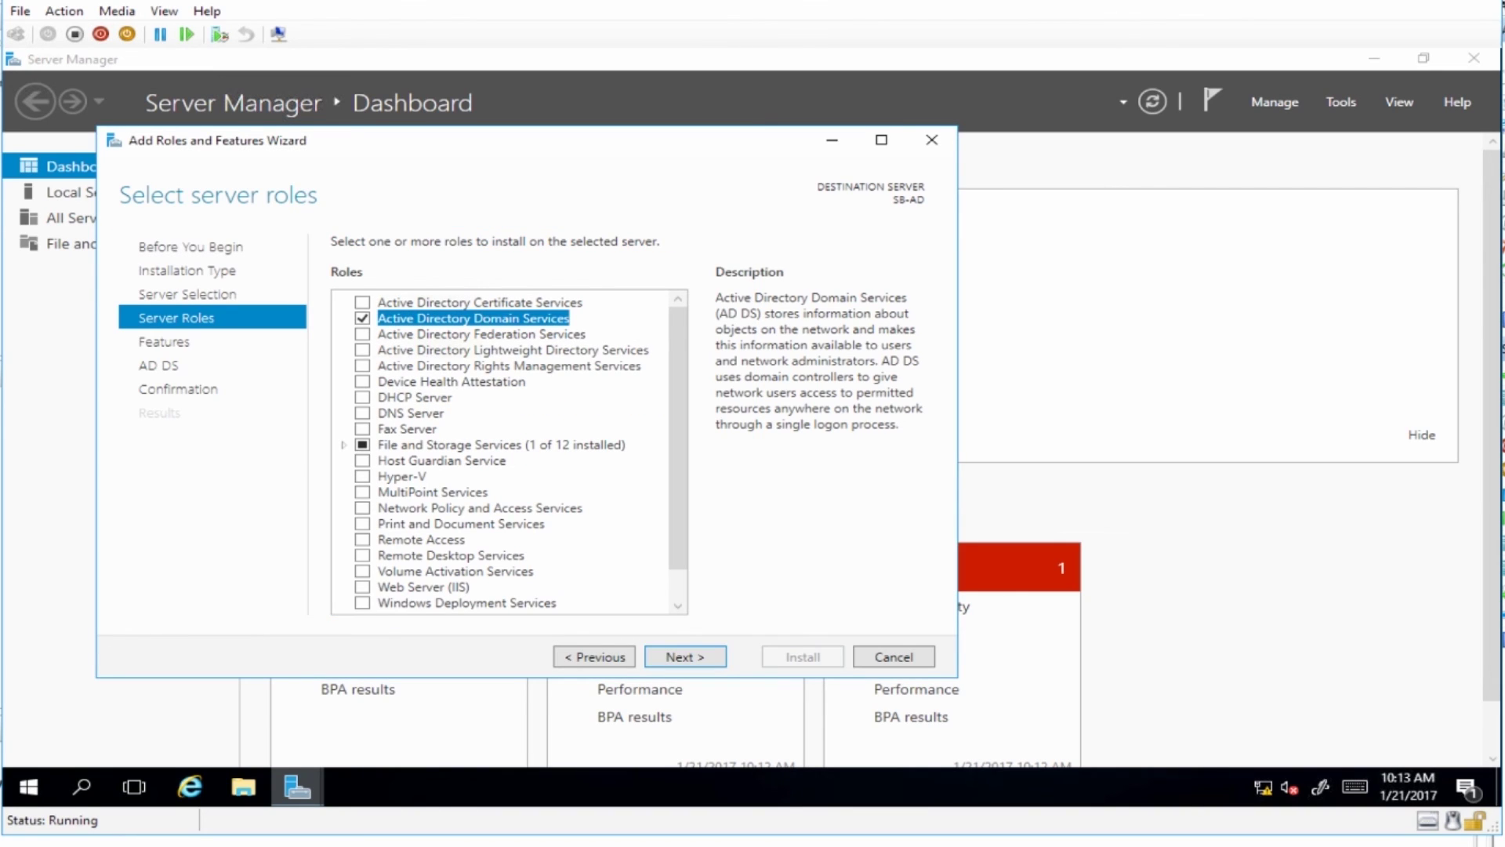
pyautogui.click(685, 656)
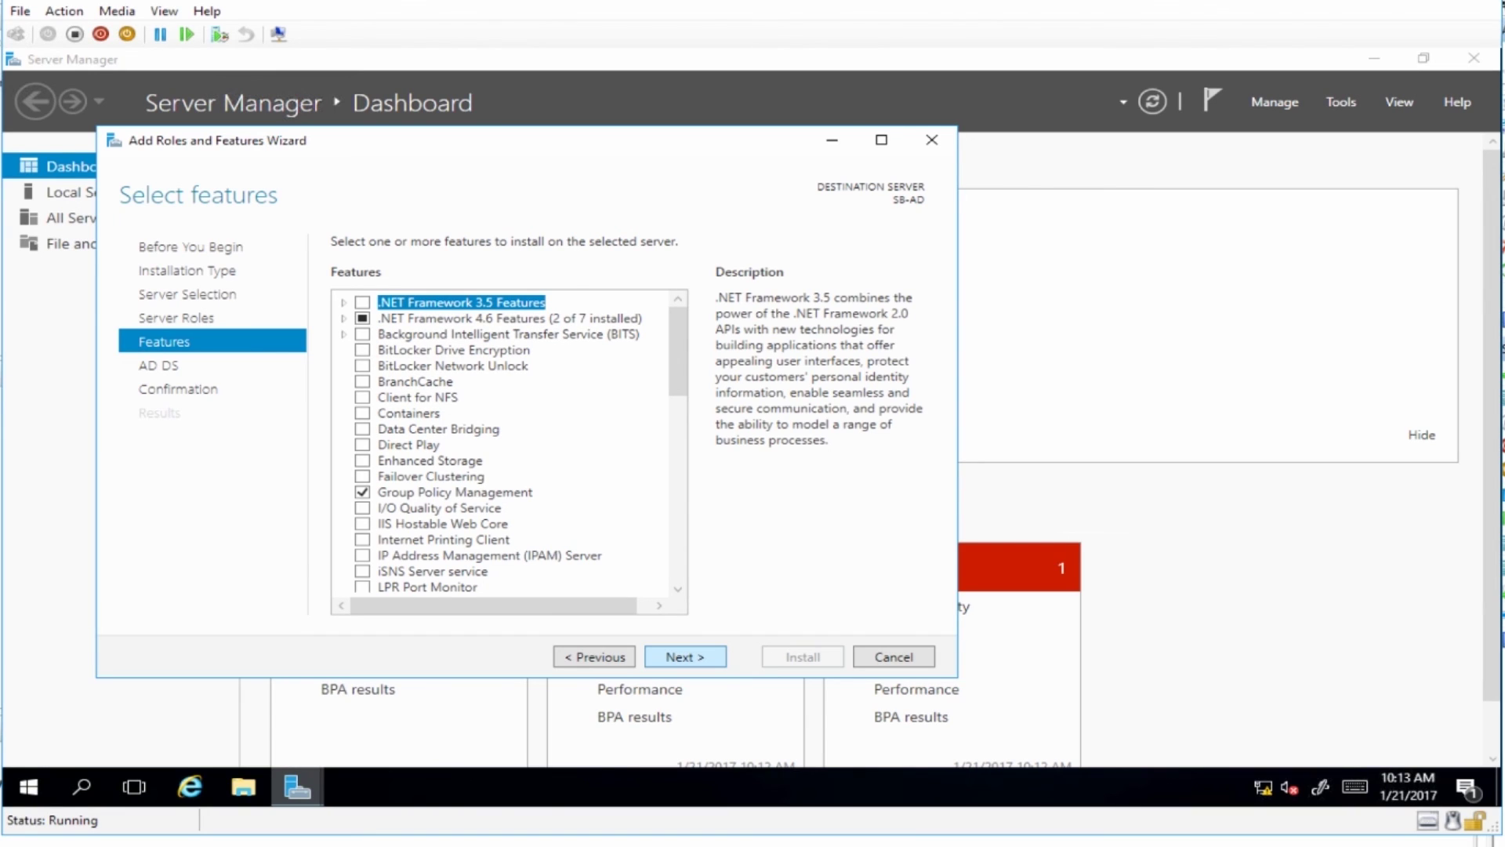
# Go past Select features and the AD DS information page to the confirmation summary.
pyautogui.click(685, 656)
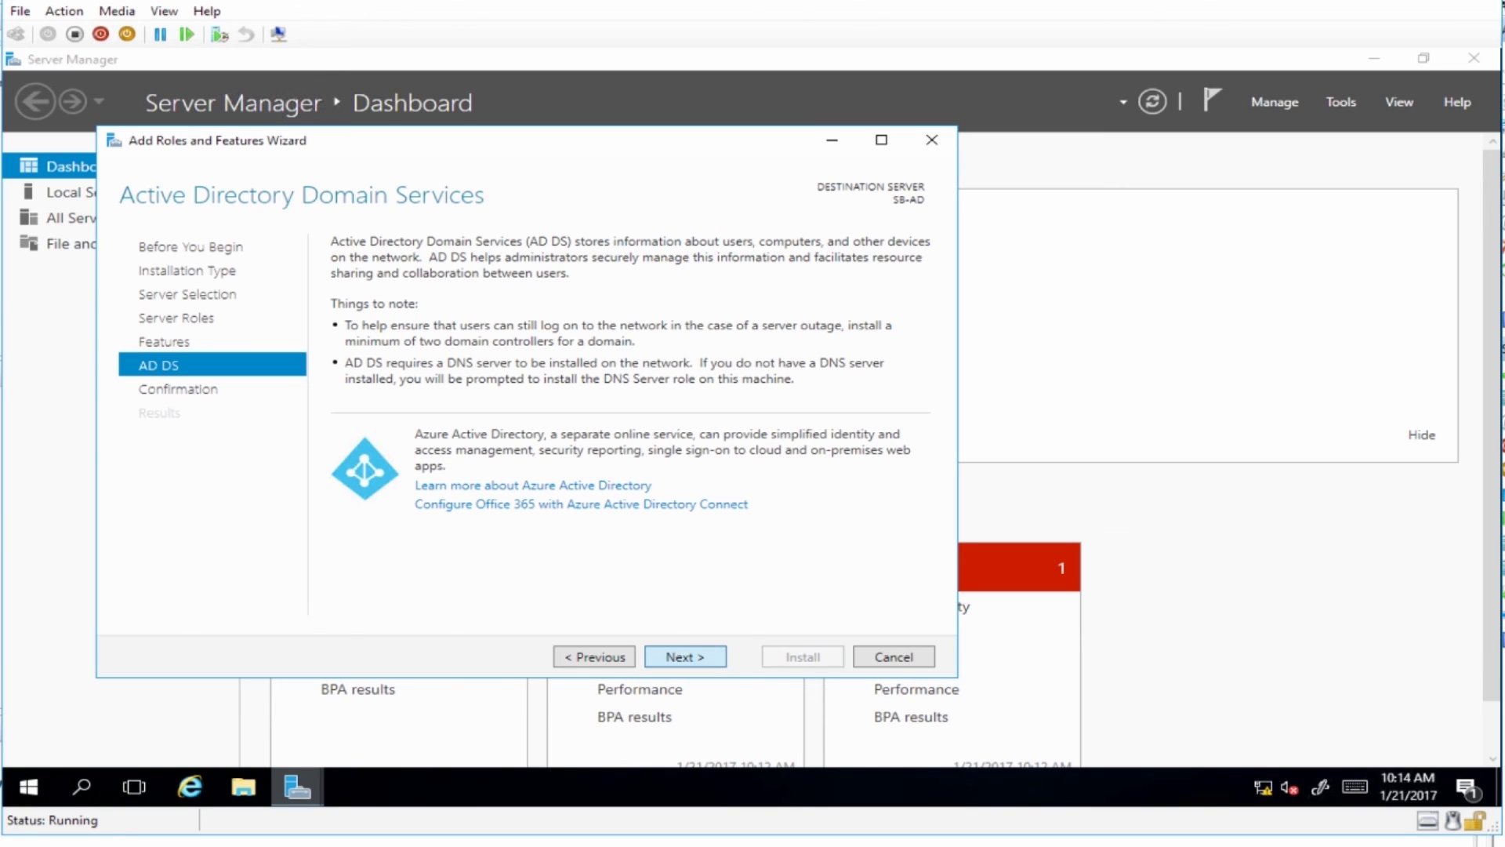
pyautogui.click(685, 657)
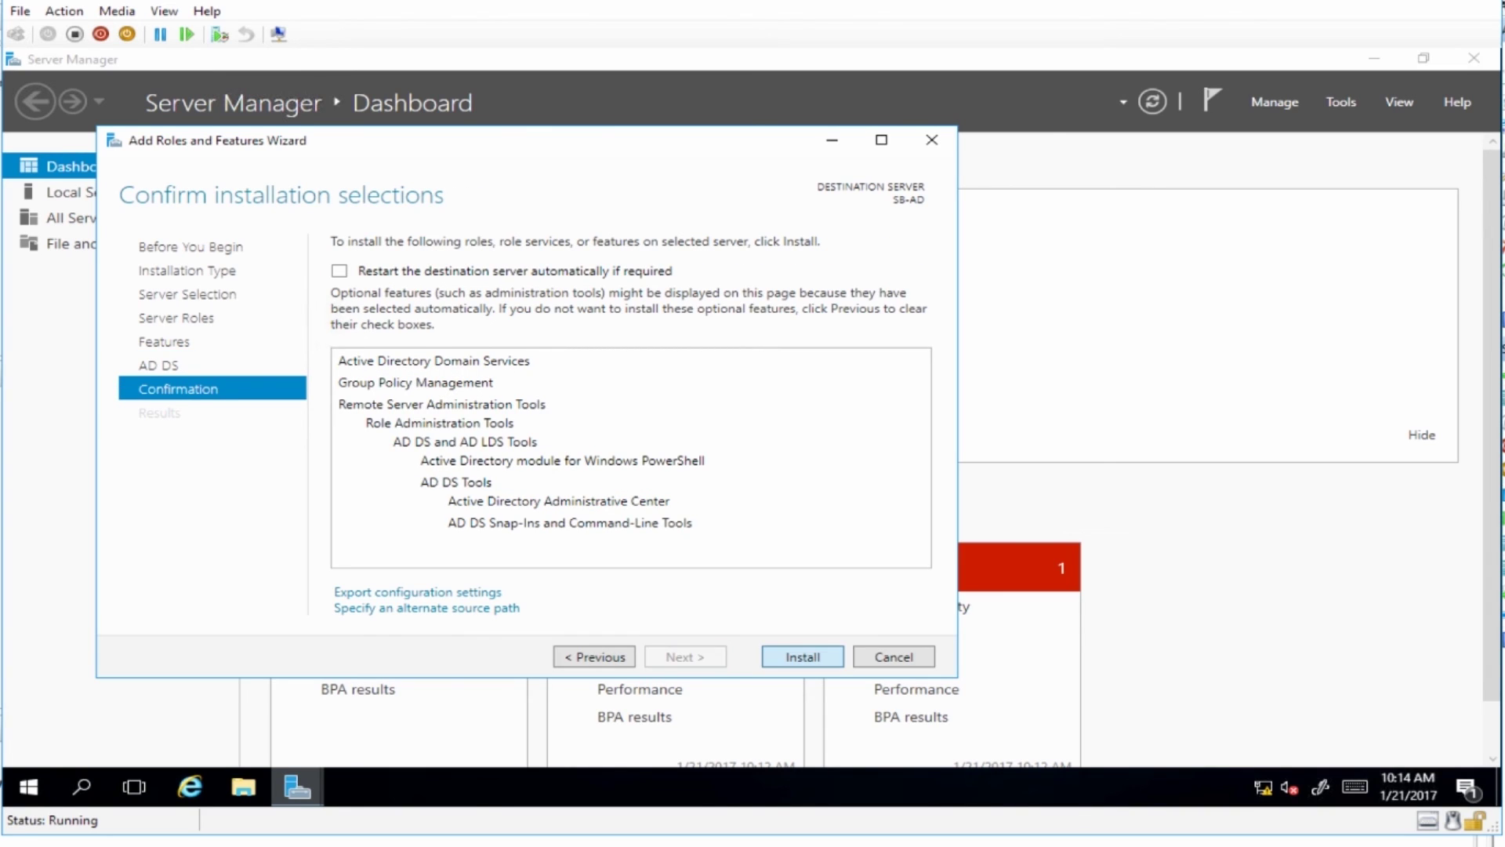
# Start installing Active Directory Domain Services and let it finish successfully.
pyautogui.click(803, 656)
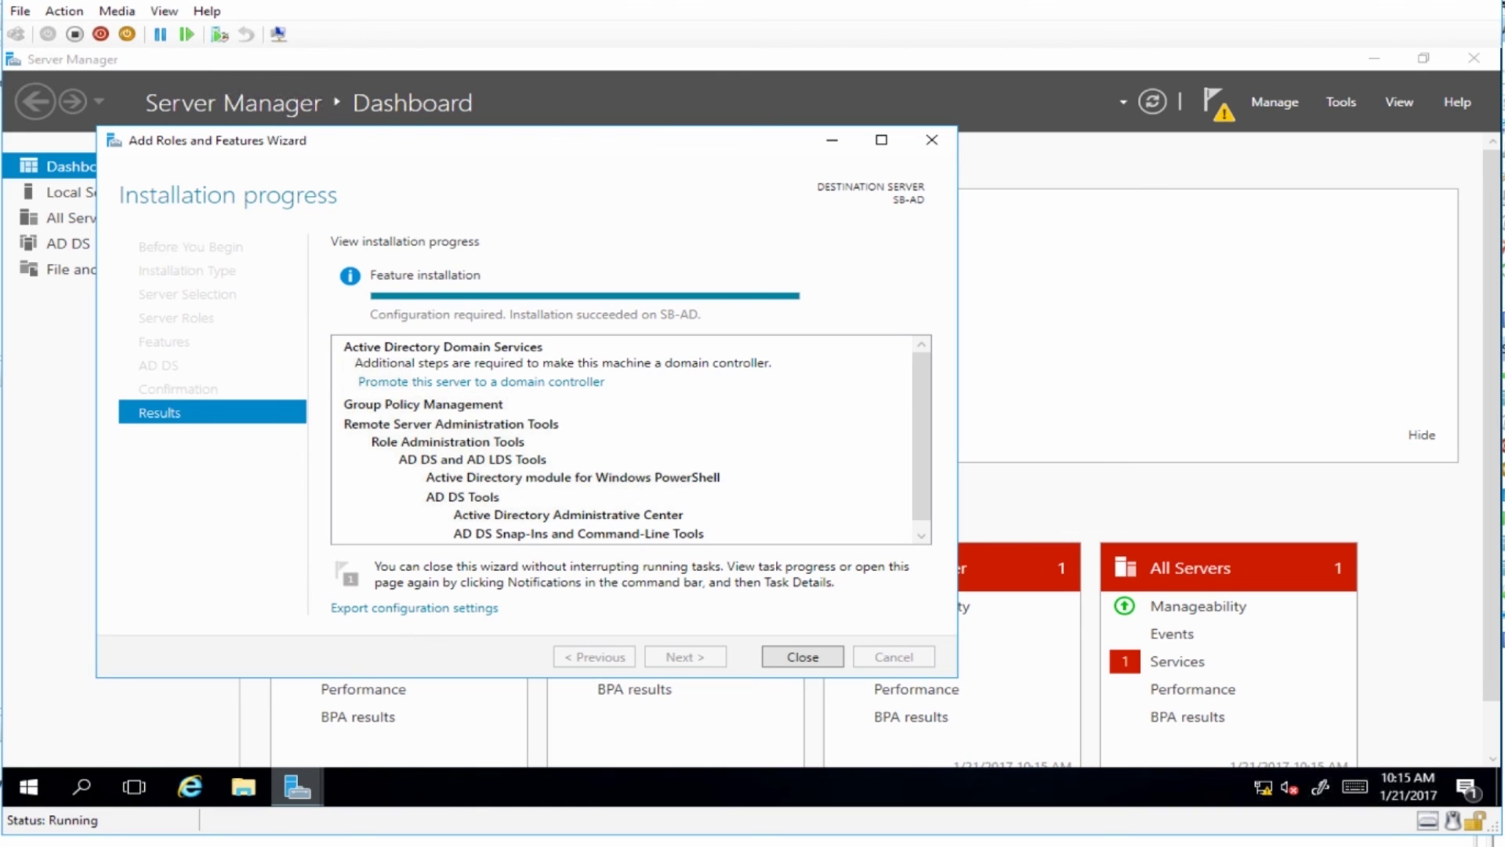
# Promote SB-AD with a new forest whose root domain name is sandbox.local.
pyautogui.click(482, 382)
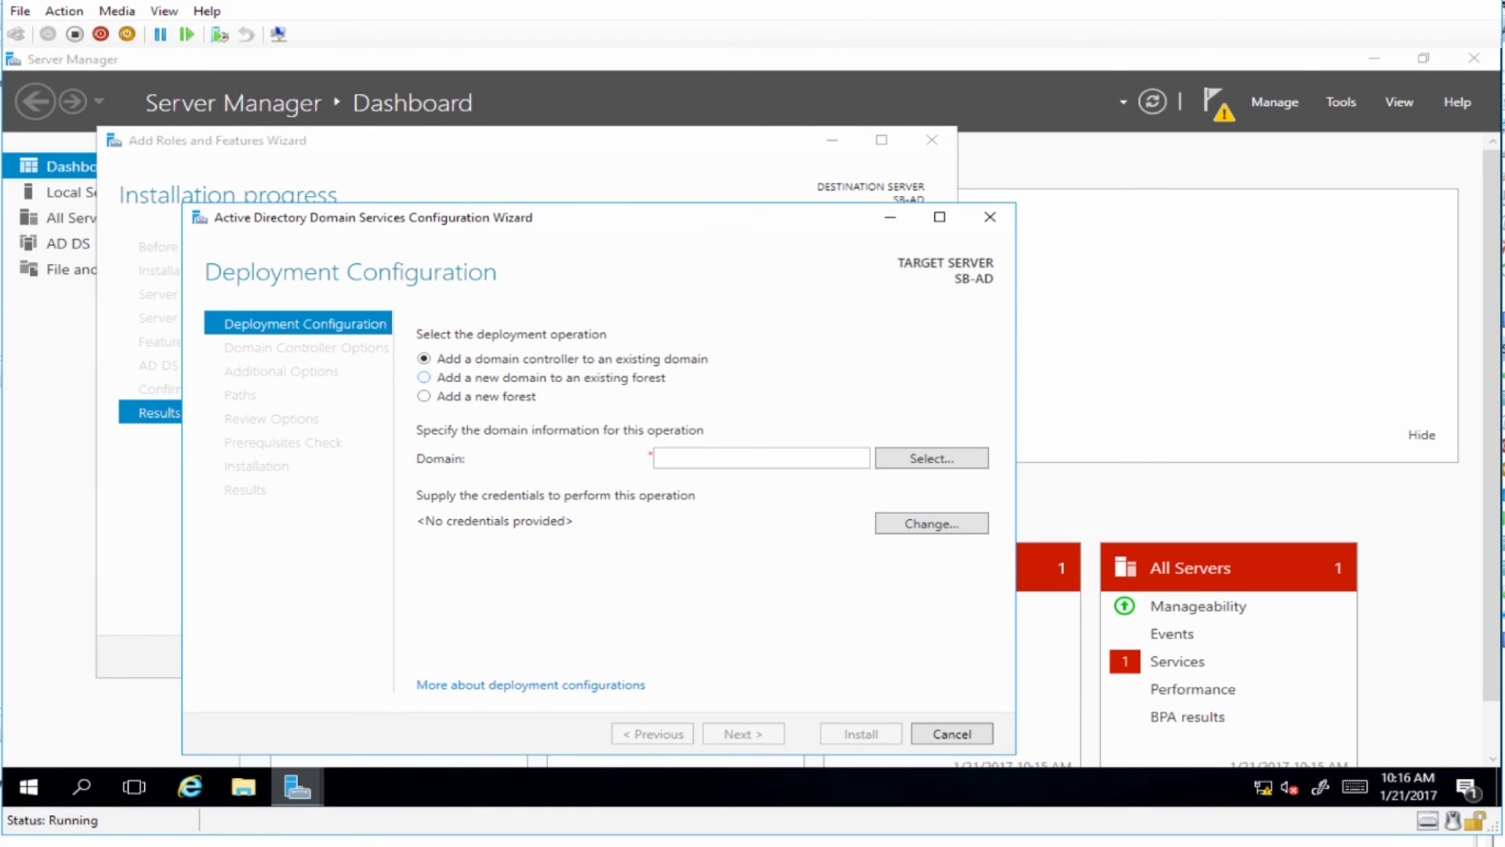
pyautogui.click(424, 395)
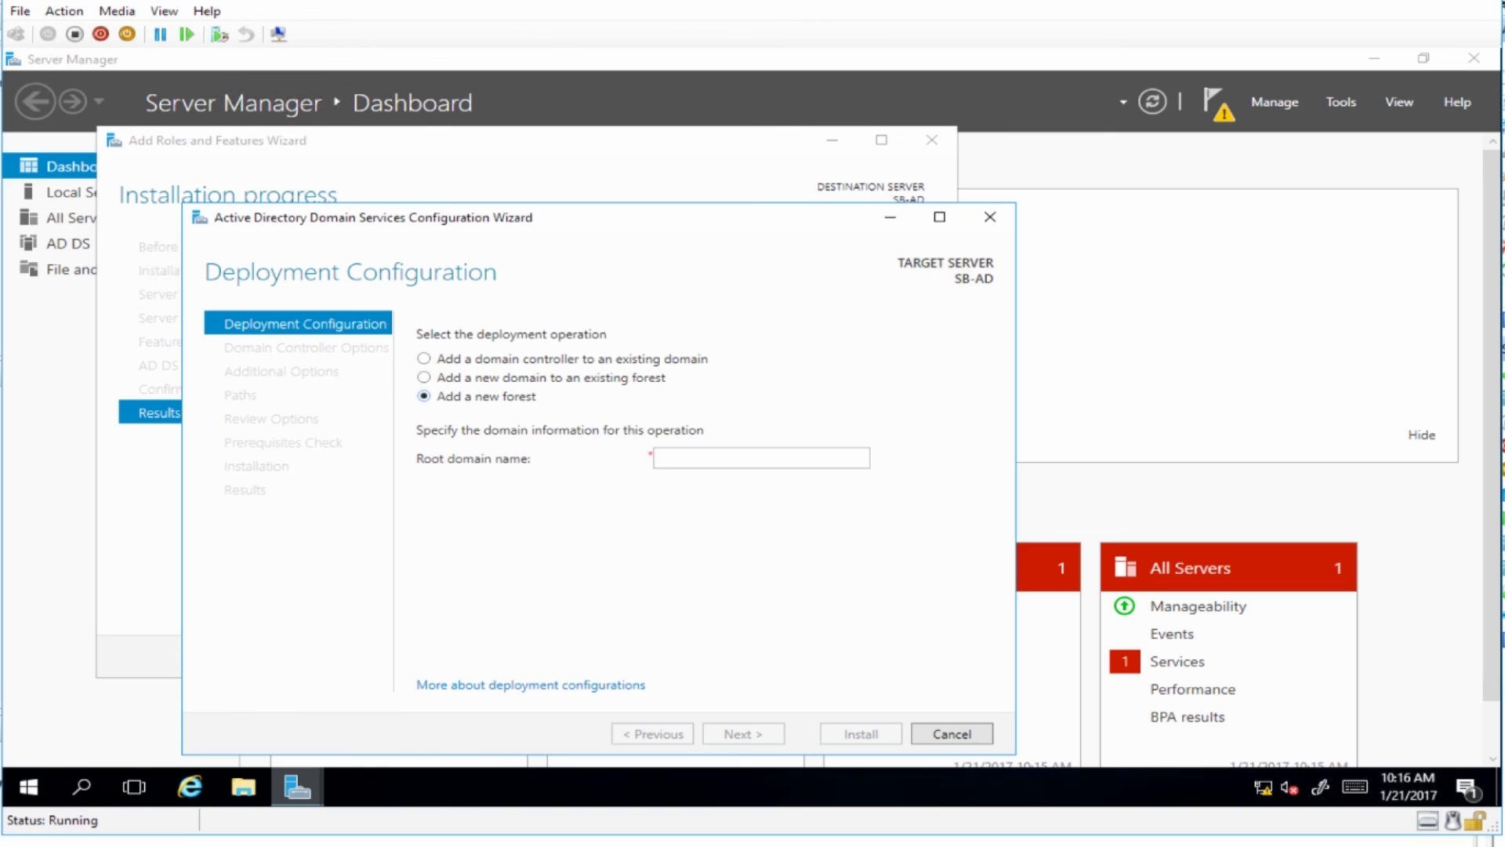
pyautogui.click(669, 459)
pyautogui.write('sandbo')
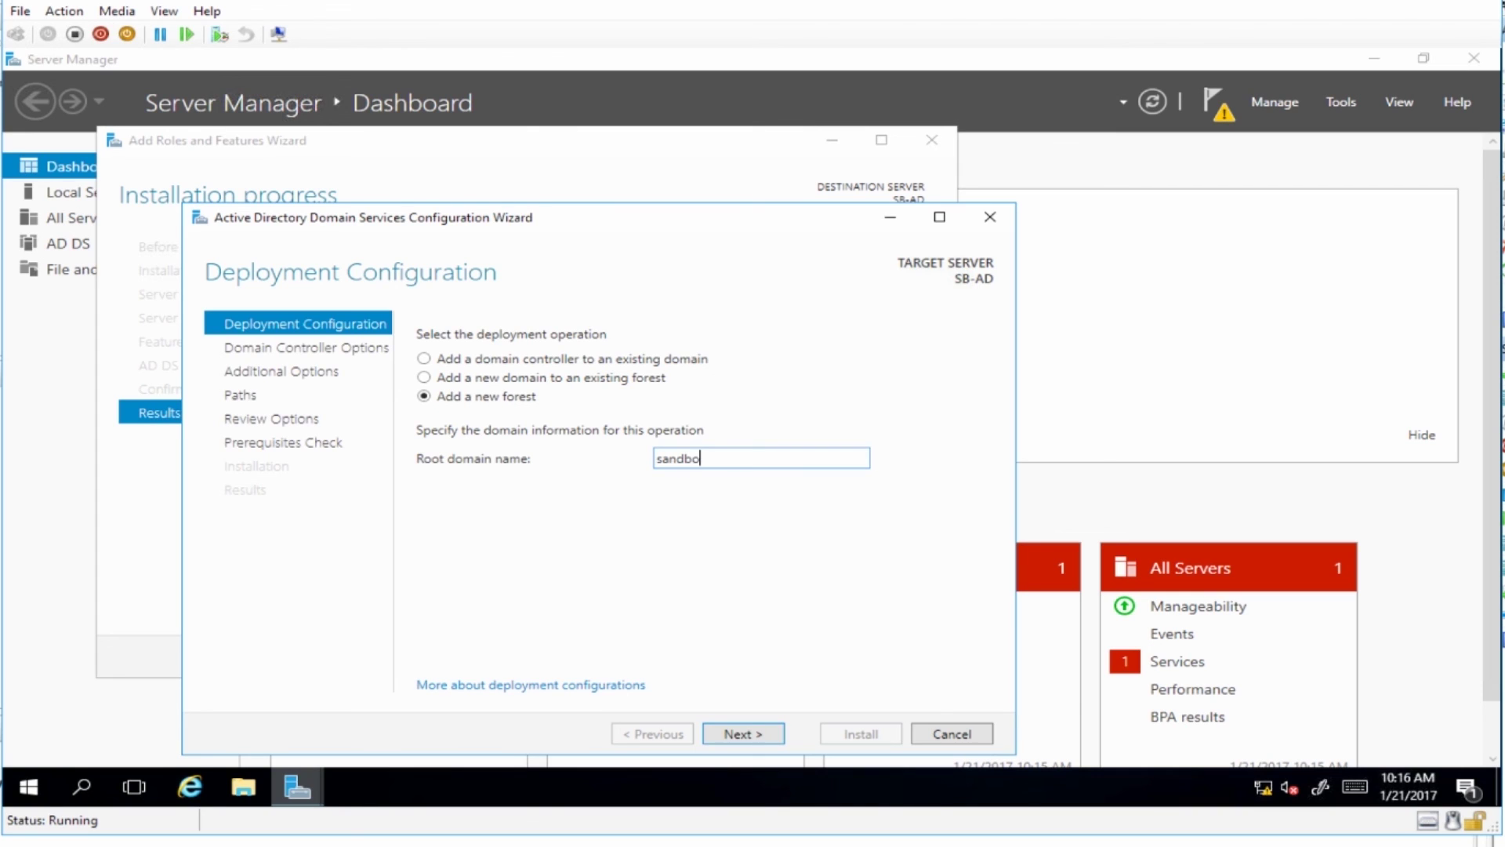
pyautogui.write('x.local')
pyautogui.click(743, 734)
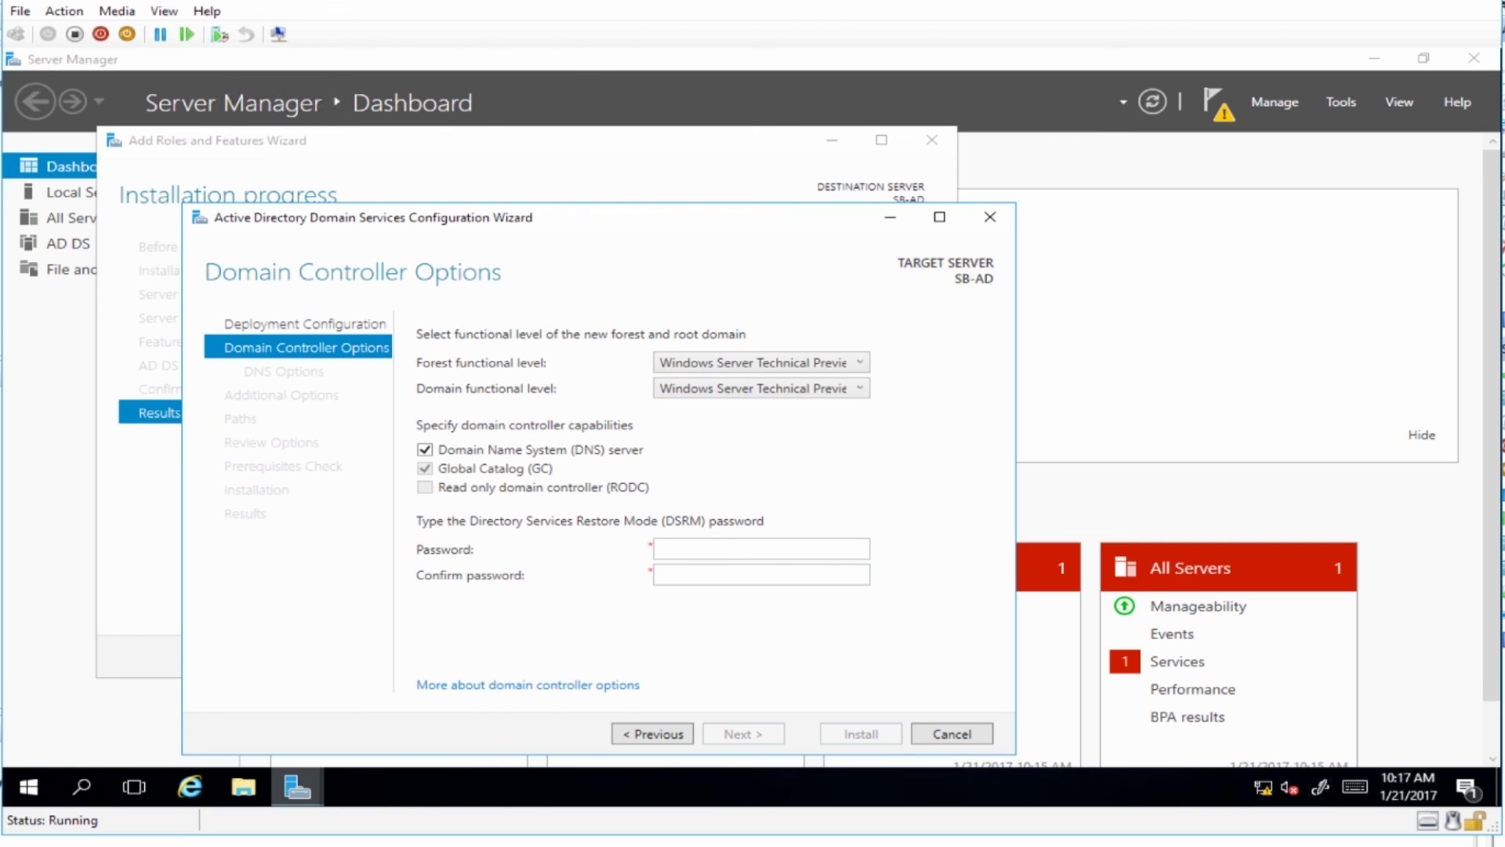
# Enter and confirm the Directory Services Restore Mode password, then proceed to DNS Options.
pyautogui.click(761, 549)
pyautogui.write('••••••')
pyautogui.press('Tab')
pyautogui.write('••••')
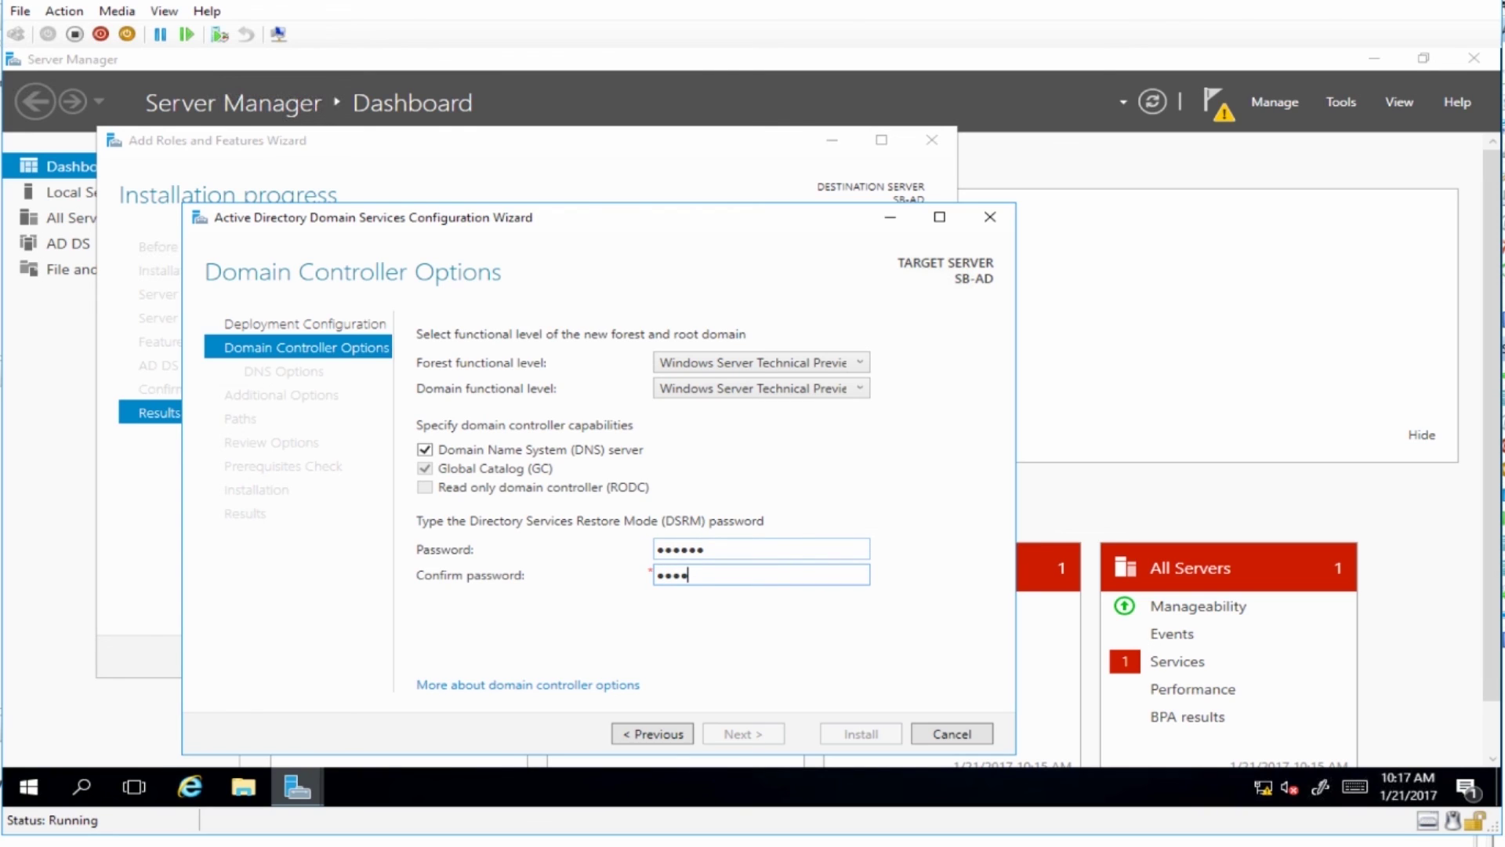
pyautogui.write('••')
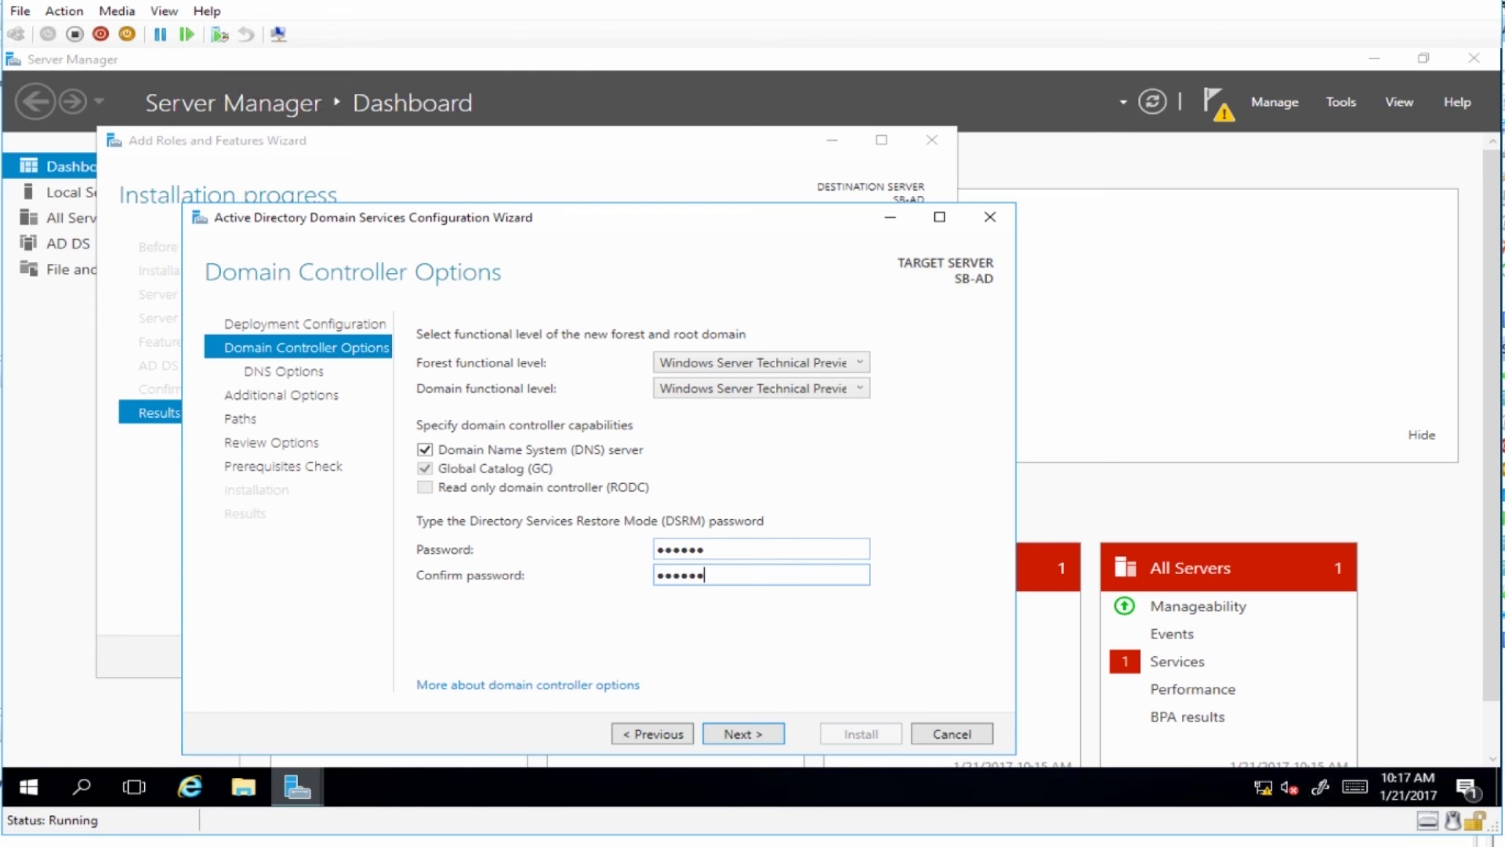
pyautogui.press('Return')
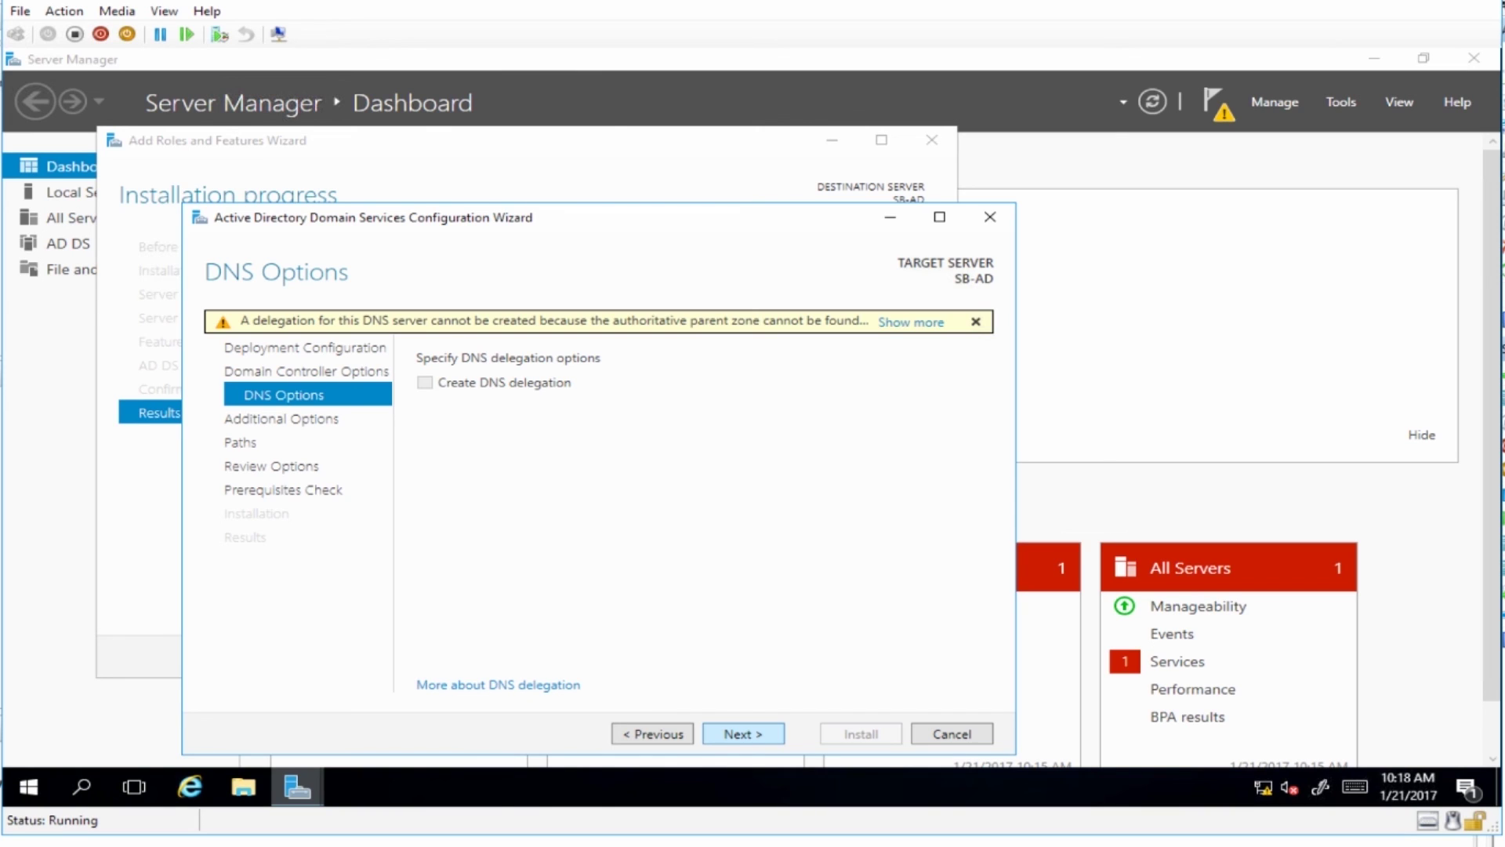
# Keep the default DNS options and the NetBIOS name SANDBOX to reach Paths.
pyautogui.click(743, 734)
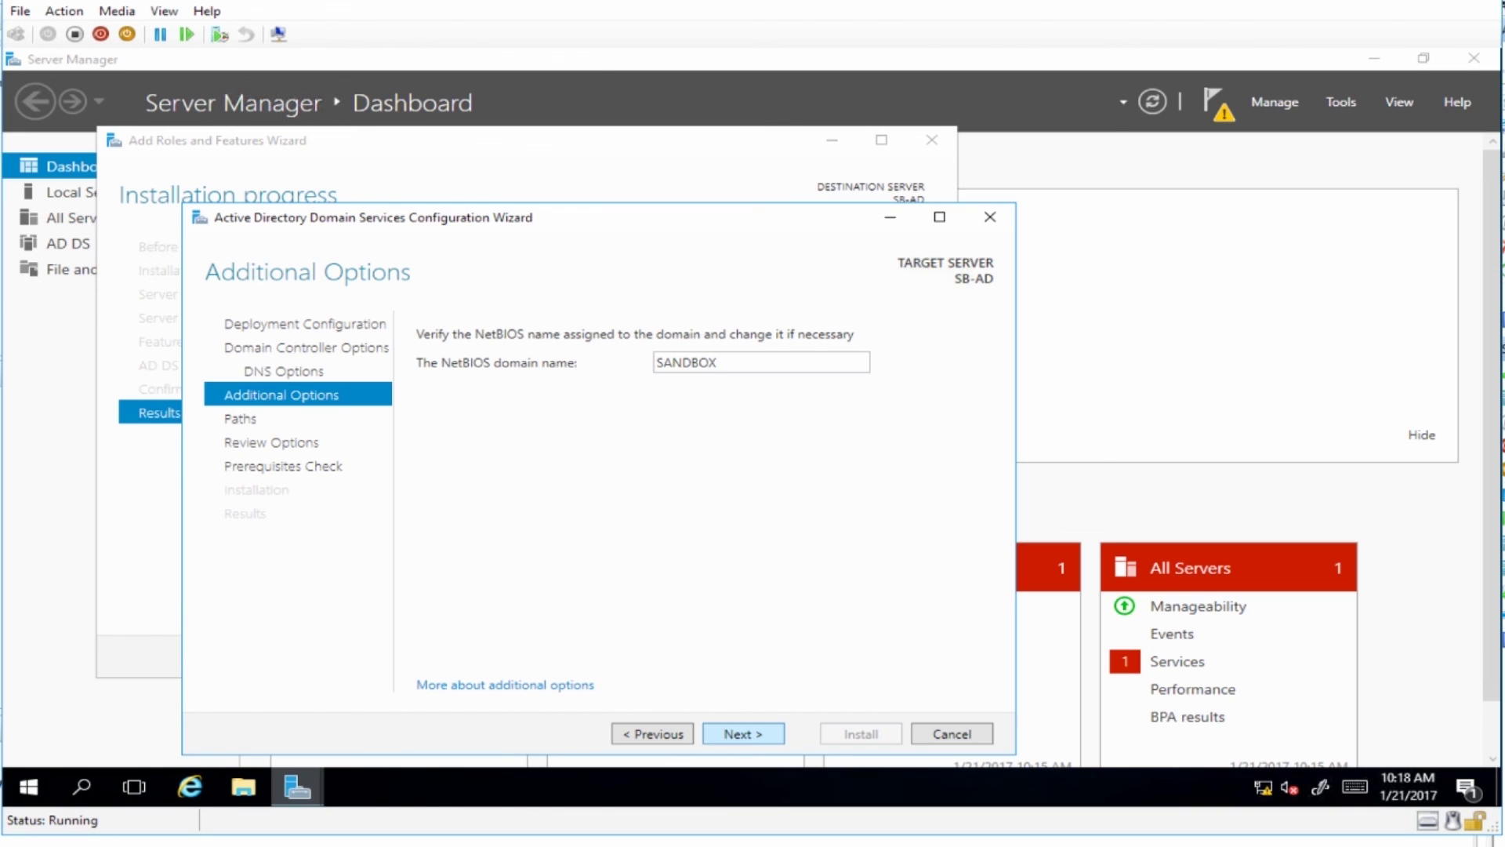
pyautogui.press('Return')
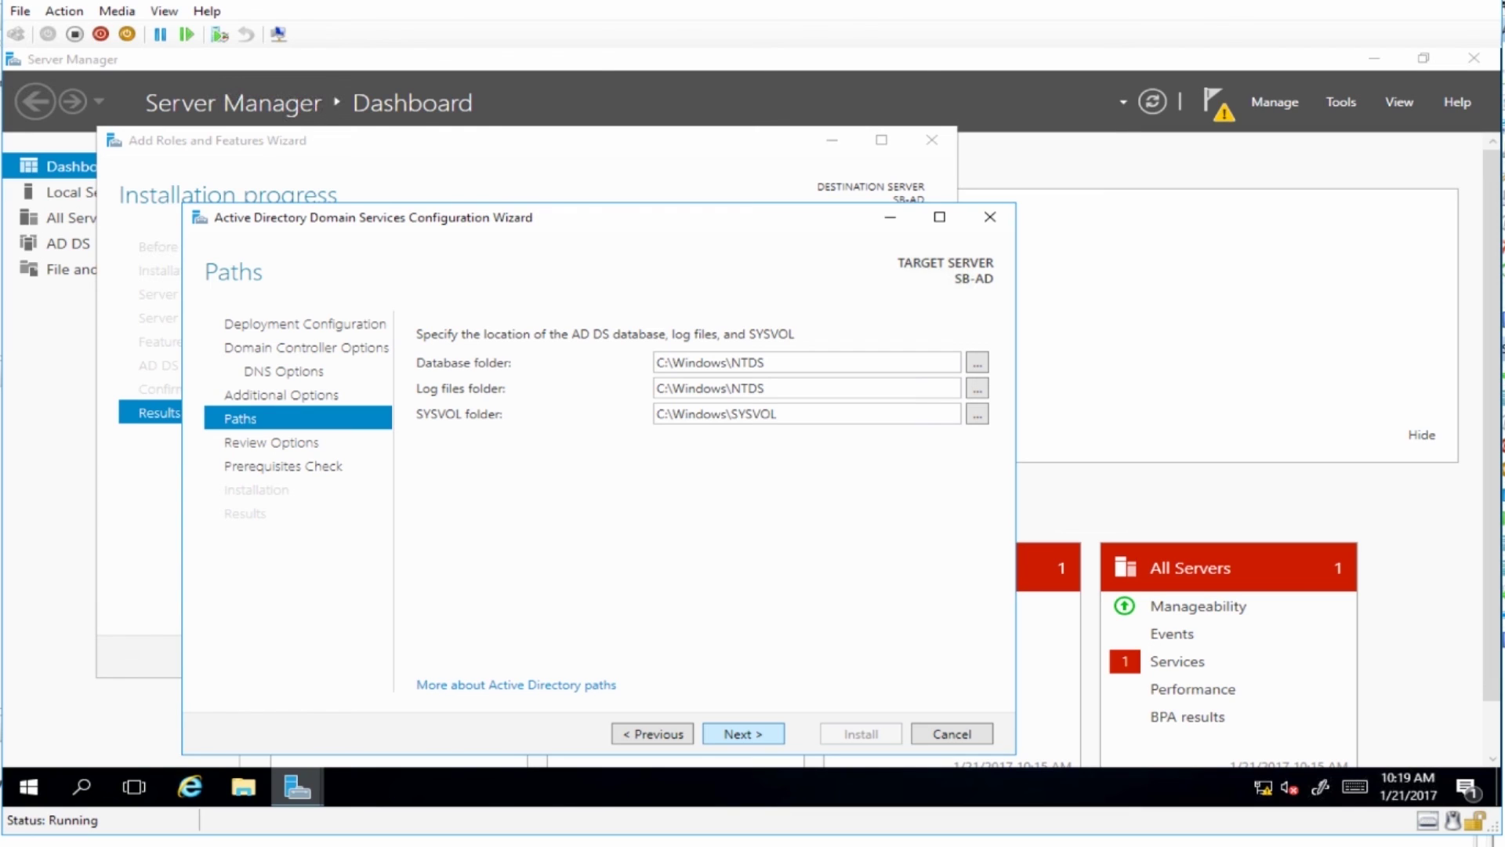
# Keep the default NTDS and SYSVOL paths, review the options, and view the PowerShell script.
pyautogui.press('Return')
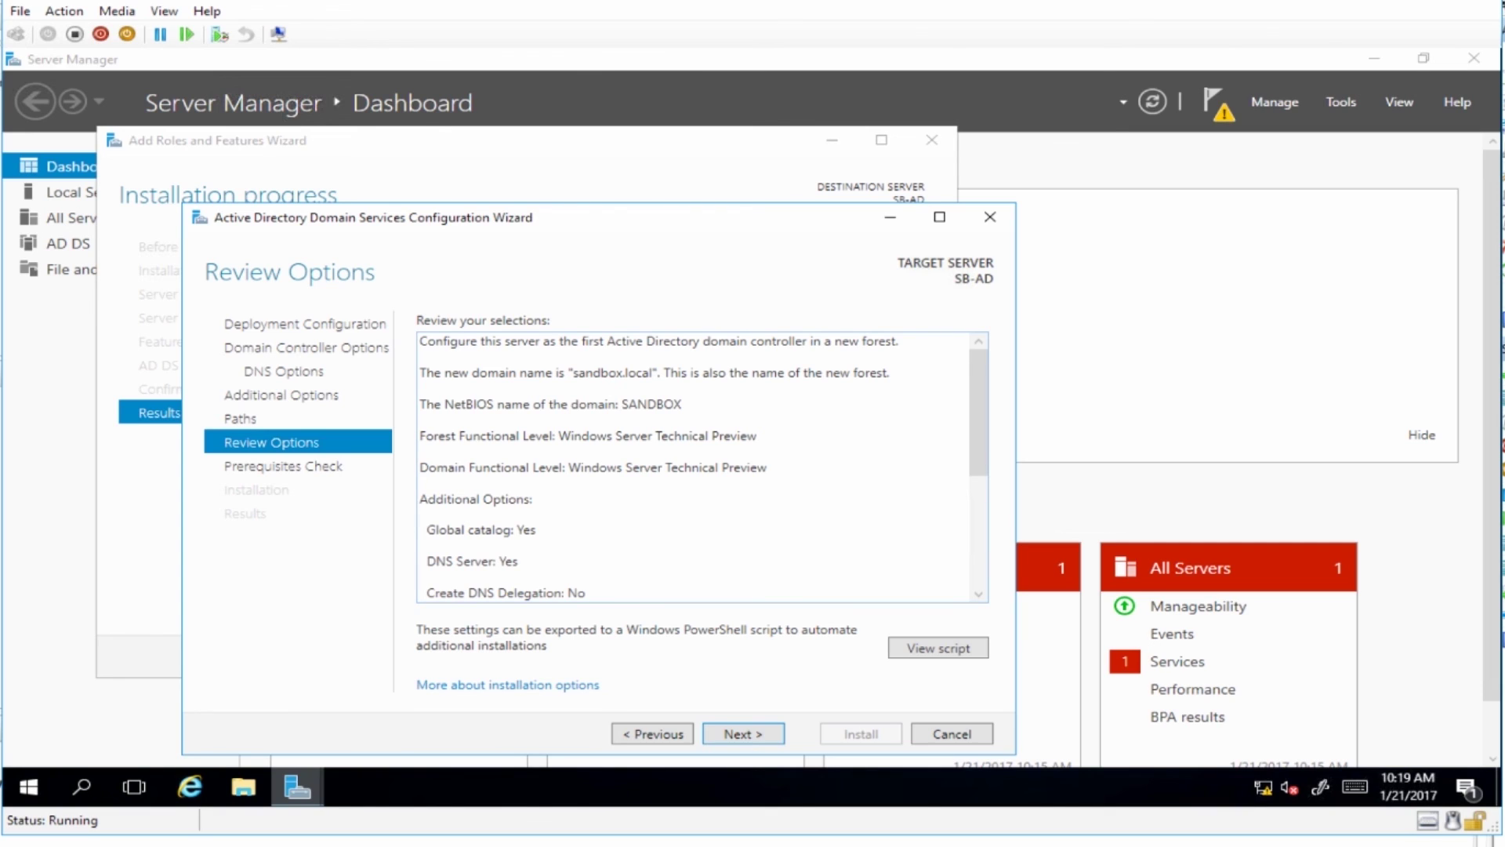
pyautogui.scroll(-3, 694, 467)
pyautogui.scroll(-2, 693, 467)
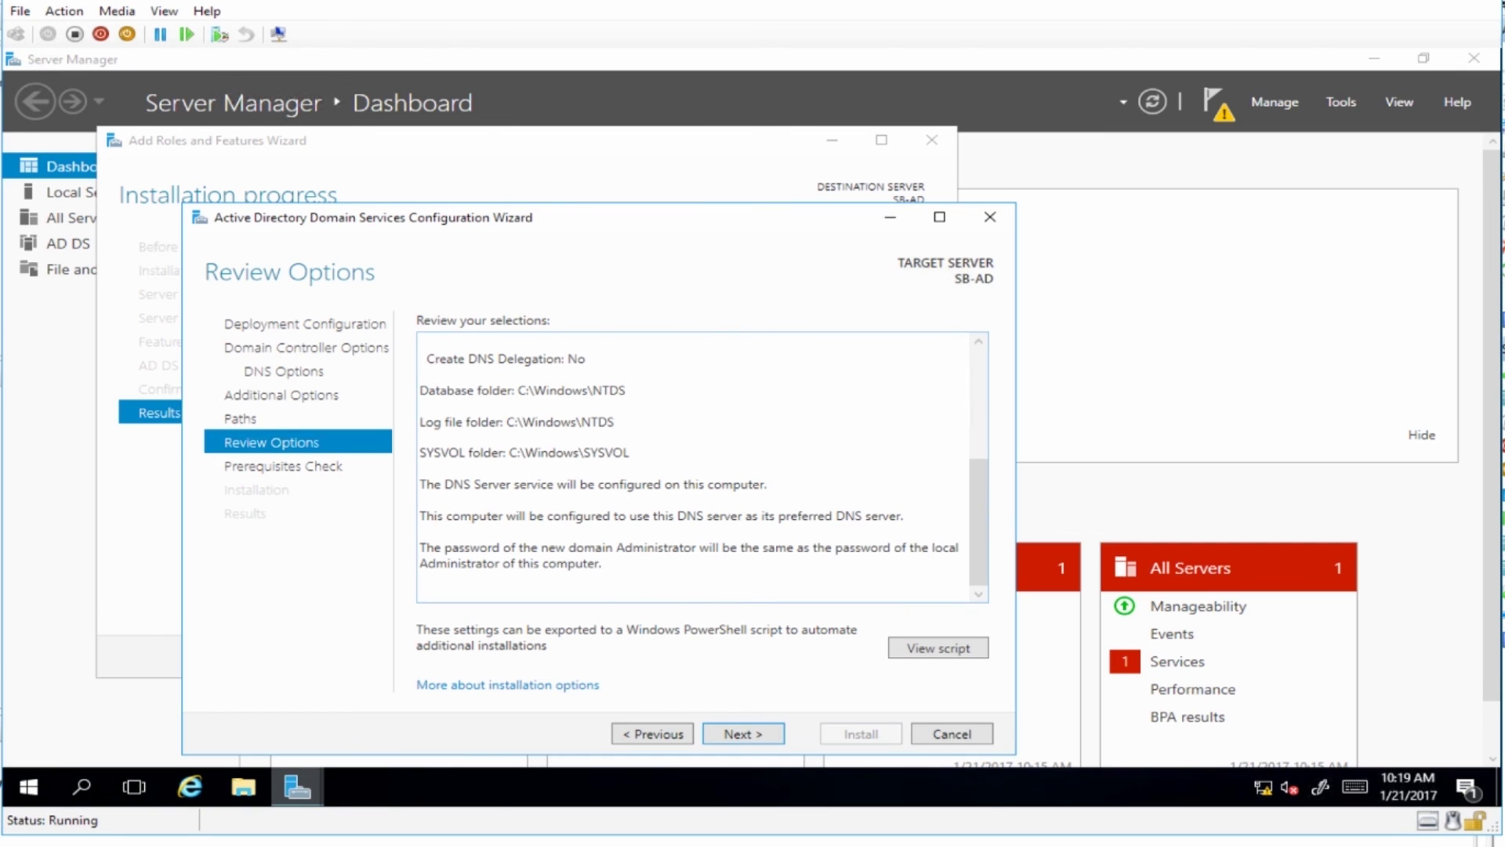
pyautogui.click(938, 648)
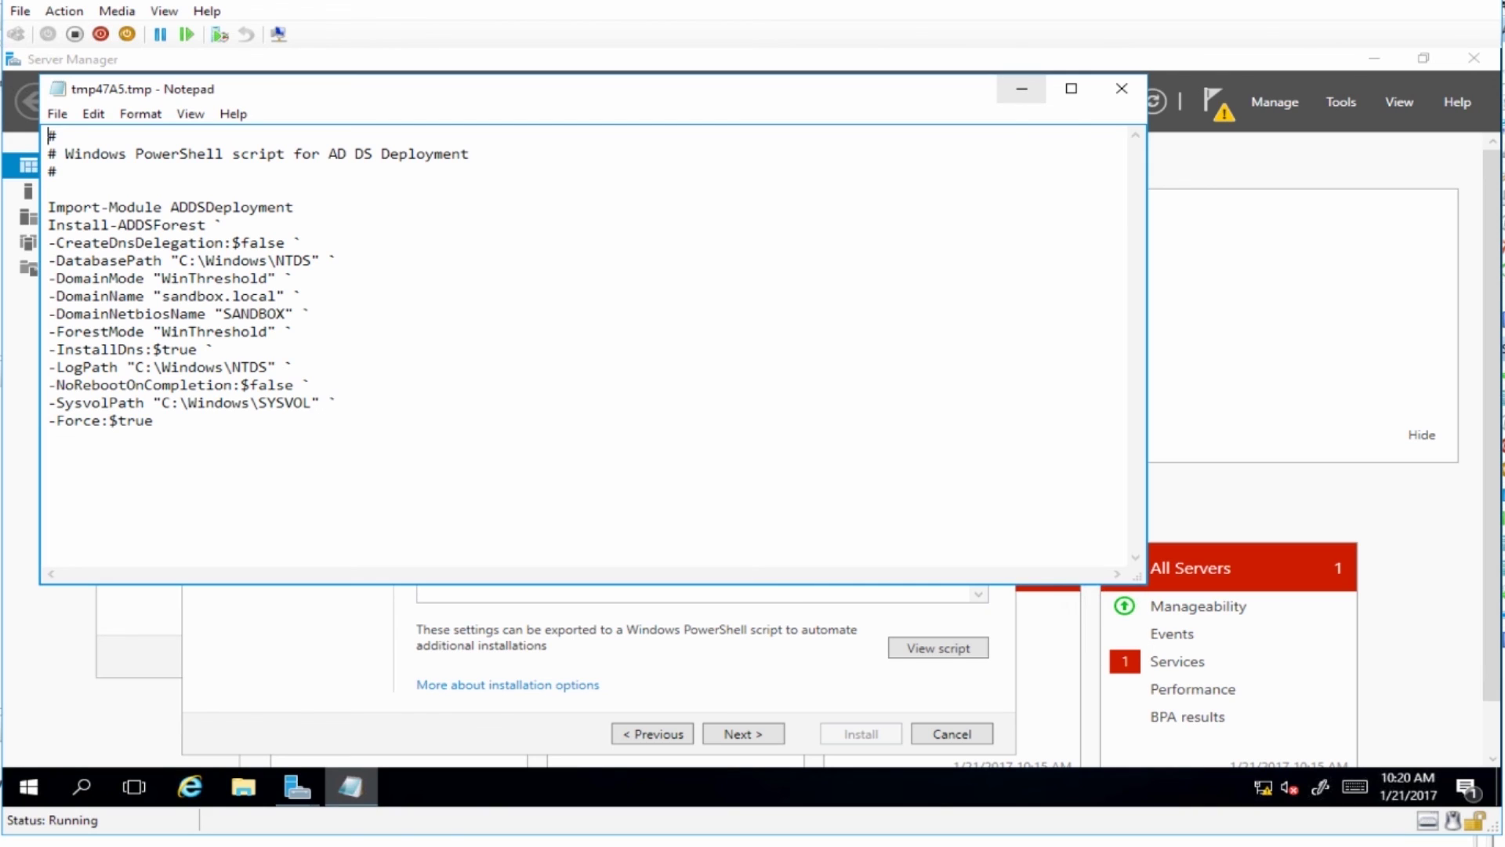
# Minimize the Notepad deployment script to return to the wizard's Review Options page.
pyautogui.click(1022, 88)
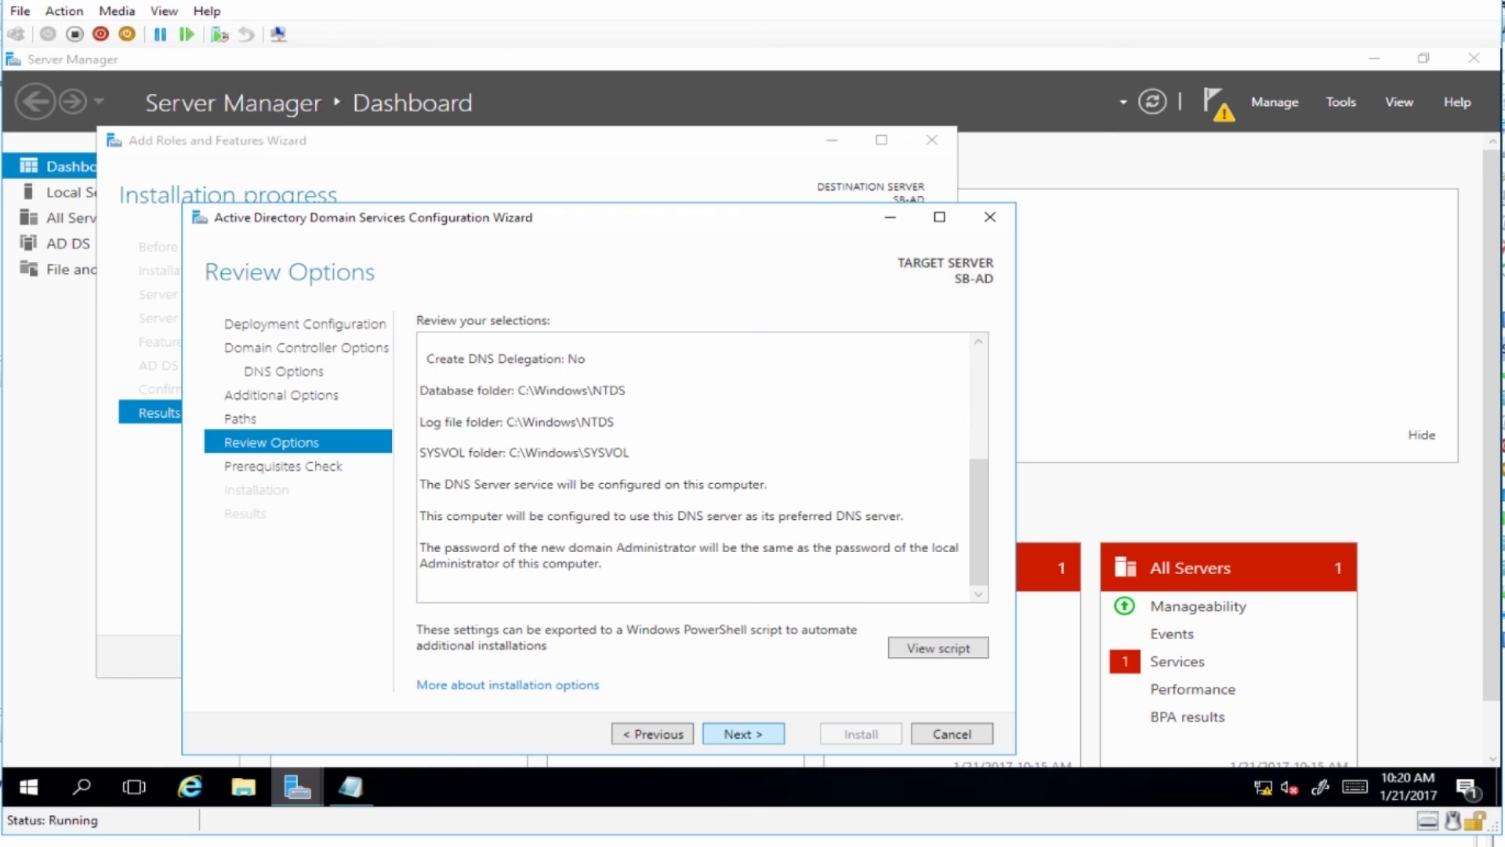
# Run the prerequisites check, review the DNS delegation and cryptography warnings, and start the sandbox.local install.
pyautogui.click(744, 733)
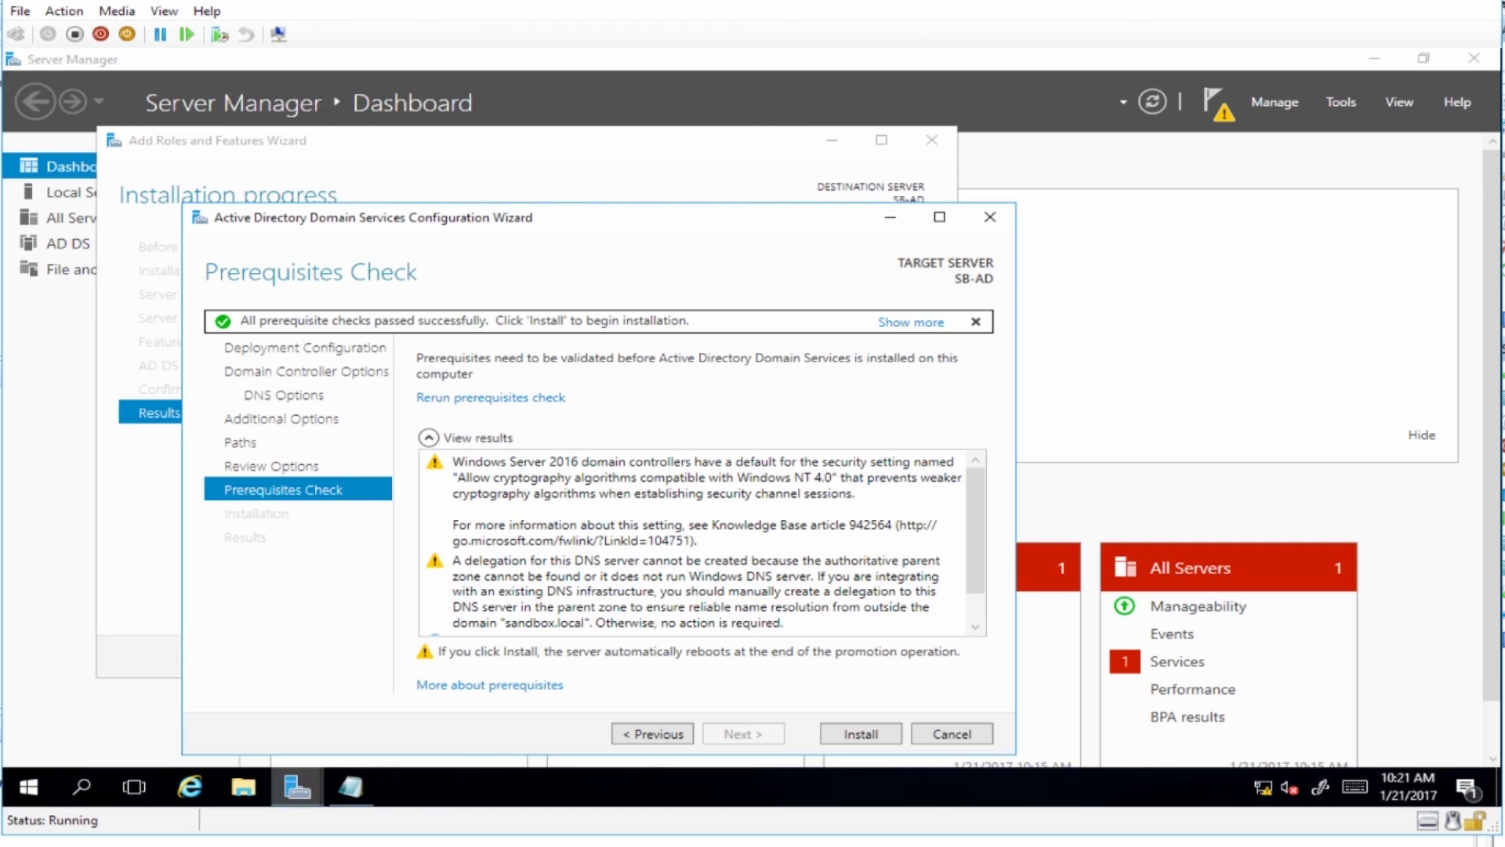
pyautogui.moveTo(975, 530); pyautogui.dragTo(975, 556)
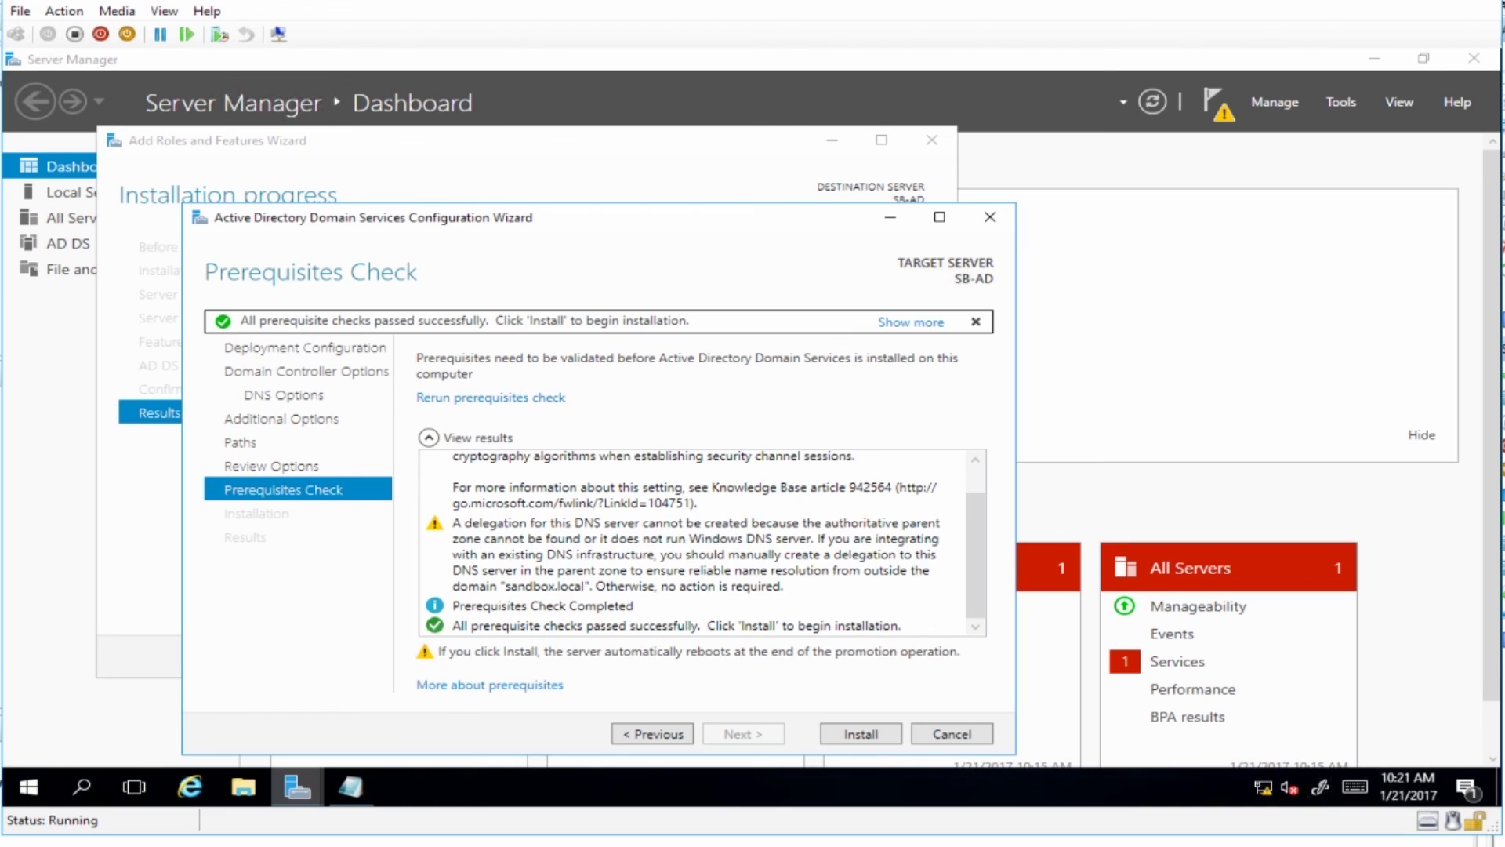
pyautogui.click(861, 734)
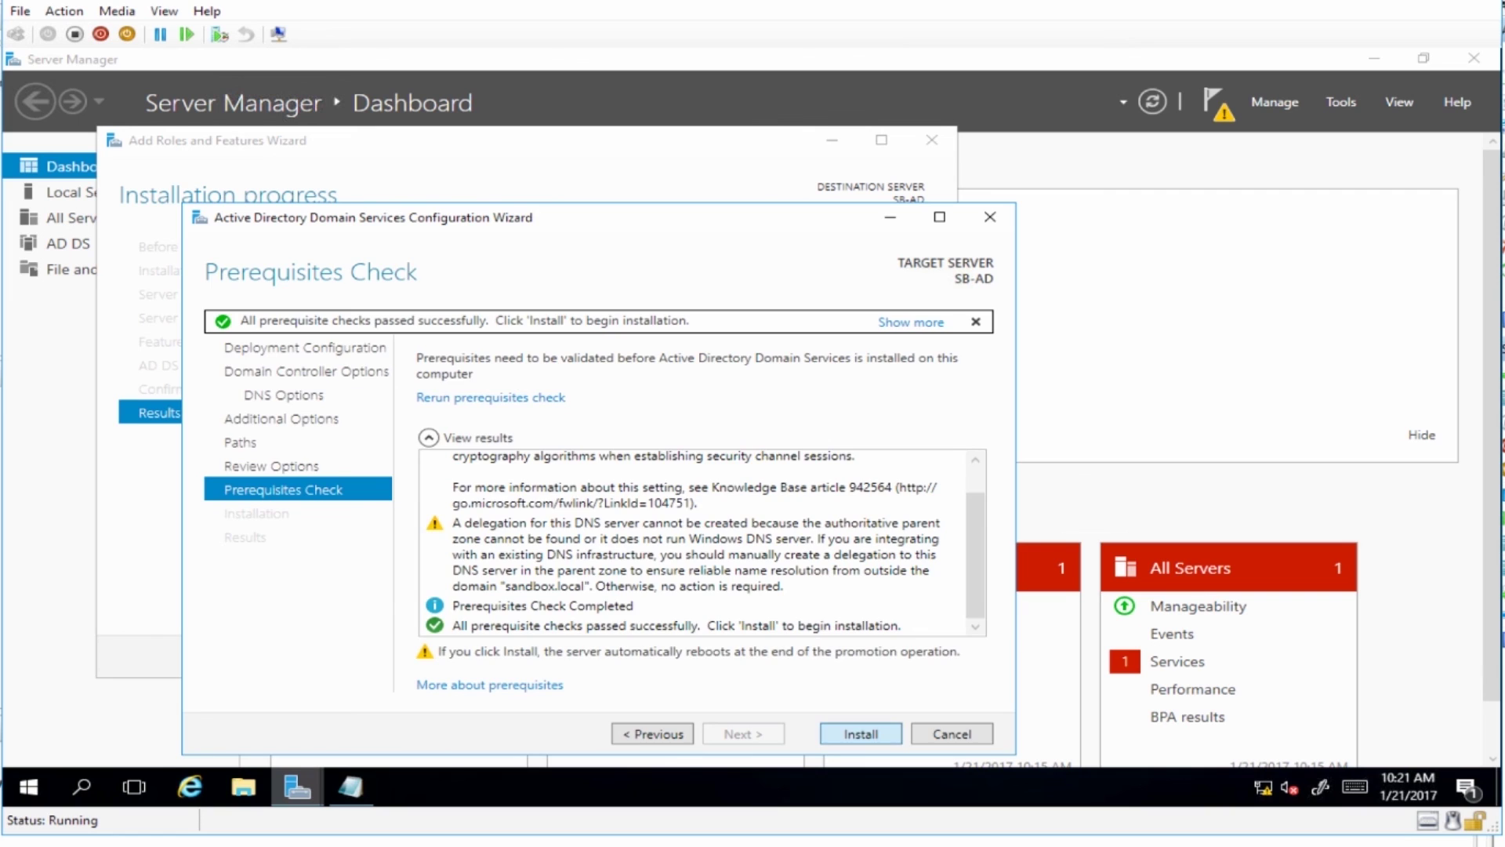